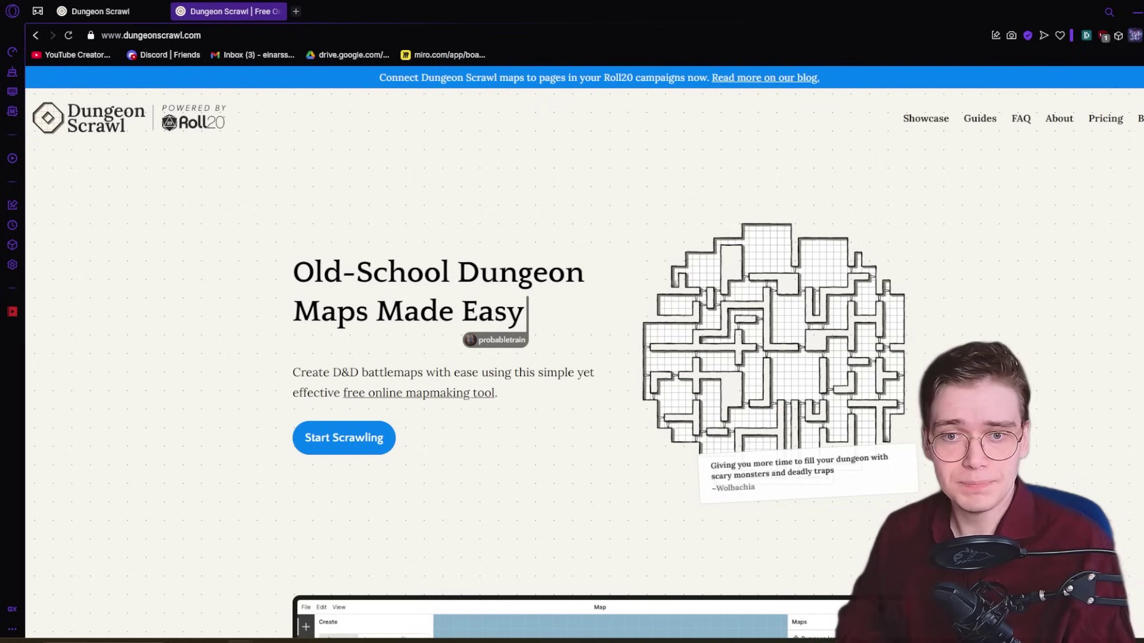
Launch the Dungeon Scrawl map editor and create a new map
click(345, 448)
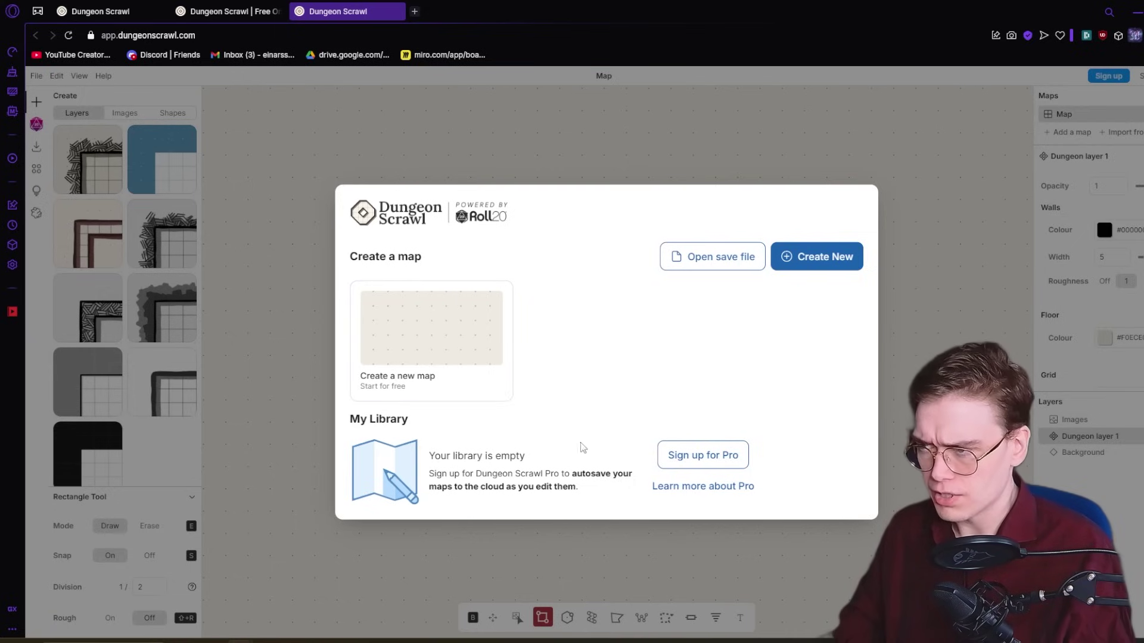
click(458, 329)
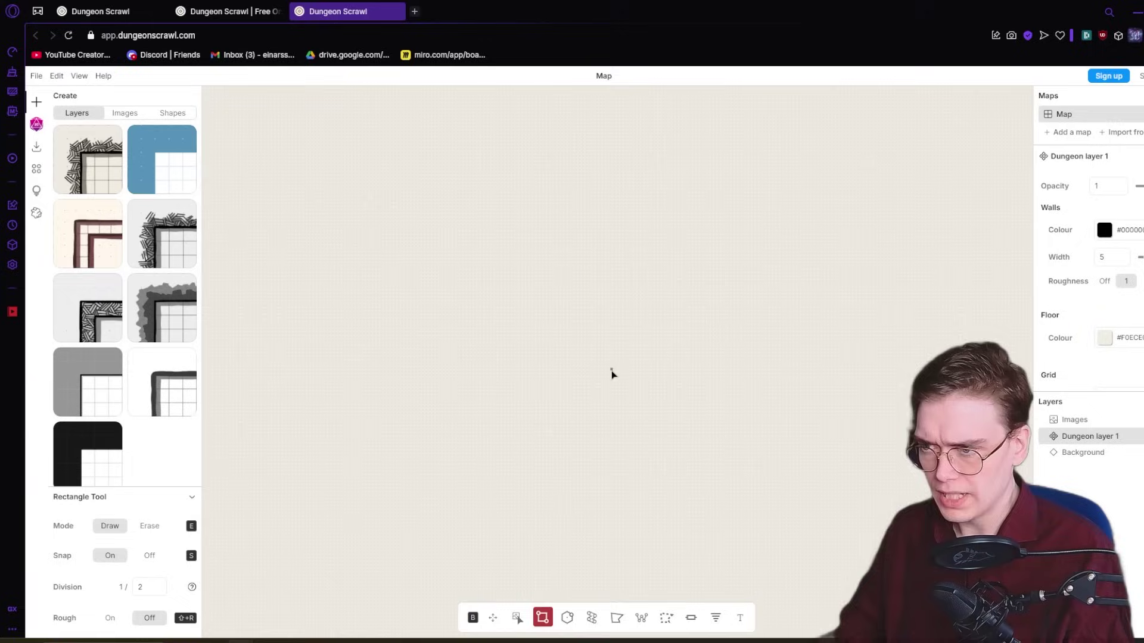
scroll(611, 370, up, 5)
scroll(546, 355, up, 3)
scroll(544, 356, down, 4)
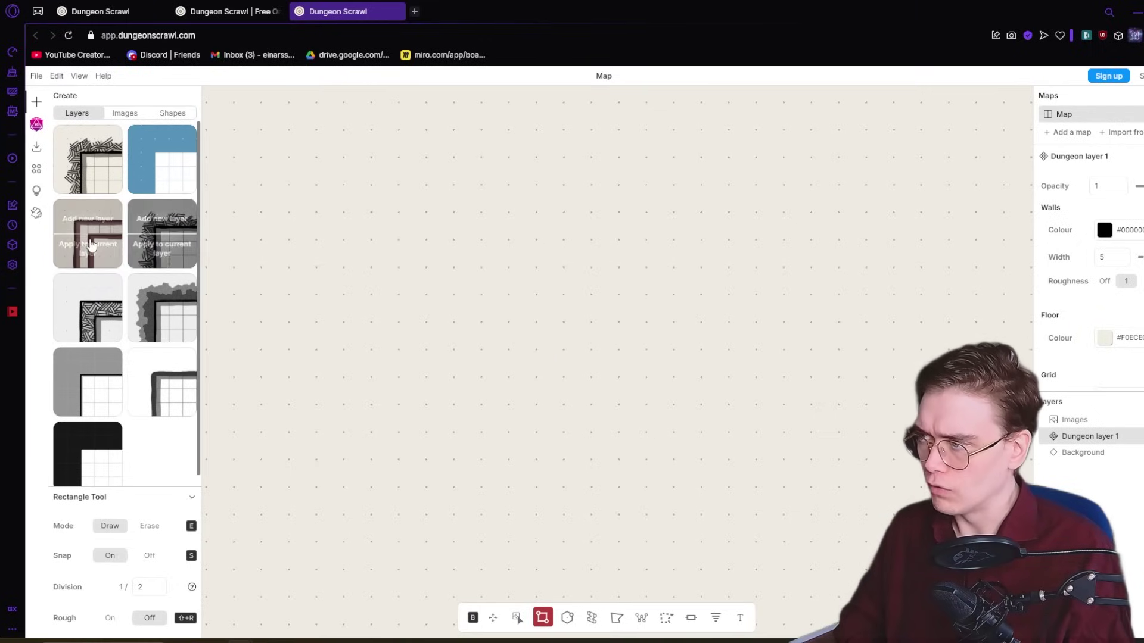
Draw a rectangular test room, try the blue style on its layer, and undo the style change
mouse_move(73, 167)
drag(409, 237, 523, 365)
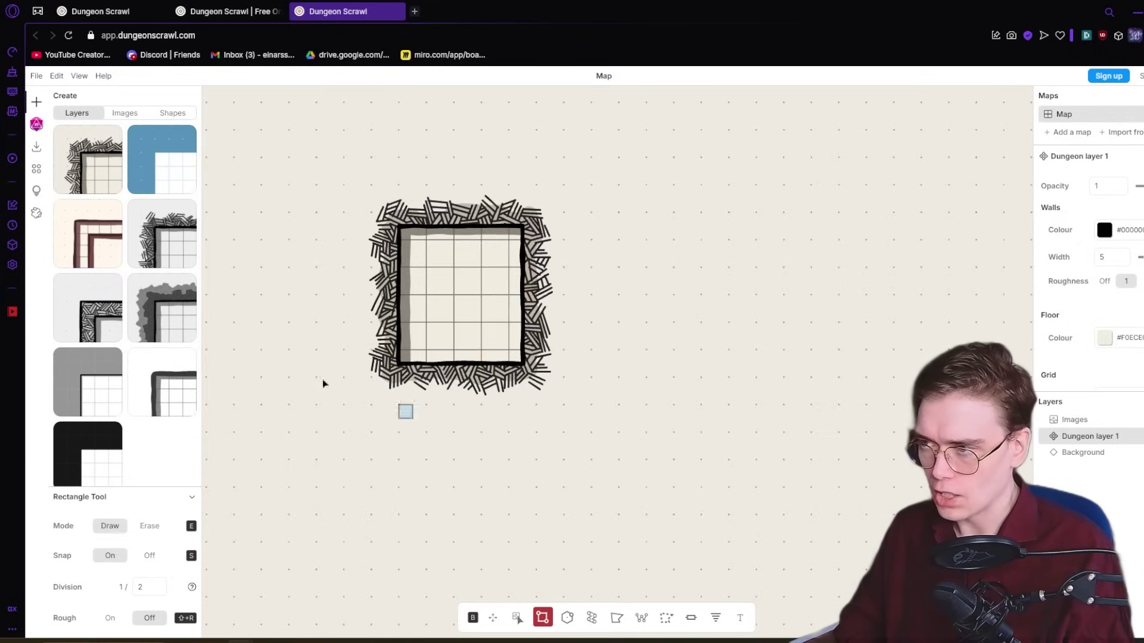
click(137, 178)
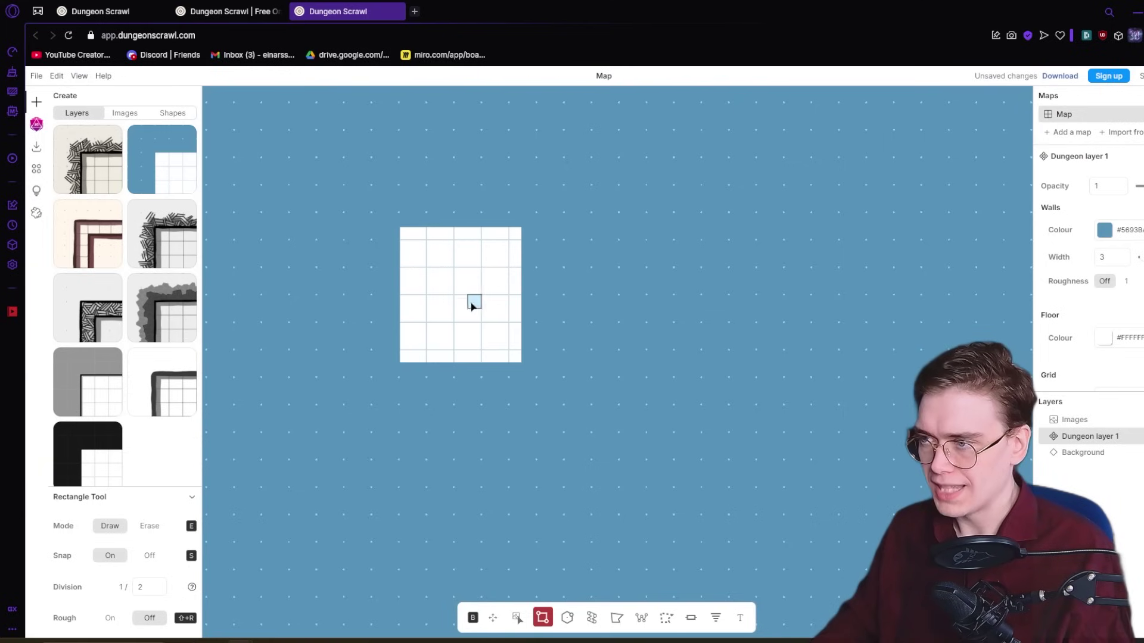
scroll(470, 303, down, 2)
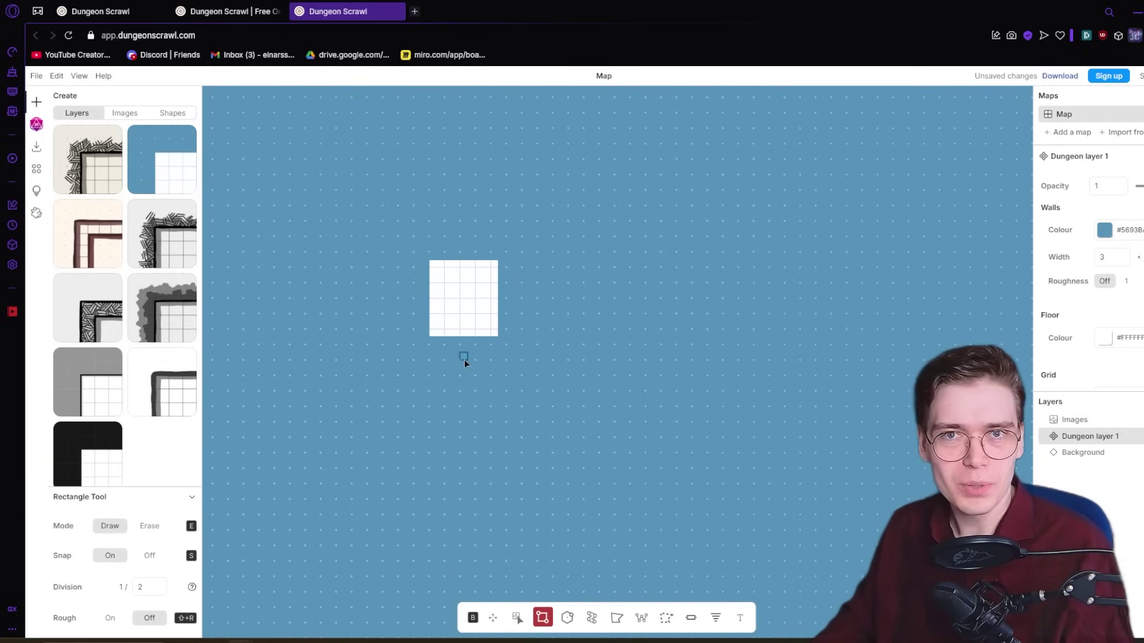
mouse_move(165, 252)
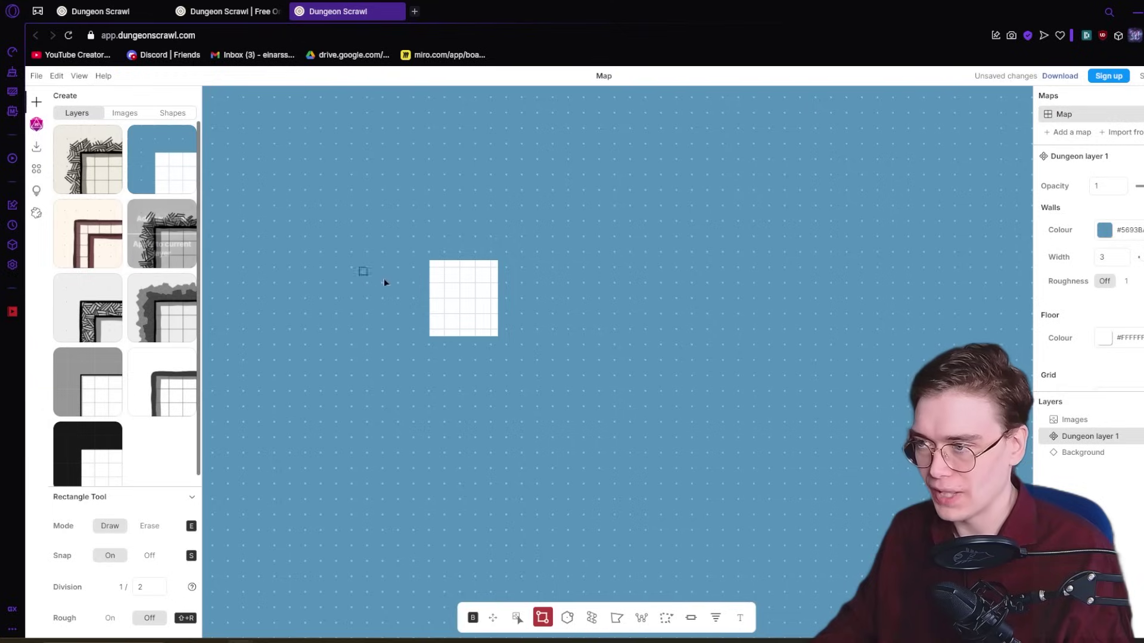
scroll(455, 303, up, 2)
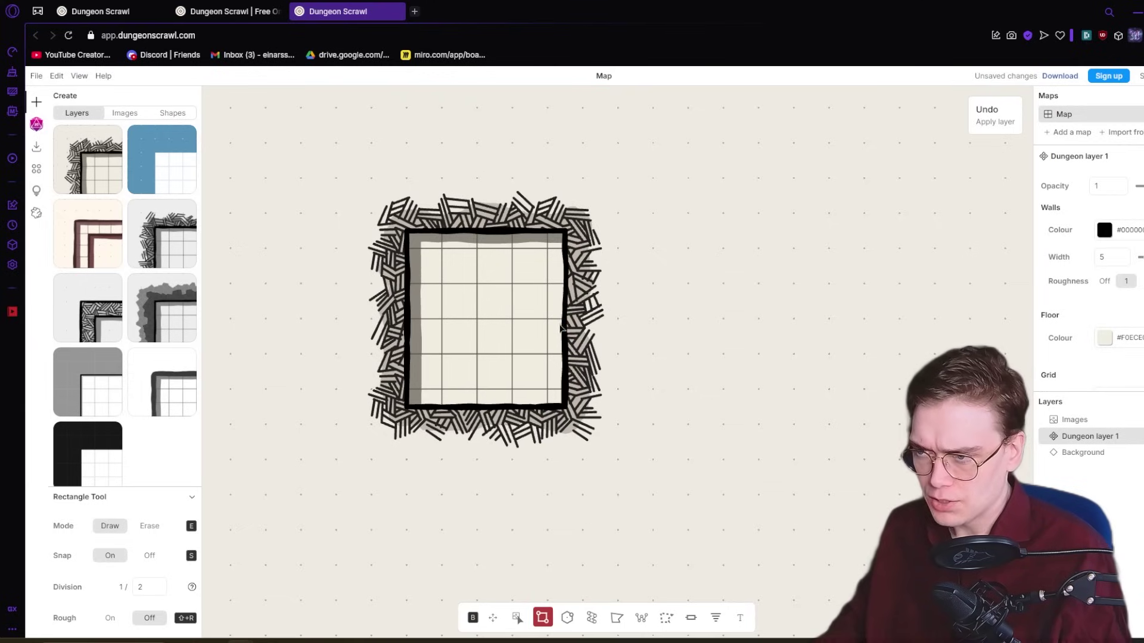
Extend the test room along its edges, set the Rectangle tool's division to 1/1, and enlarge the room to about 10 by 7 squares
drag(552, 298, 554, 235)
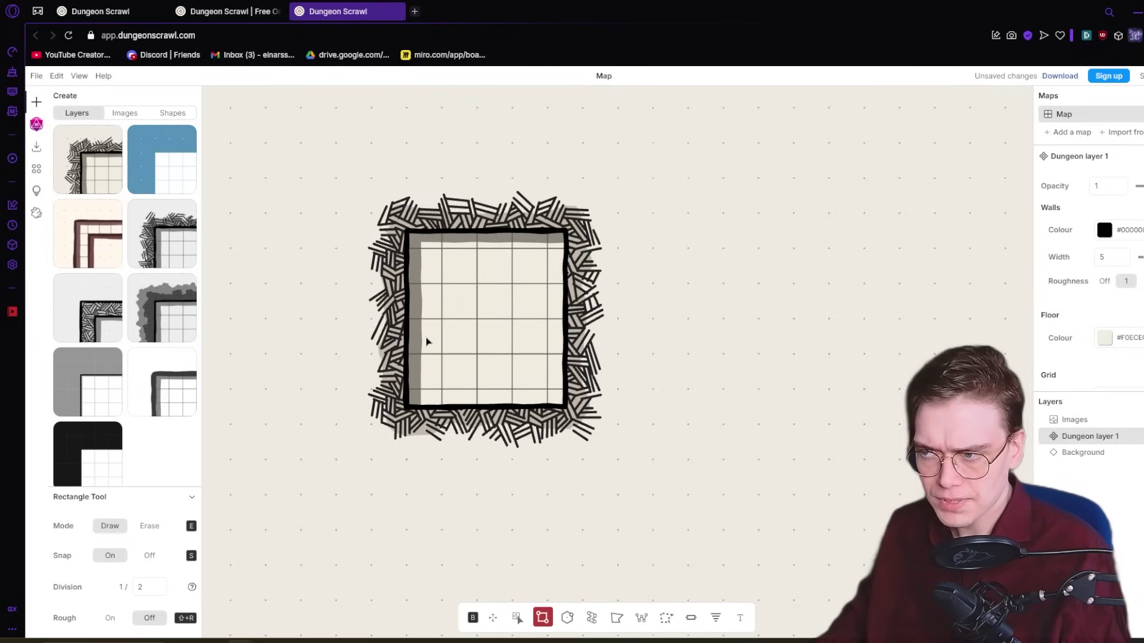
drag(424, 325, 424, 400)
drag(555, 398, 591, 309)
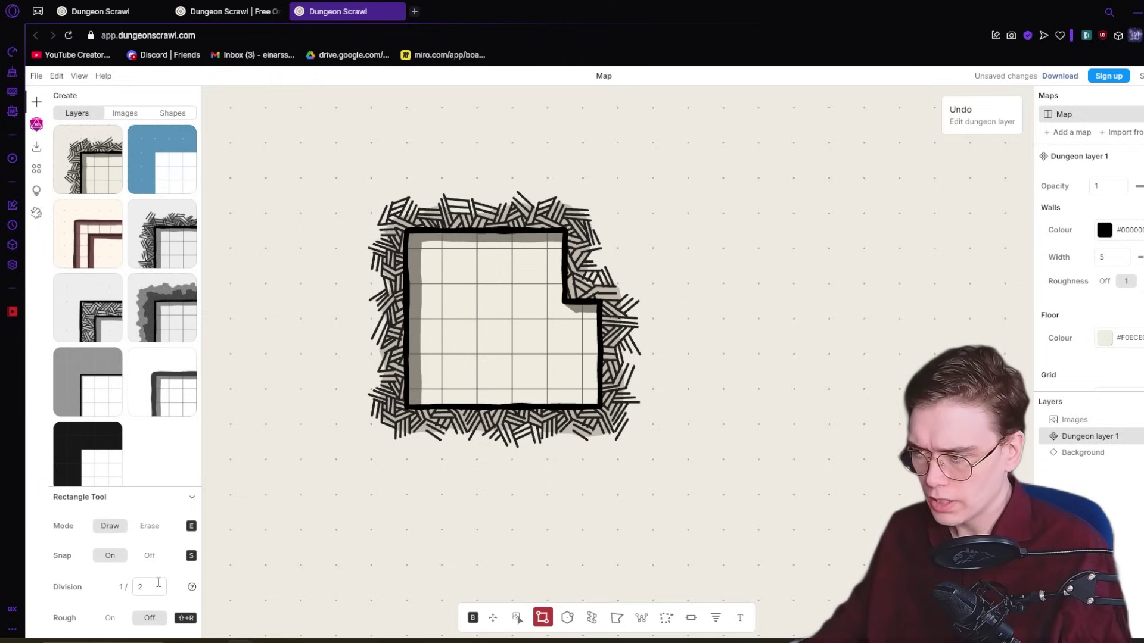
drag(327, 399, 637, 196)
scroll(593, 428, down, 5)
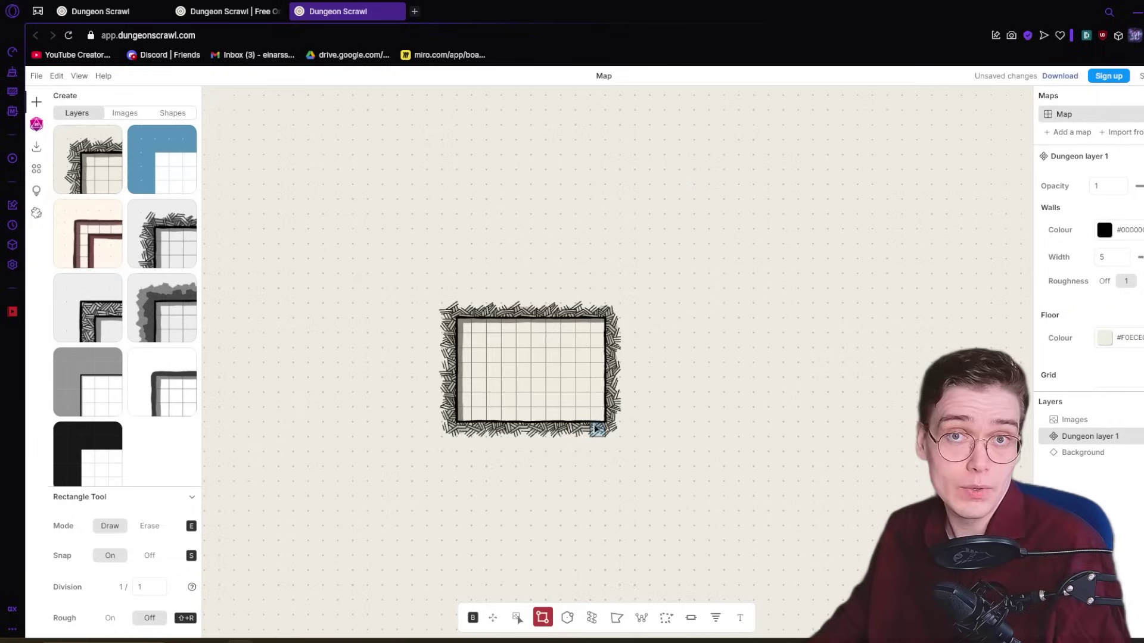
Try other dungeon styles as new layers over the room and delete the extra layers
click(161, 385)
click(80, 402)
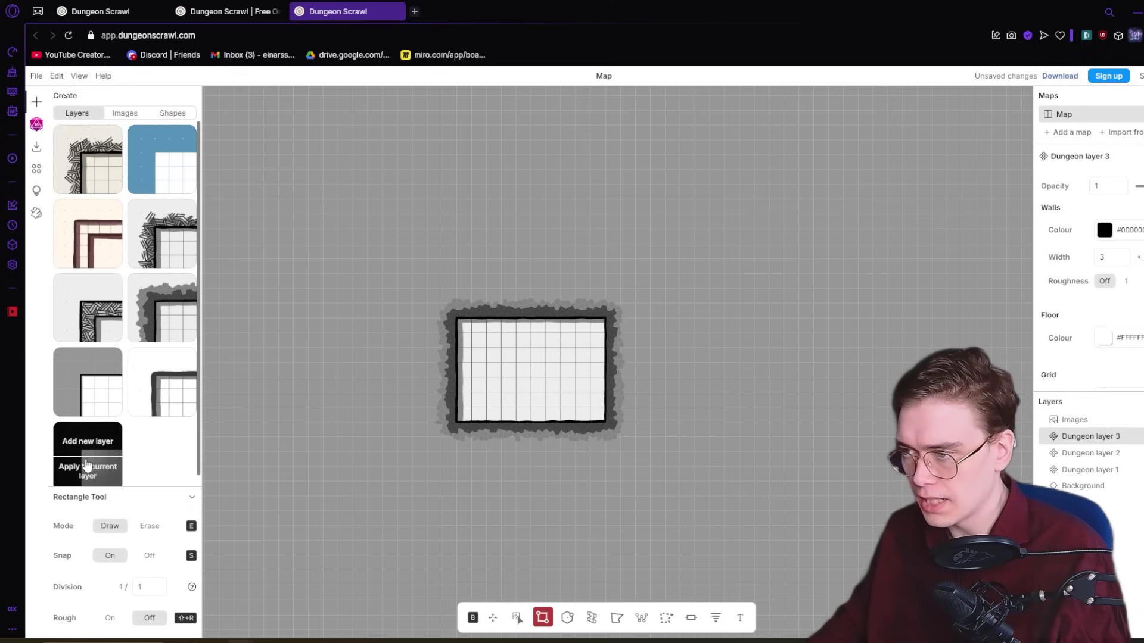
click(87, 466)
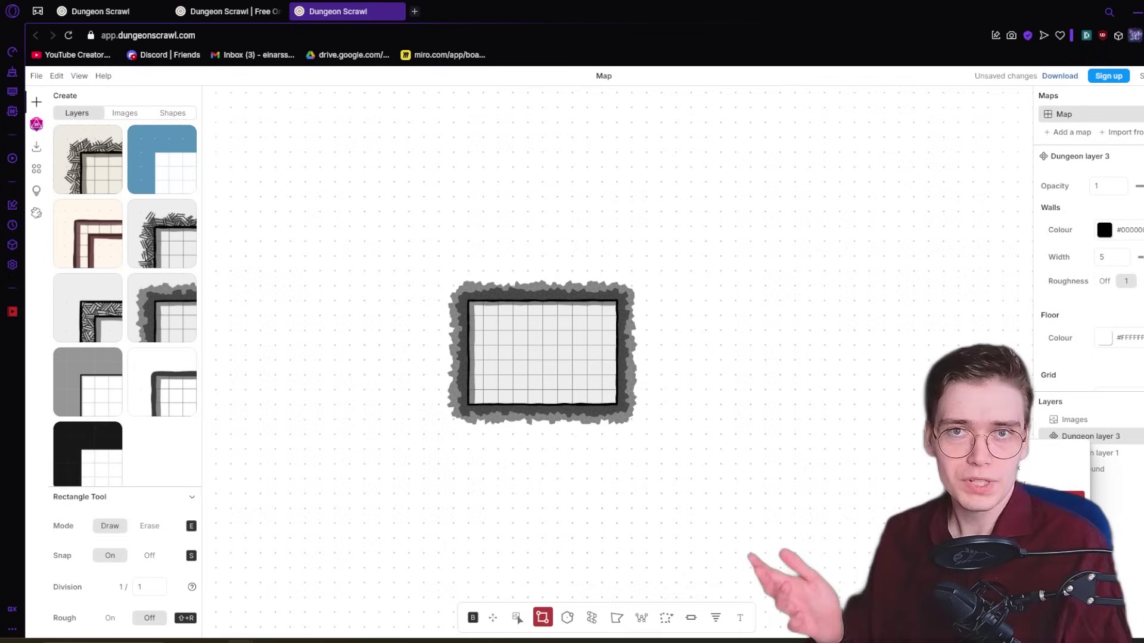
click(1067, 497)
click(1114, 438)
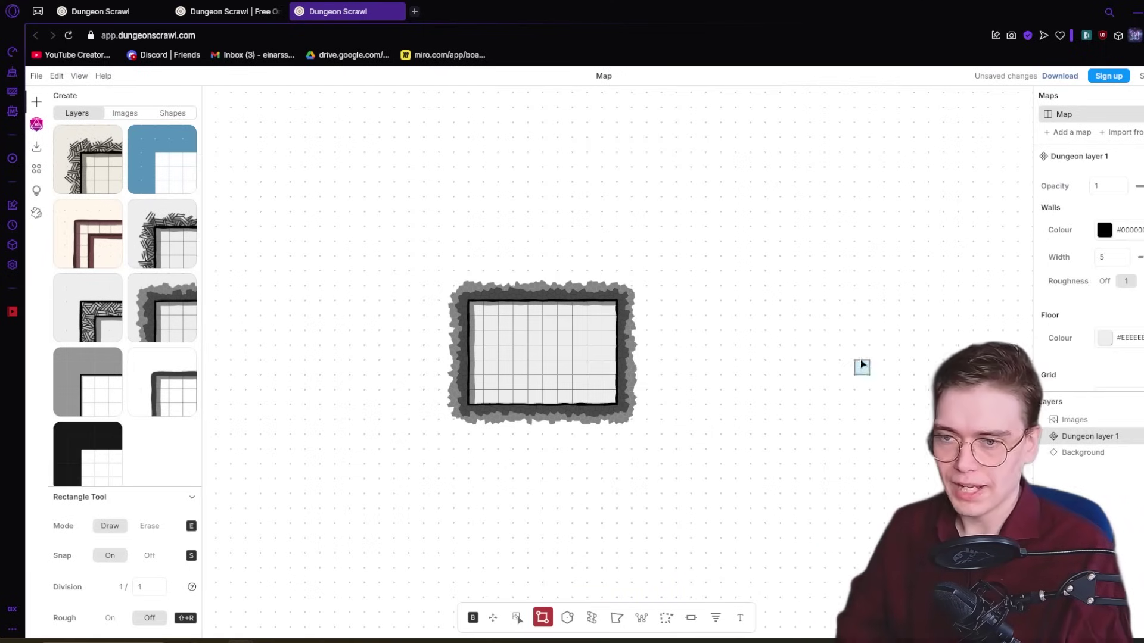
Apply the cream hatched style to Dungeon layer 1, then try the blue style and undo it
mouse_move(89, 164)
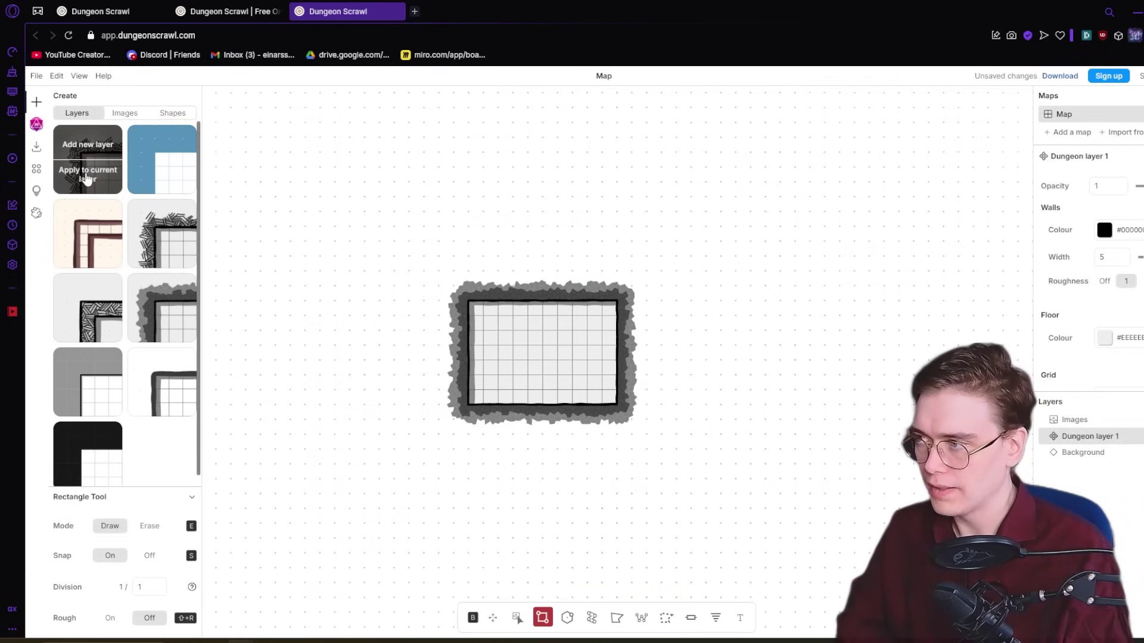
click(88, 174)
mouse_move(158, 185)
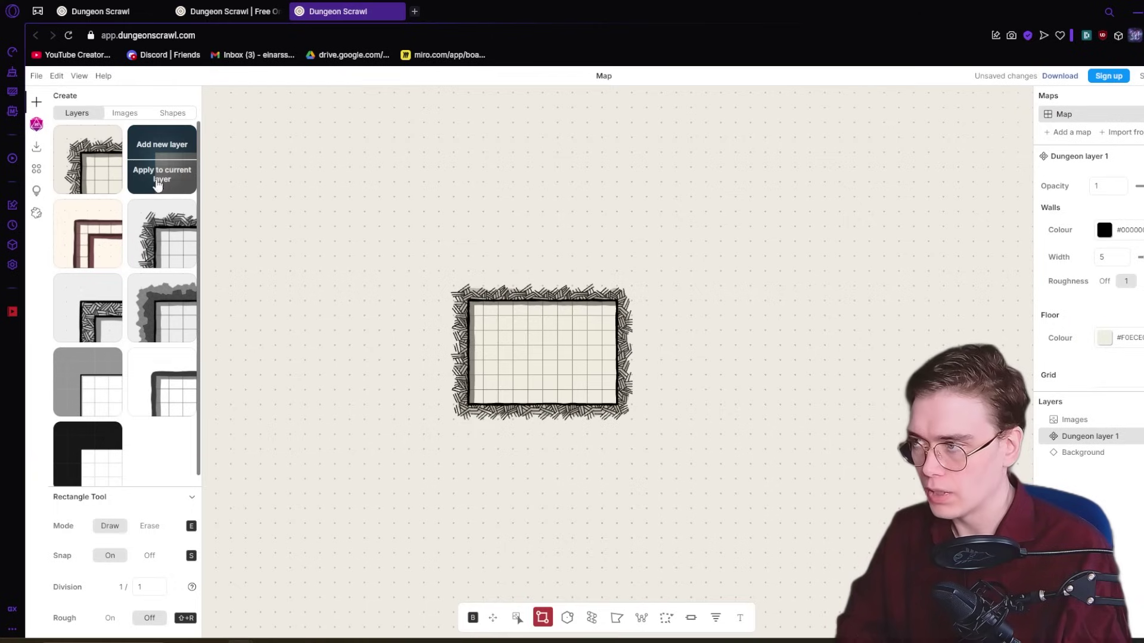
click(159, 174)
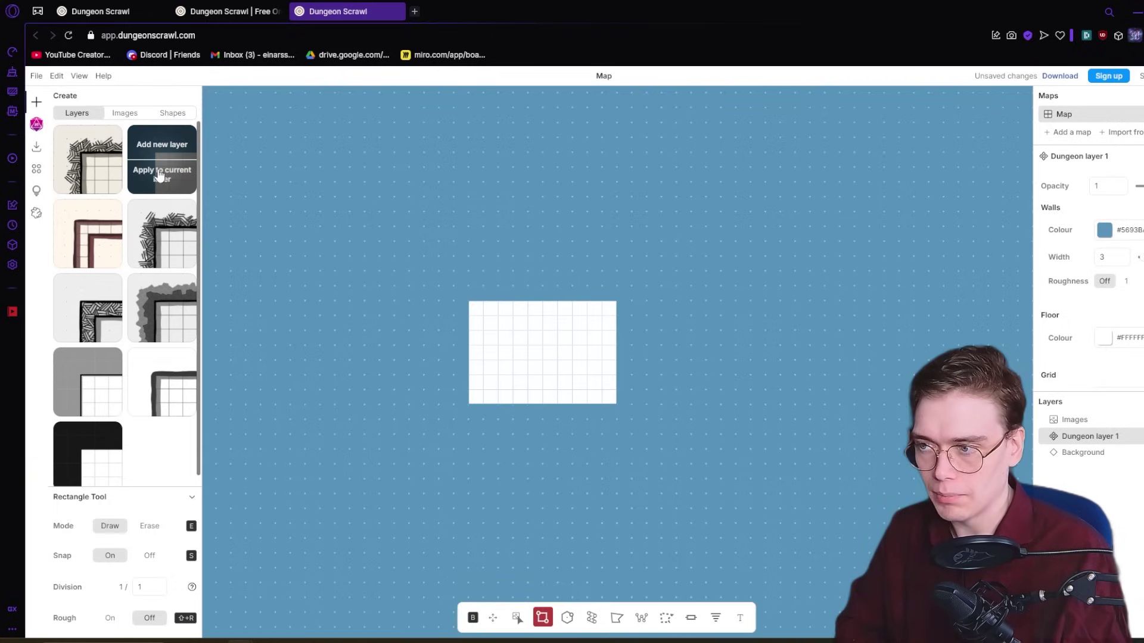
key(ctrl+z)
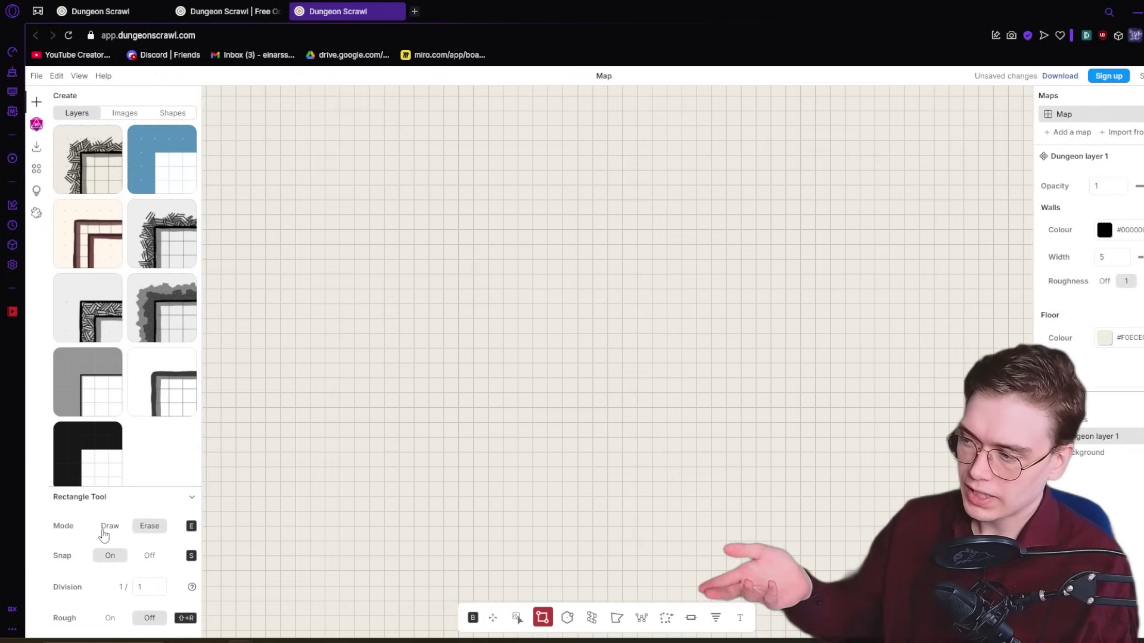
Draw a test room in Draw mode and erase it in Erase mode
click(104, 530)
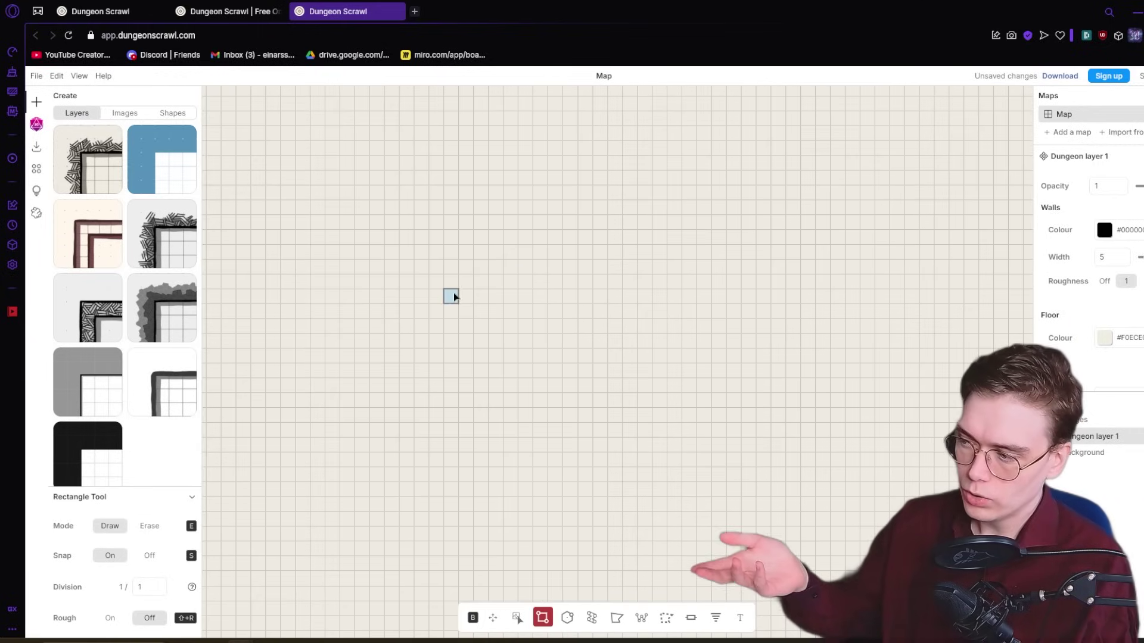
drag(453, 296, 571, 377)
click(149, 526)
mouse_move(416, 260)
mouse_down()
mouse_move(566, 373)
mouse_move(640, 409)
mouse_up()
Turn snapping off, draw a small room free of the grid, and undo it
key(s)
click(109, 528)
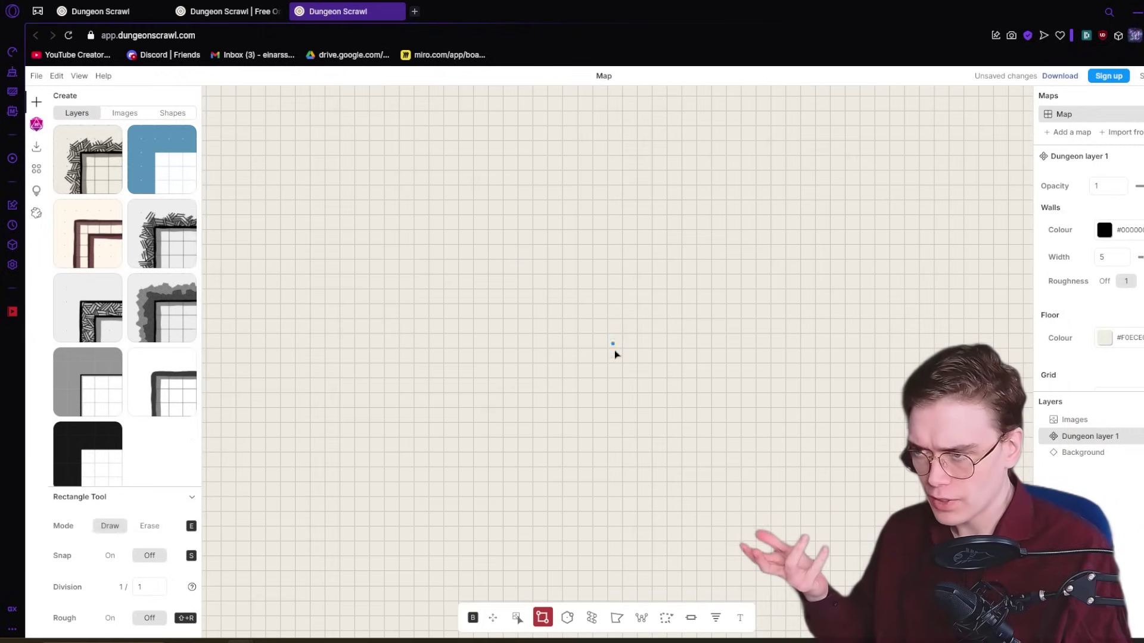
mouse_move(613, 343)
mouse_down()
mouse_move(664, 376)
mouse_move(679, 414)
mouse_up()
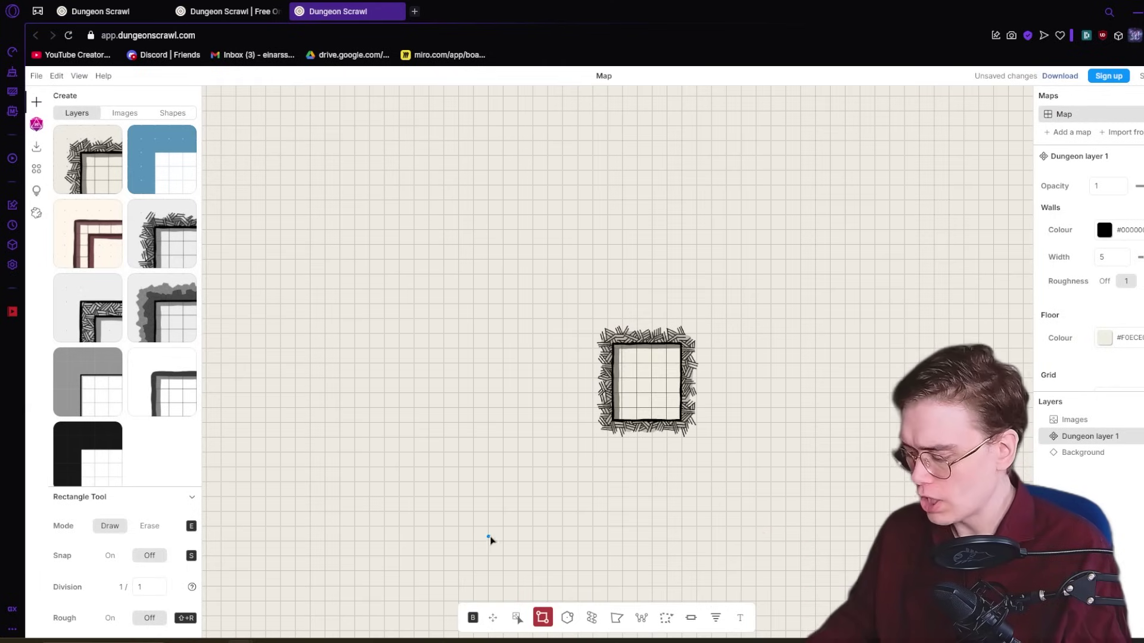
key(ctrl+z)
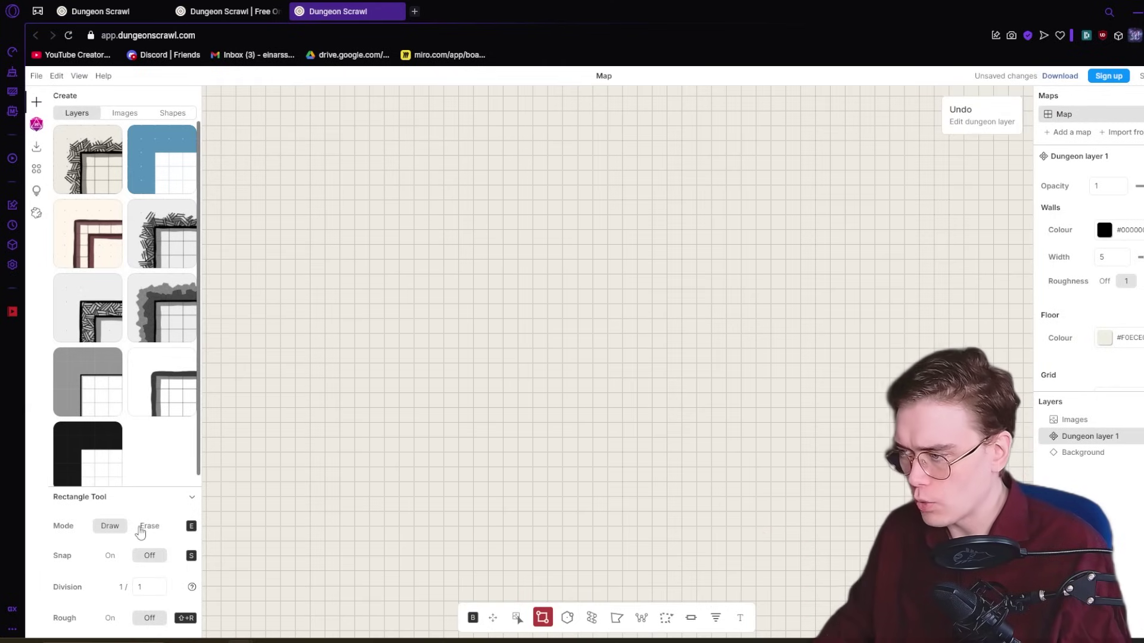
Draw a snapped room of about 15 by 12 squares and a smaller rough-edged room beside it
click(110, 555)
drag(536, 270, 752, 438)
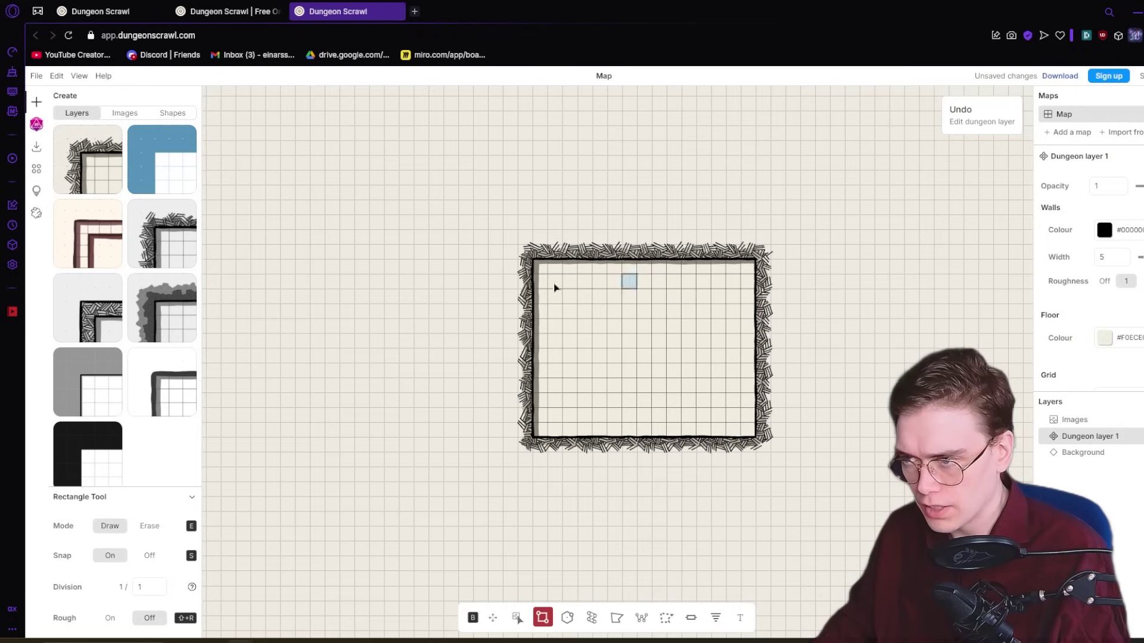
click(110, 620)
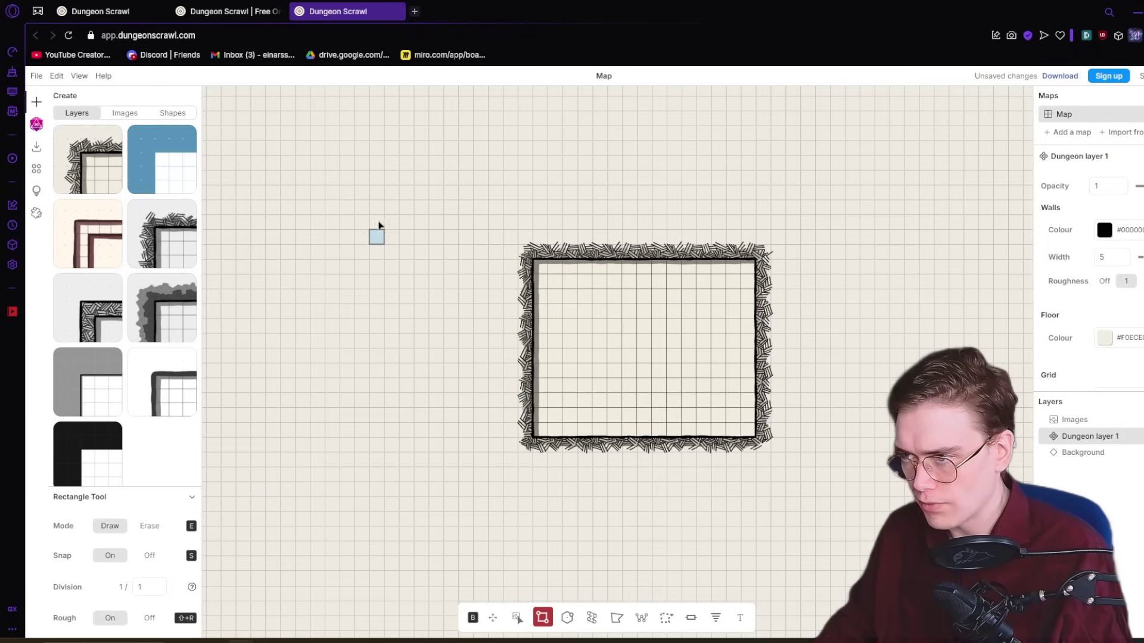
drag(370, 221, 474, 339)
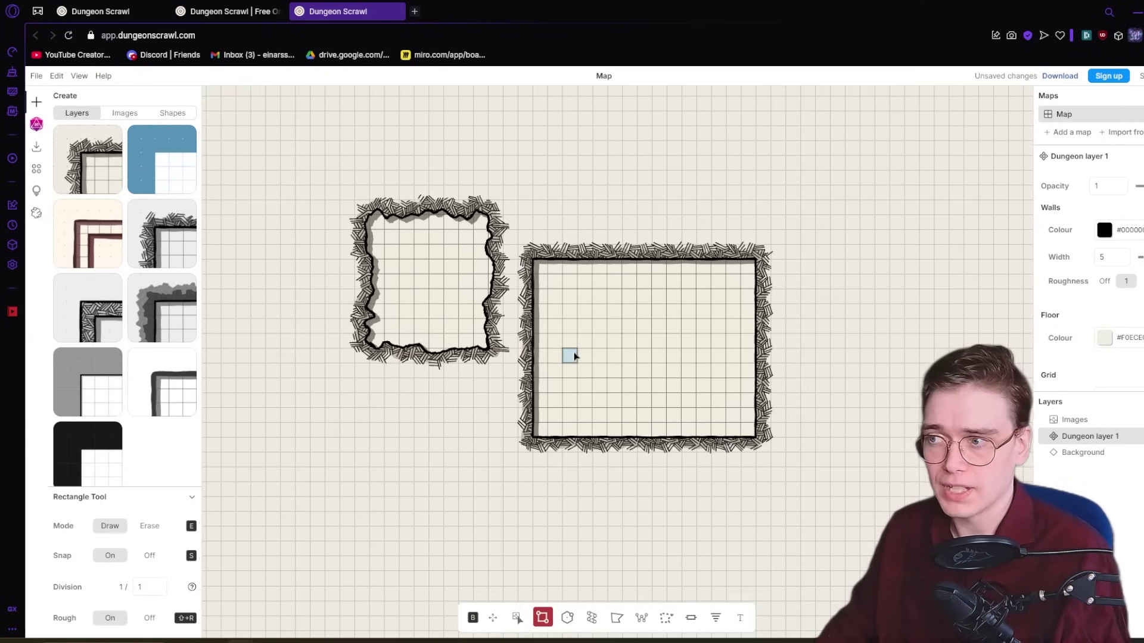
Turn rough edges off and erase both test rooms from the map
click(149, 618)
click(150, 526)
drag(332, 122, 763, 476)
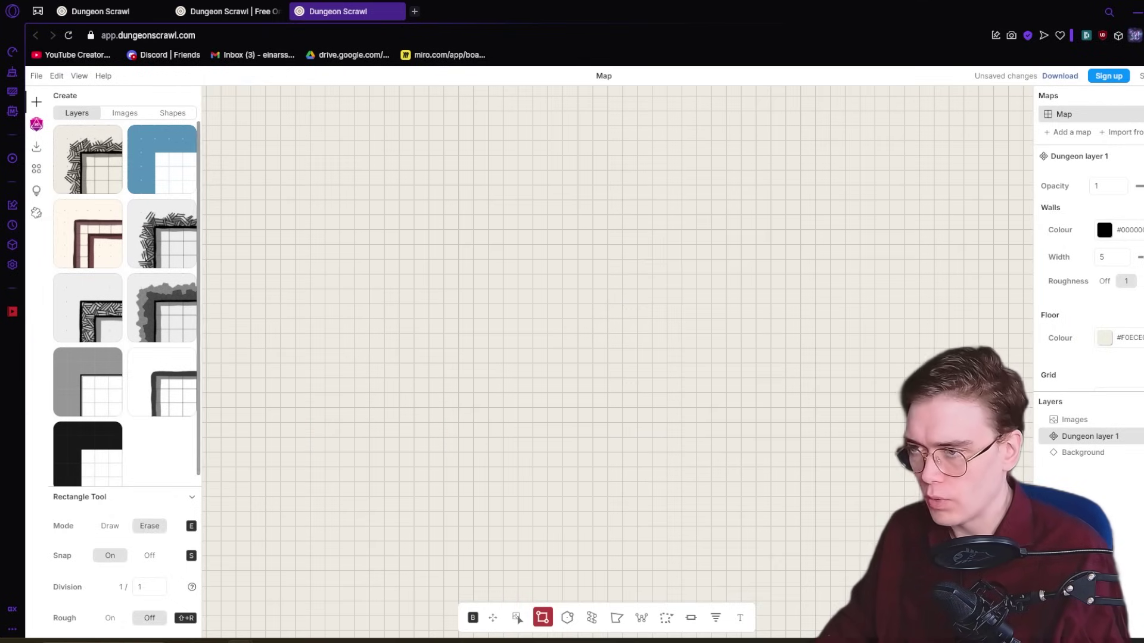
Switch back to Draw mode and draw a main hall of about 14 by 18 squares
mouse_move(157, 229)
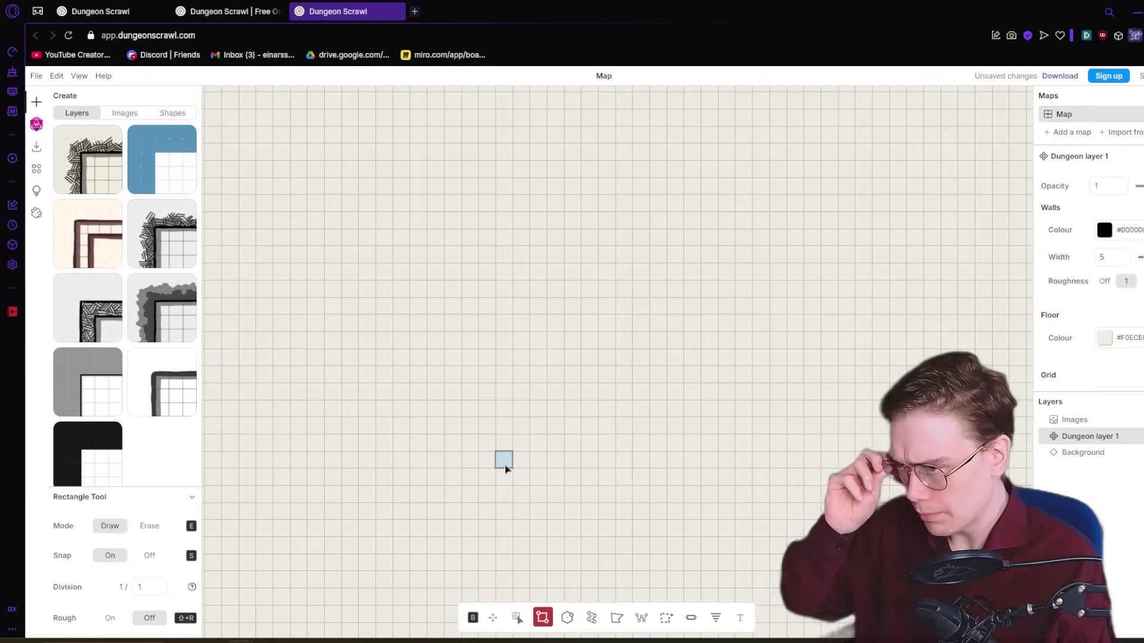
mouse_move(170, 209)
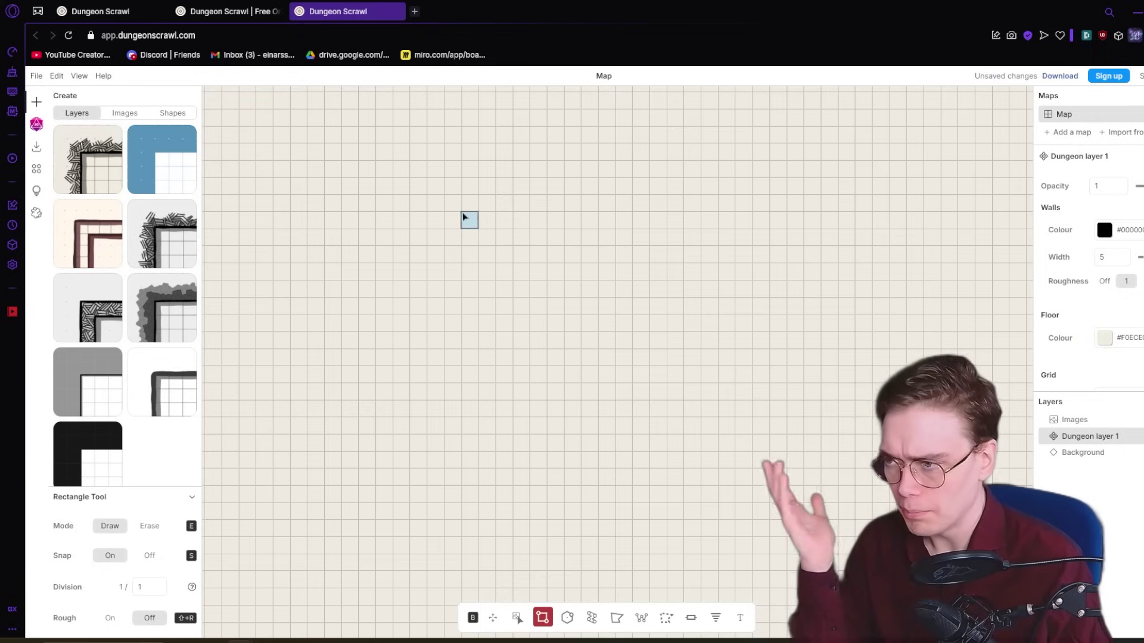
drag(453, 203, 671, 498)
drag(558, 423, 572, 419)
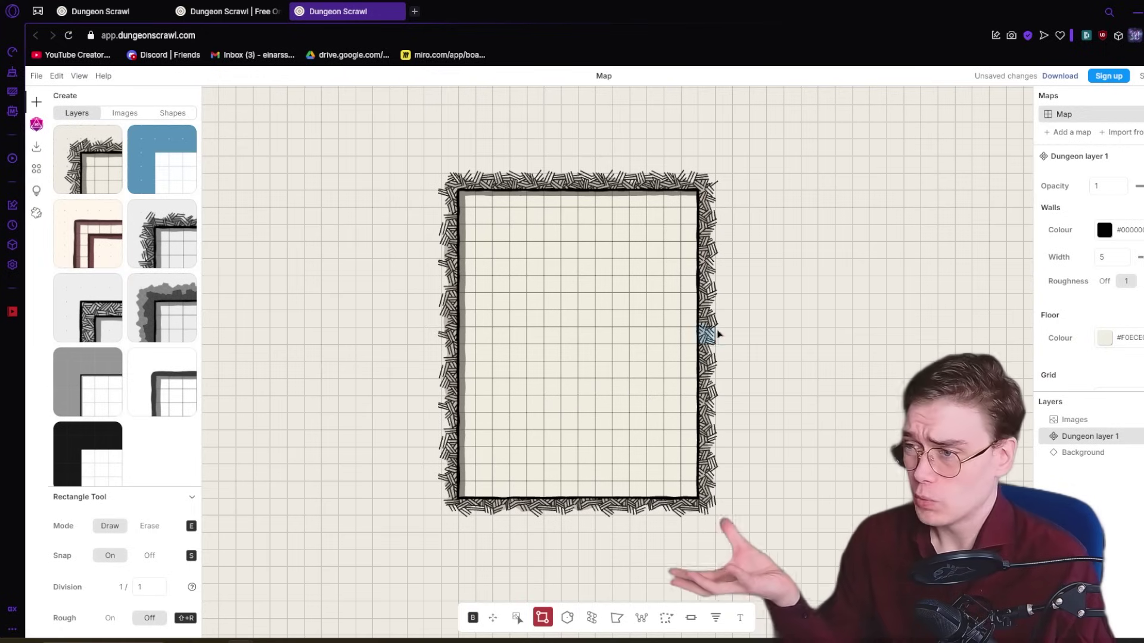
Draw a room of about 12 by 5 squares above the hall, an opening between them, and two smaller rooms beside it
scroll(739, 298, down, 1)
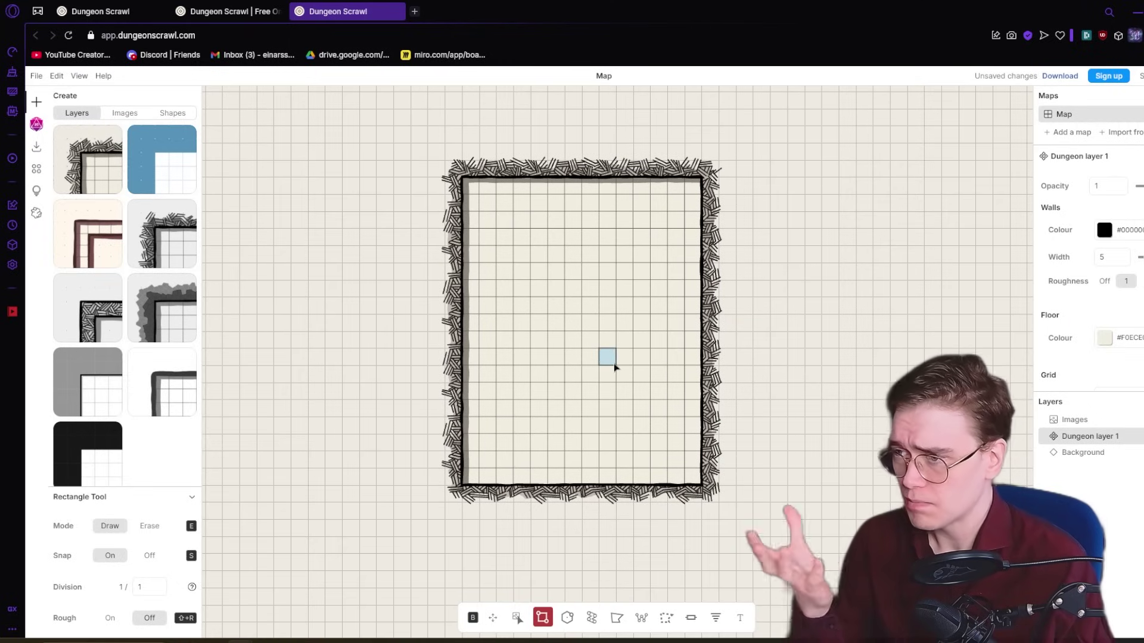
scroll(615, 366, down, 5)
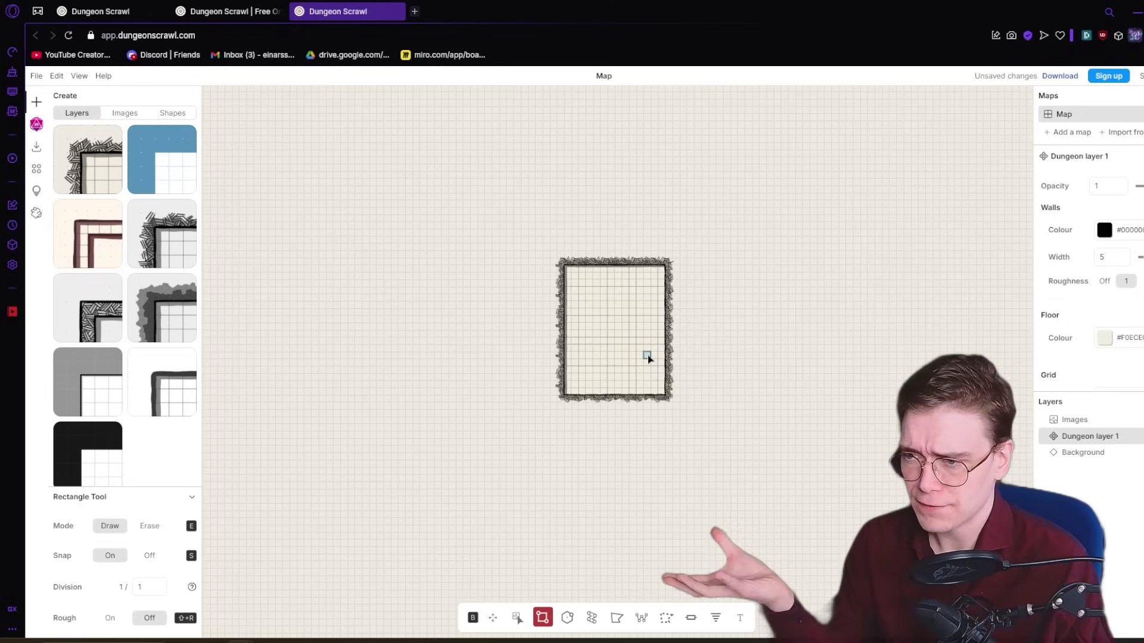
scroll(648, 355, up, 4)
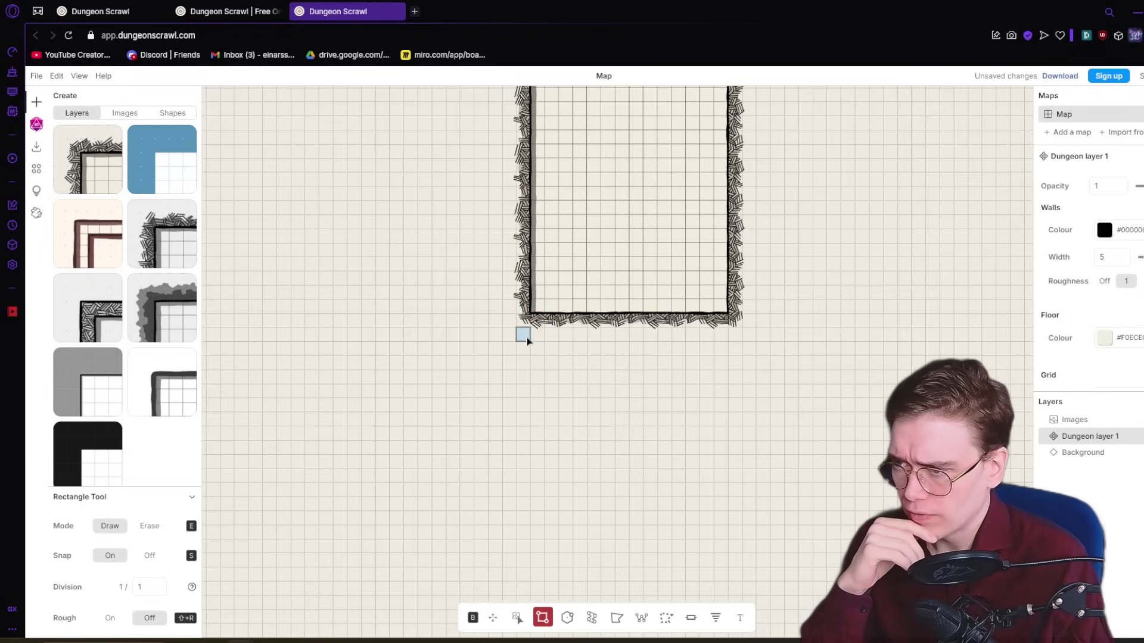
drag(553, 284, 545, 405)
drag(543, 186, 699, 248)
drag(689, 289, 523, 267)
mouse_move(516, 311)
mouse_down()
mouse_move(553, 289)
mouse_move(554, 305)
mouse_move(511, 296)
mouse_up()
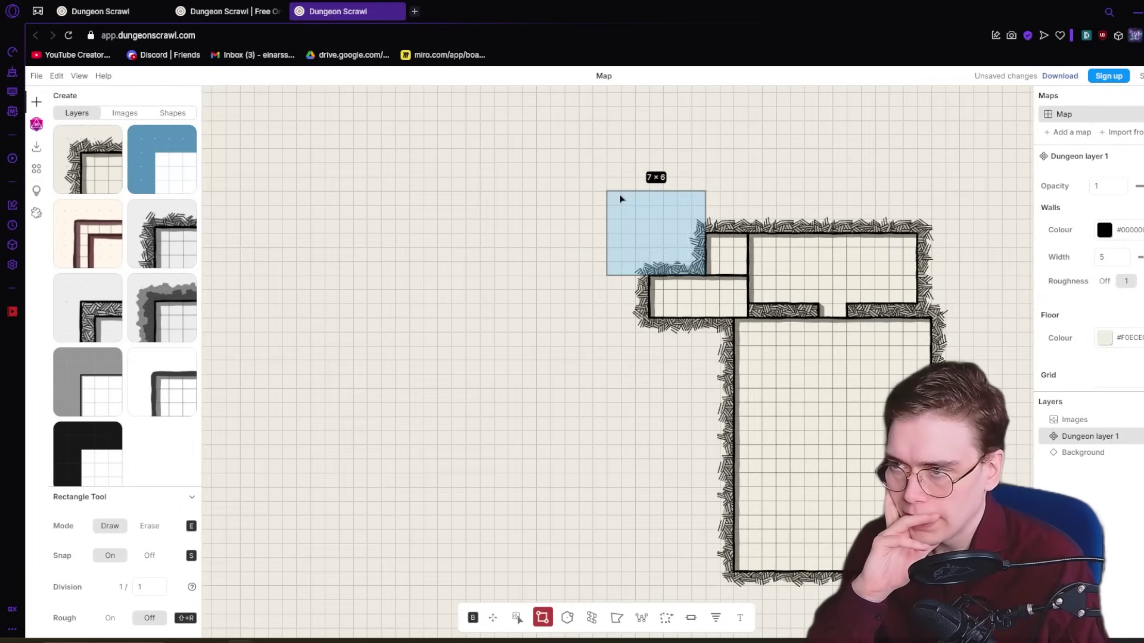
Draw a 7 × 6 room beside the small square room and extend the narrow room below to match its outer wall
drag(620, 194, 619, 194)
drag(573, 351, 614, 327)
scroll(603, 326, down, 2)
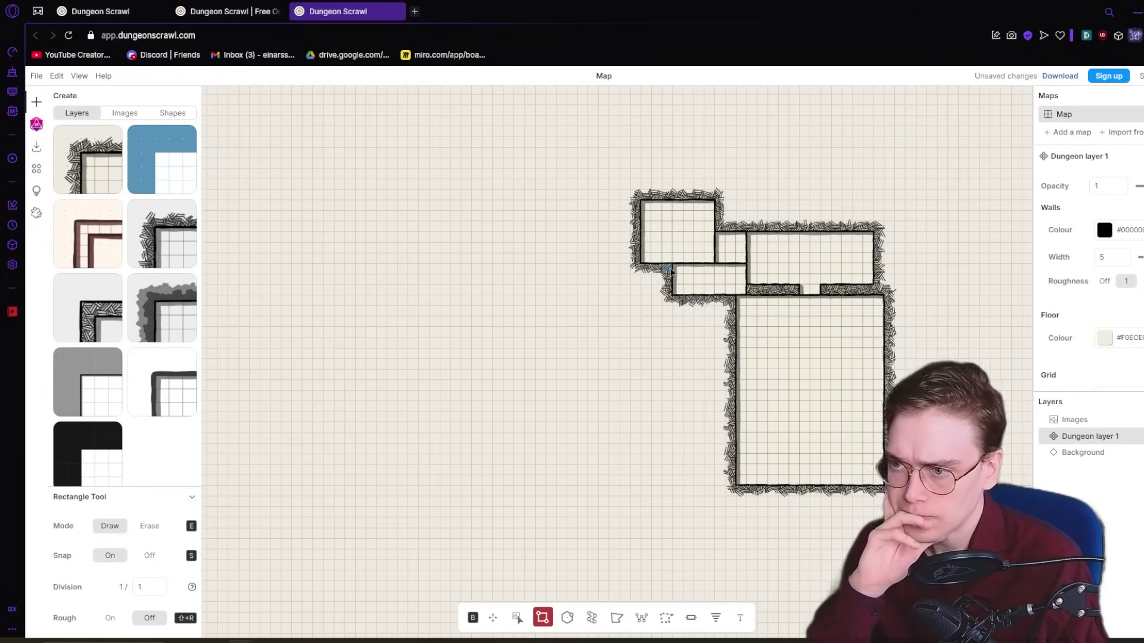
drag(670, 272, 648, 286)
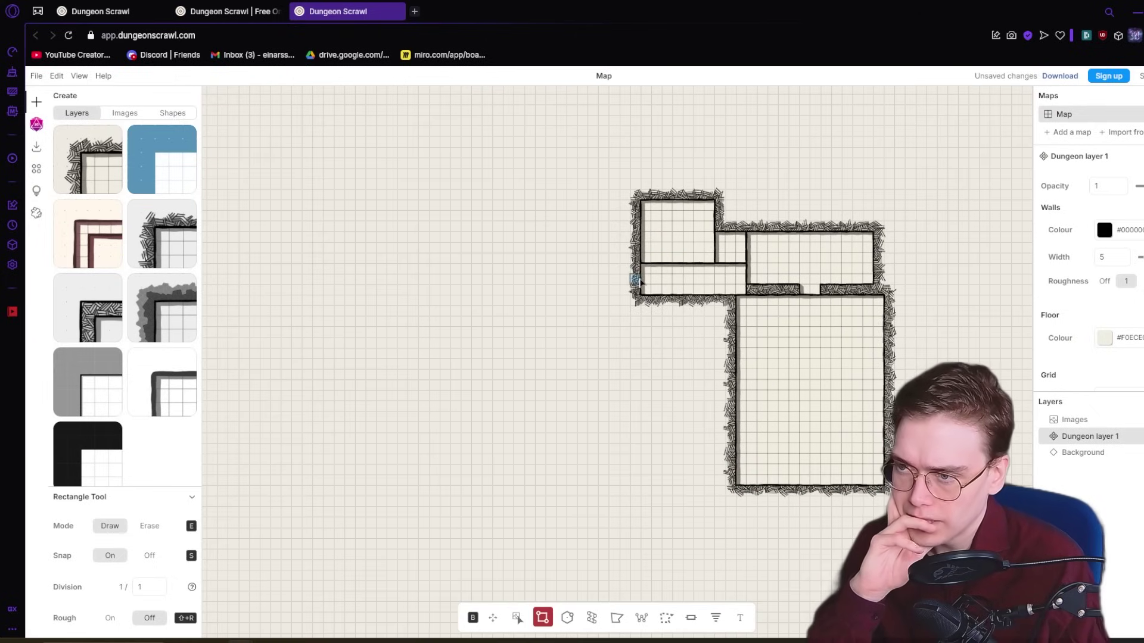
scroll(640, 283, up, 5)
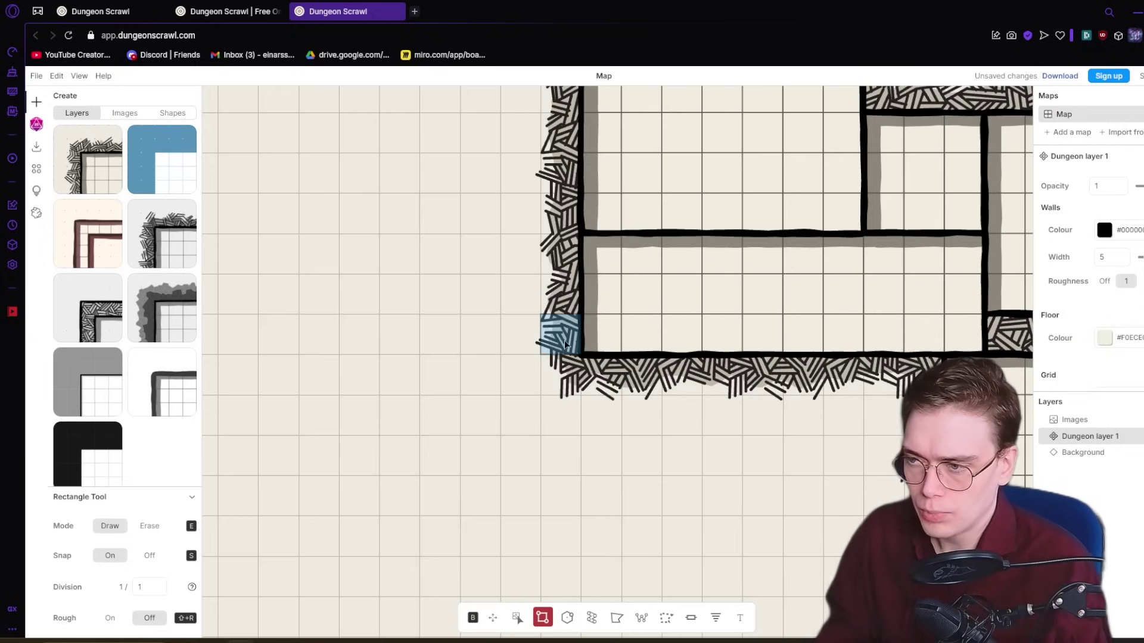
drag(565, 344, 557, 394)
drag(552, 293, 474, 185)
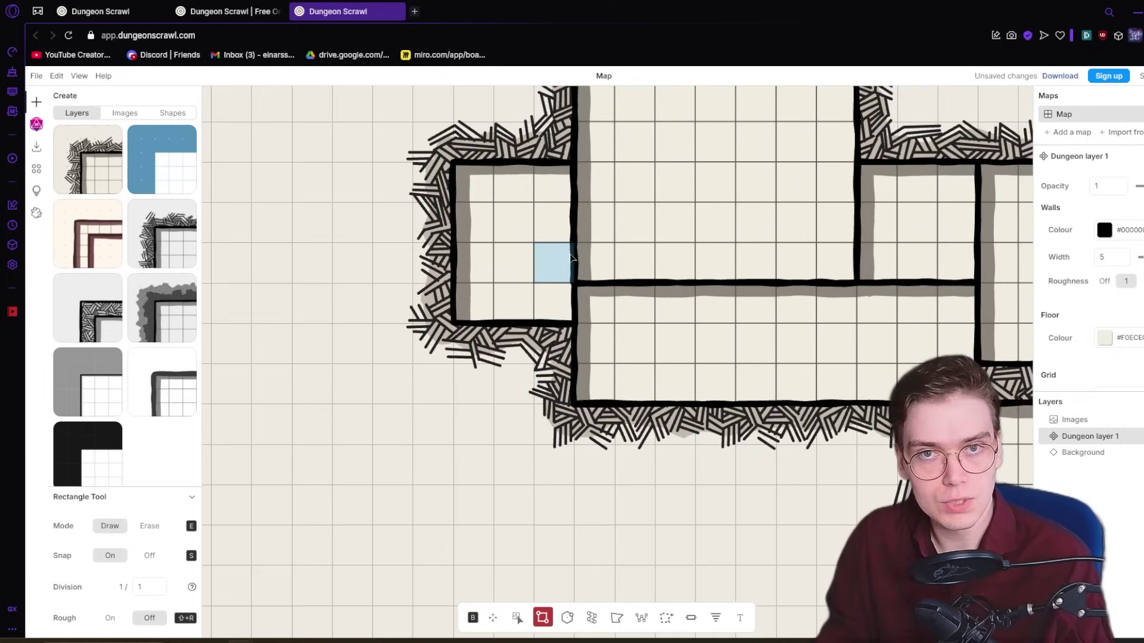
key(ctrl+z)
drag(592, 195, 432, 257)
key(ctrl+z)
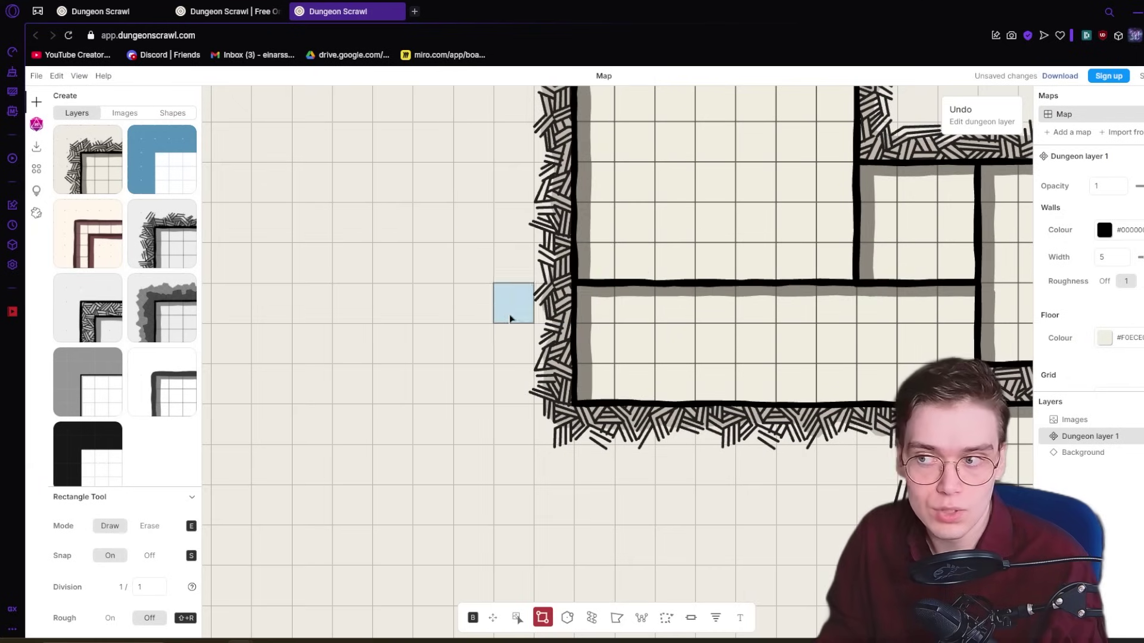
mouse_move(607, 258)
mouse_down()
mouse_move(491, 181)
mouse_move(550, 182)
mouse_move(432, 289)
mouse_up()
key(ctrl+z)
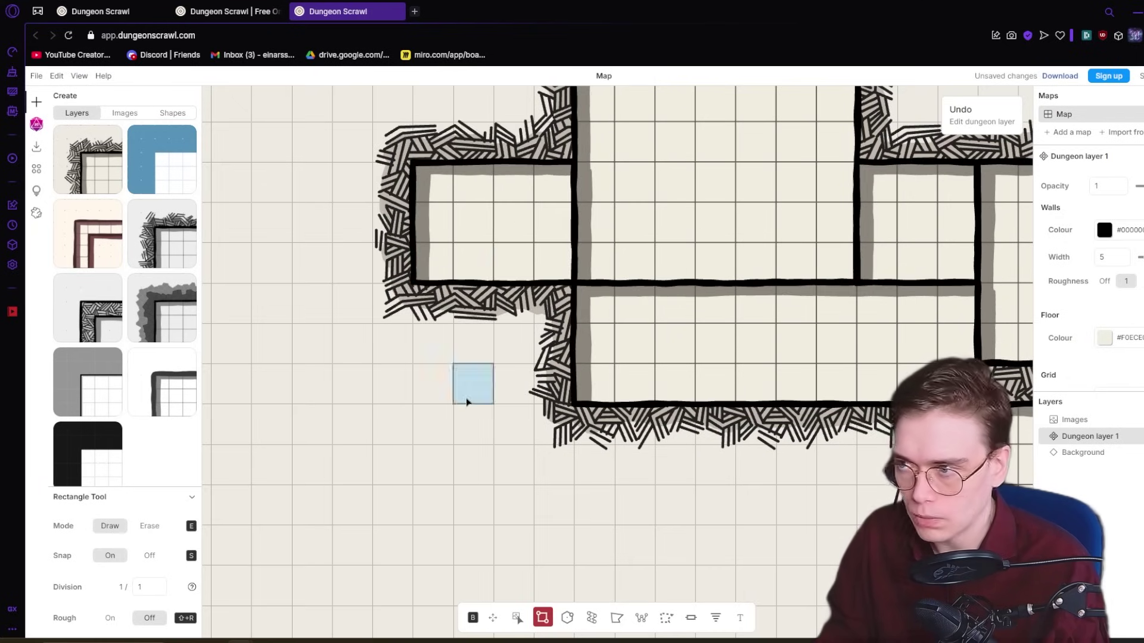
Draw a 13 × 10 room against the small rooms' outer wall and erase its outer part, keeping a 6 × 10 room
drag(780, 267, 625, 162)
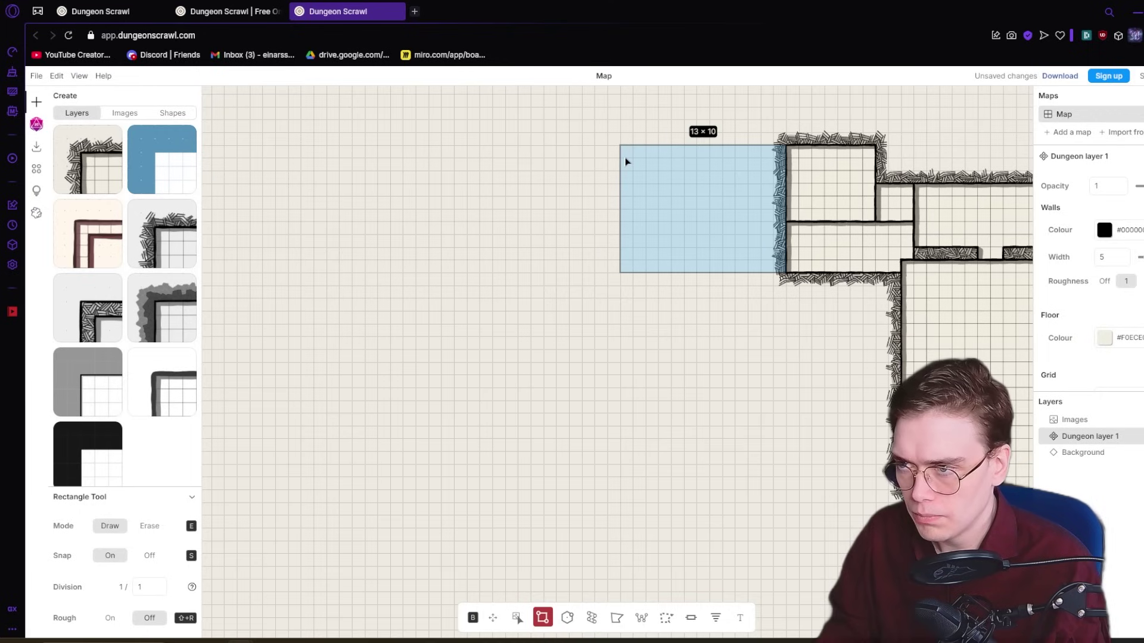
scroll(881, 240, up, 3)
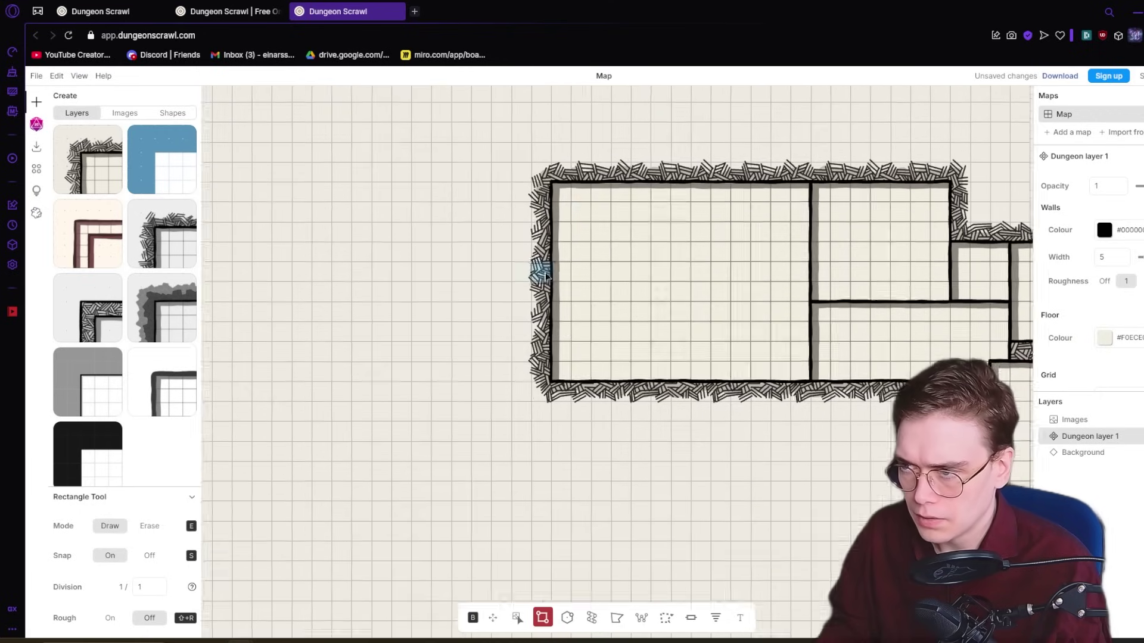
drag(539, 375, 758, 199)
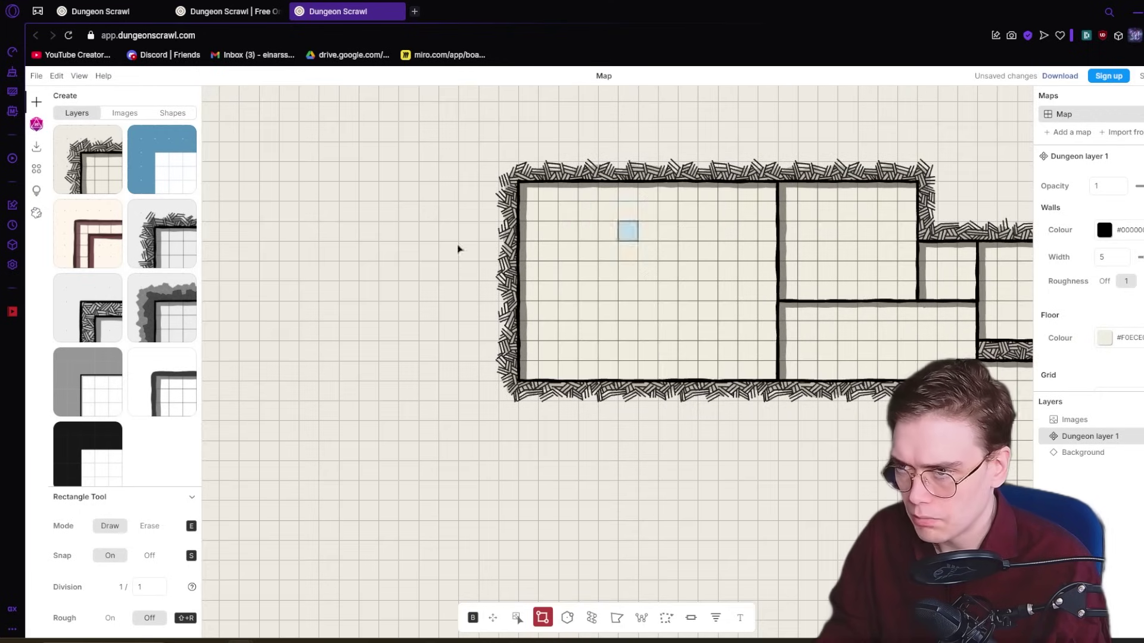
click(150, 525)
drag(519, 171, 665, 415)
mouse_move(708, 388)
mouse_down()
mouse_move(908, 206)
mouse_move(715, 376)
mouse_up()
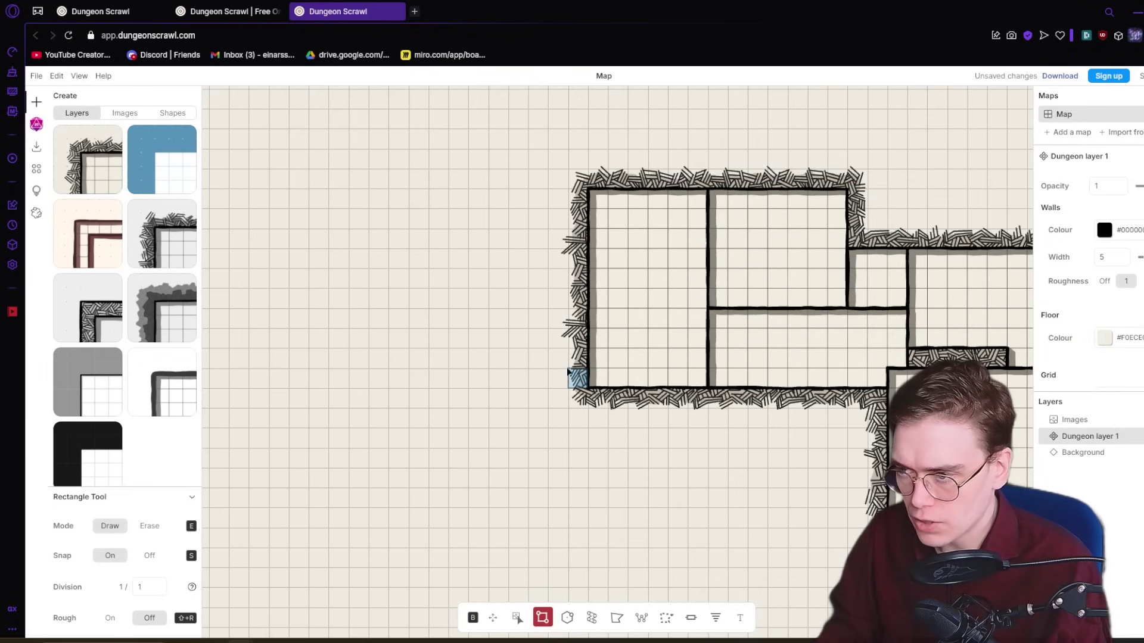
Draw a 10 × 10 room beside the 6 × 10 room, erase its upper outer corner by 3 × 3 squares, and return to Draw mode
mouse_move(578, 376)
mouse_down()
mouse_move(319, 209)
mouse_move(405, 210)
mouse_up()
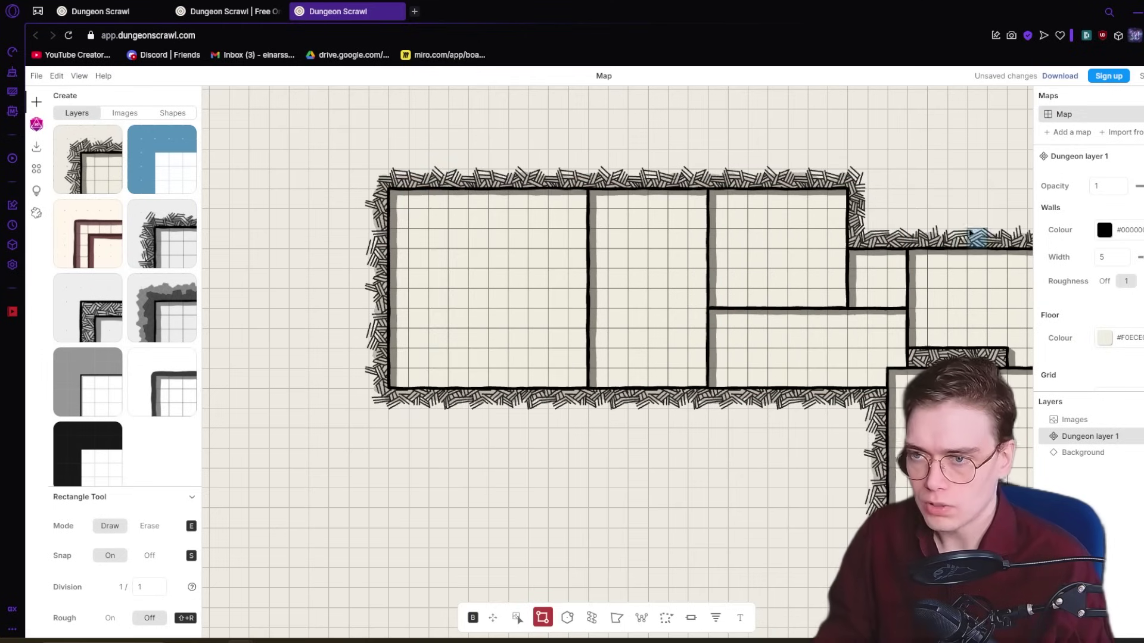
drag(838, 238, 901, 204)
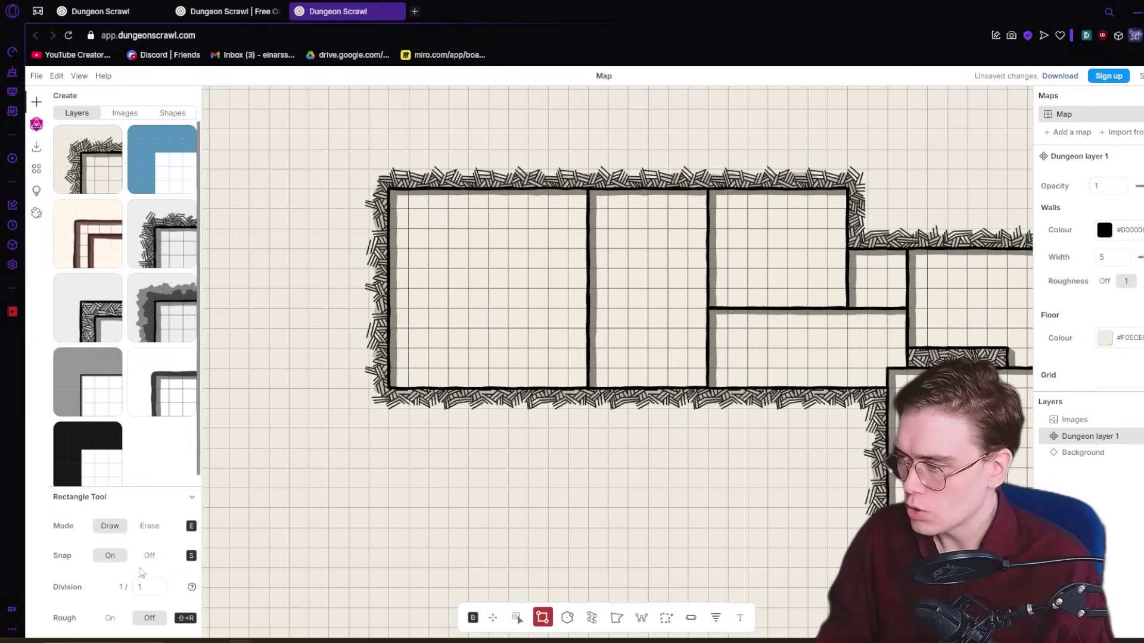
click(146, 526)
drag(396, 197, 434, 237)
scroll(572, 322, down, 3)
click(115, 527)
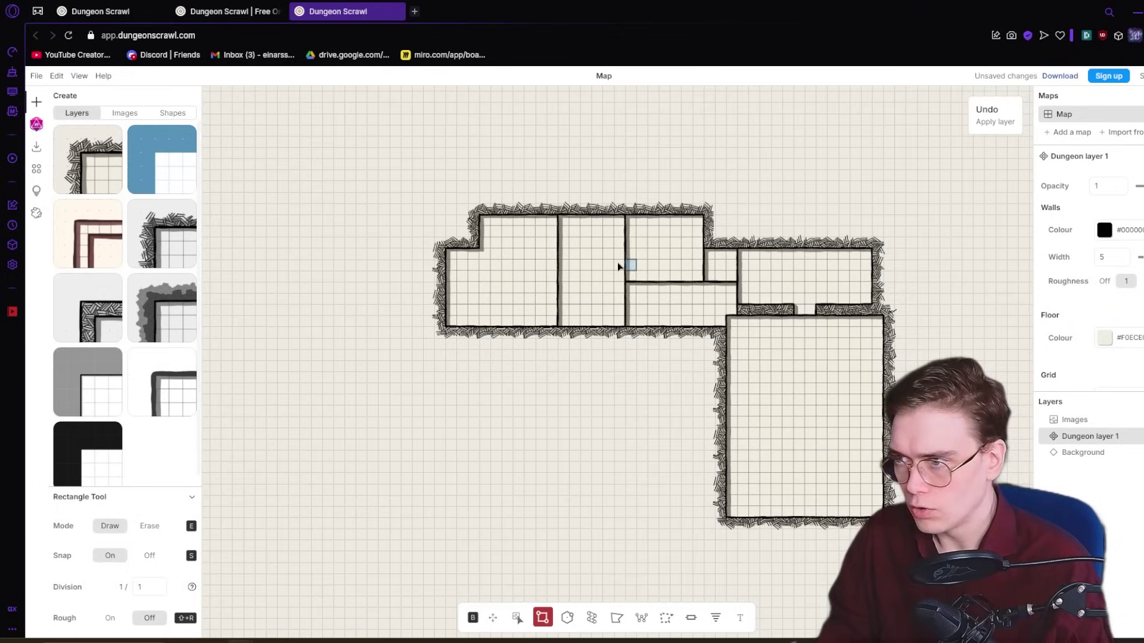
Draw a second hall of about 14 by 18 squares below the notched room, mirroring the main hall's size and offset
mouse_move(617, 266)
mouse_down()
mouse_move(590, 243)
mouse_move(614, 343)
mouse_move(600, 354)
mouse_up()
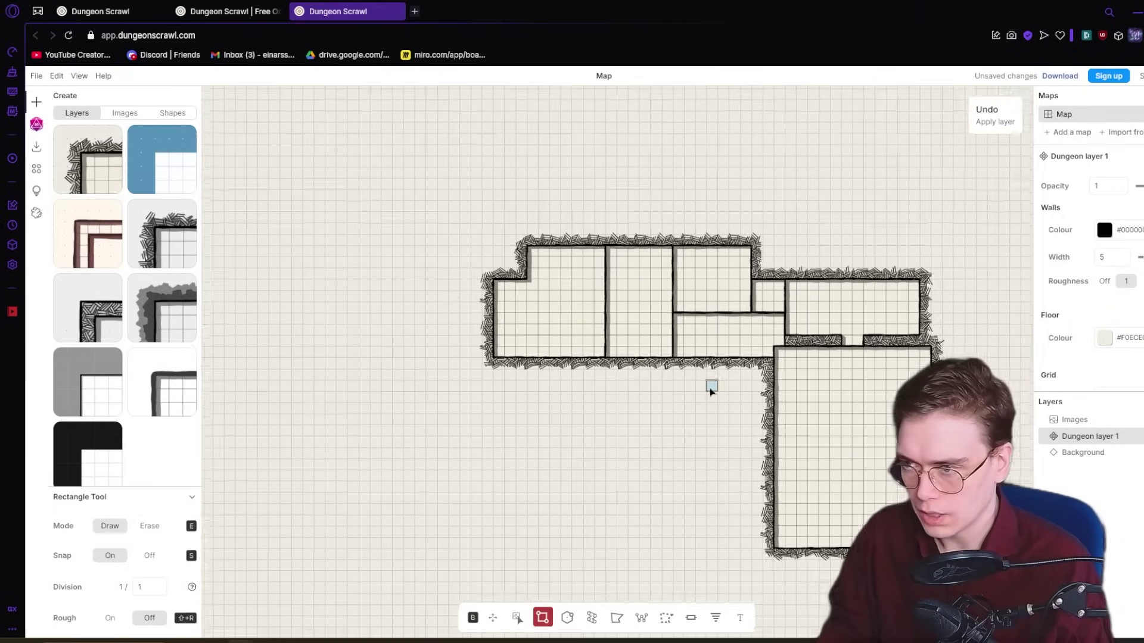
scroll(521, 315, up, 5)
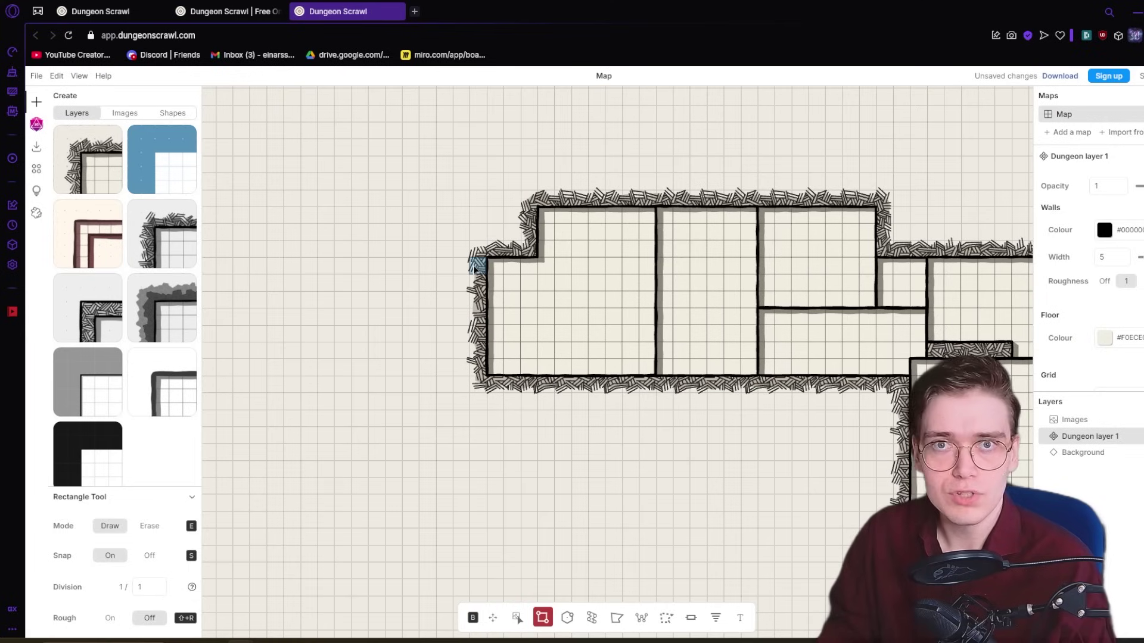
scroll(567, 301, right, 2)
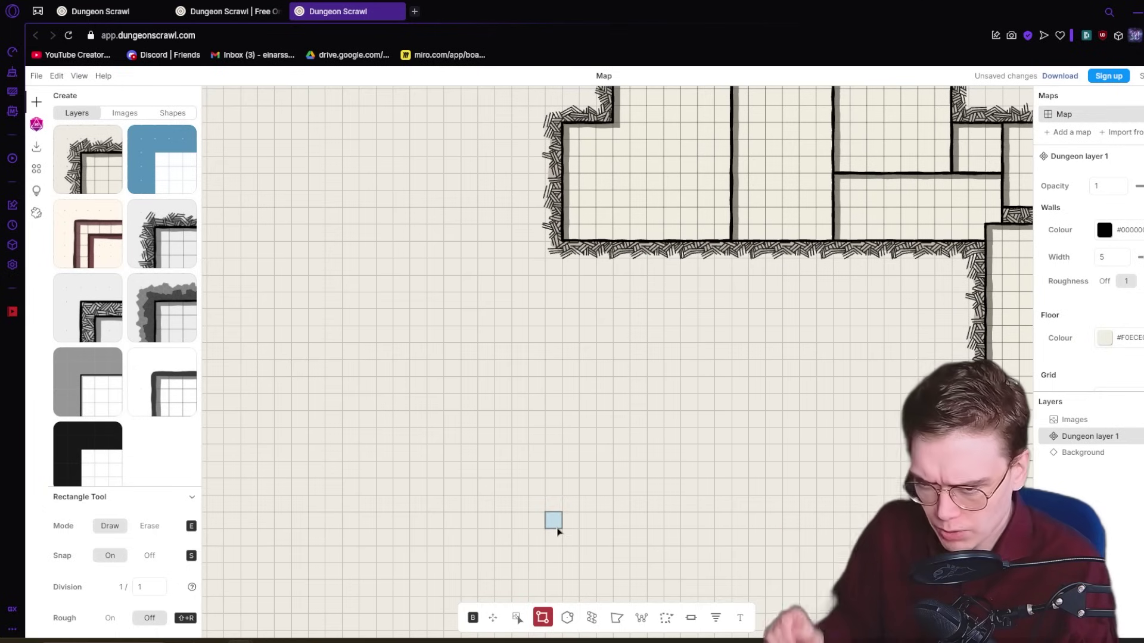
drag(558, 532, 314, 196)
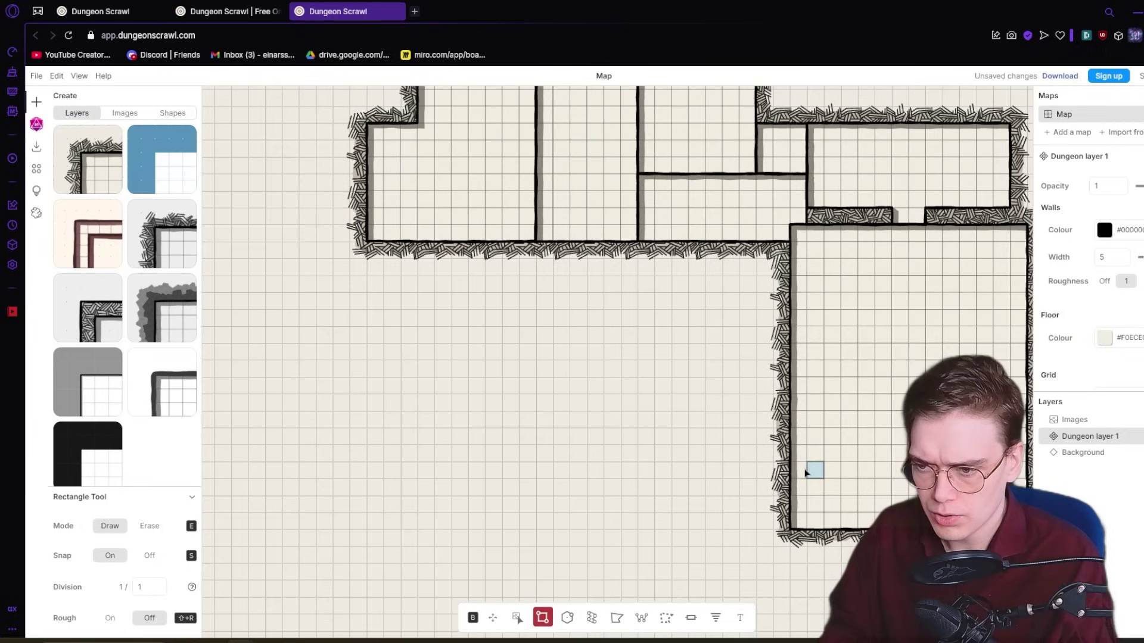
drag(798, 521, 1013, 242)
scroll(409, 250, left, 2)
scroll(409, 251, up, 1)
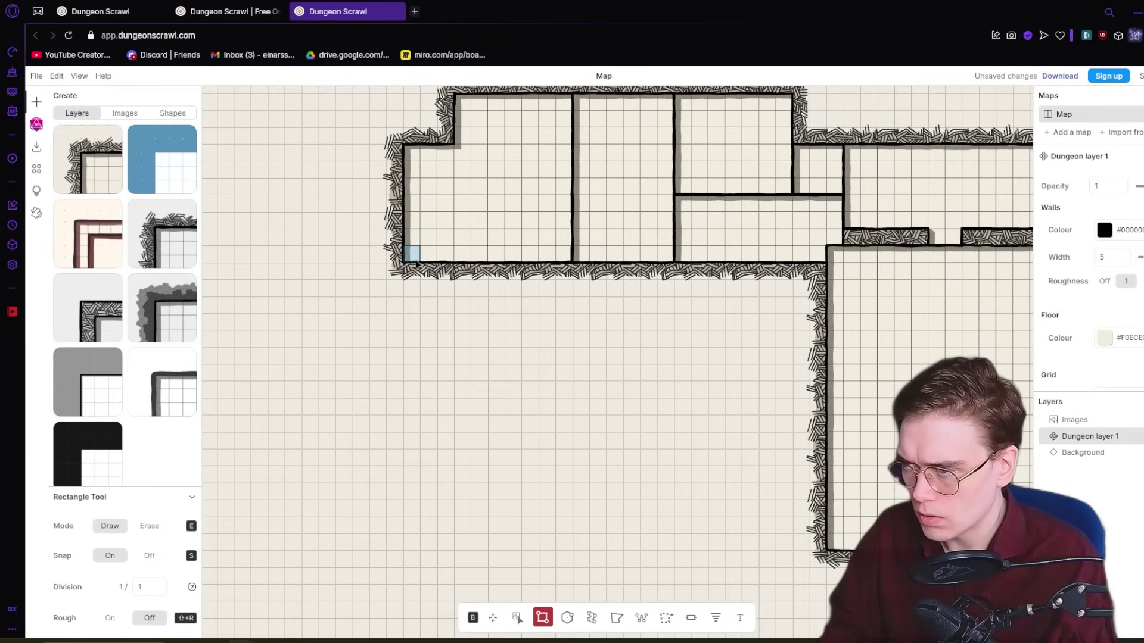
drag(415, 263, 469, 548)
drag(567, 262, 453, 486)
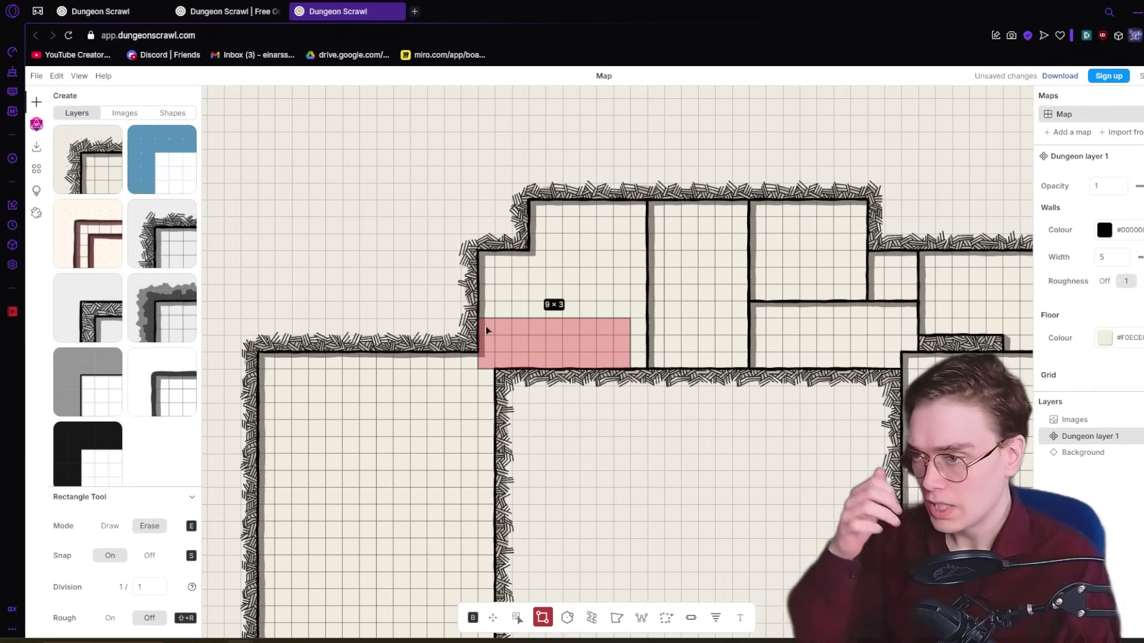
Split the notched room into 7 × 6, 3 × 3 and 10 × 4 rooms, and add a 13 × 8 room above the second hall
drag(485, 327, 485, 327)
mouse_move(485, 326)
mouse_down()
mouse_move(505, 311)
mouse_move(620, 326)
mouse_move(645, 316)
mouse_up()
drag(638, 310, 639, 378)
key(e)
drag(486, 310, 638, 360)
mouse_move(549, 412)
mouse_down()
mouse_move(553, 448)
mouse_move(528, 449)
mouse_up()
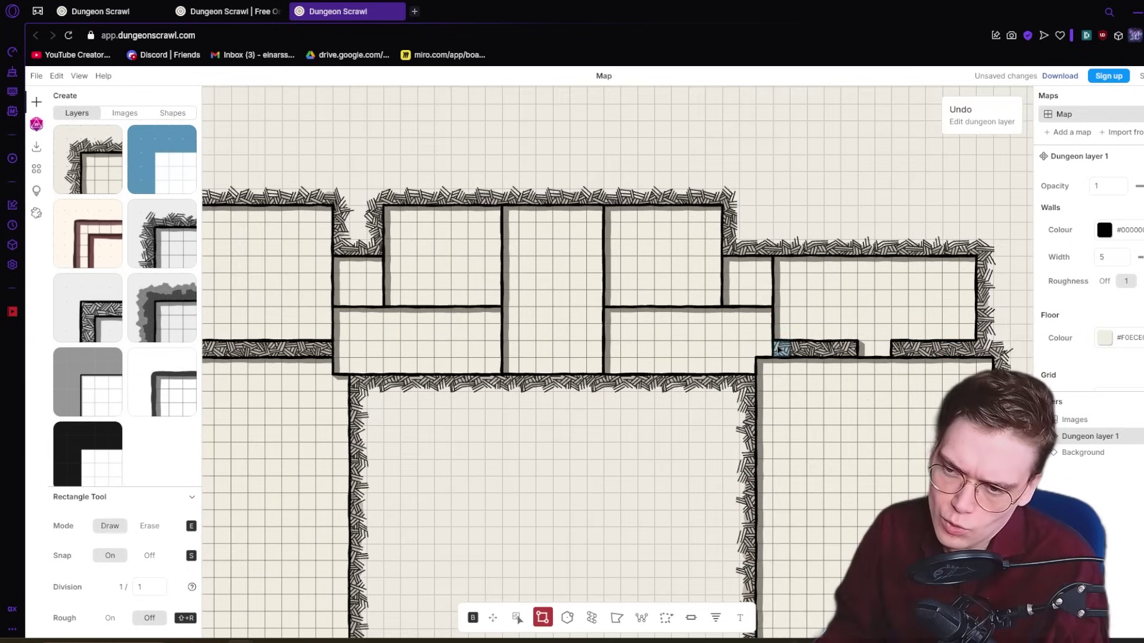
Fill the hatched gaps between both halls and the rooms above them with floor so each pair shares a single wall
drag(777, 328, 859, 350)
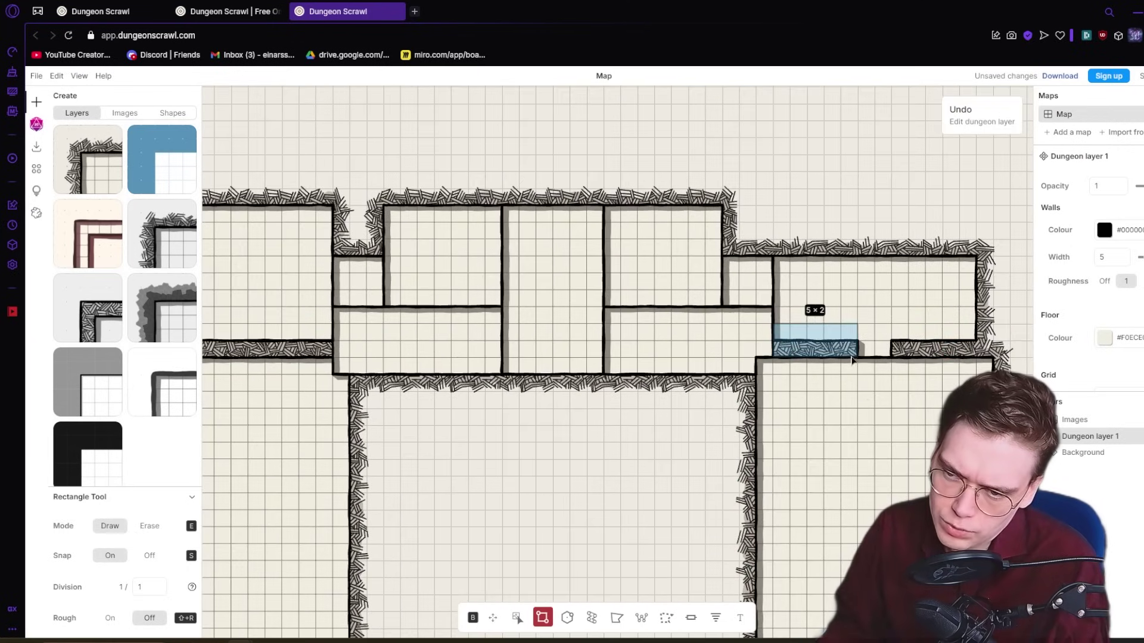
drag(971, 353, 972, 353)
drag(655, 361, 887, 381)
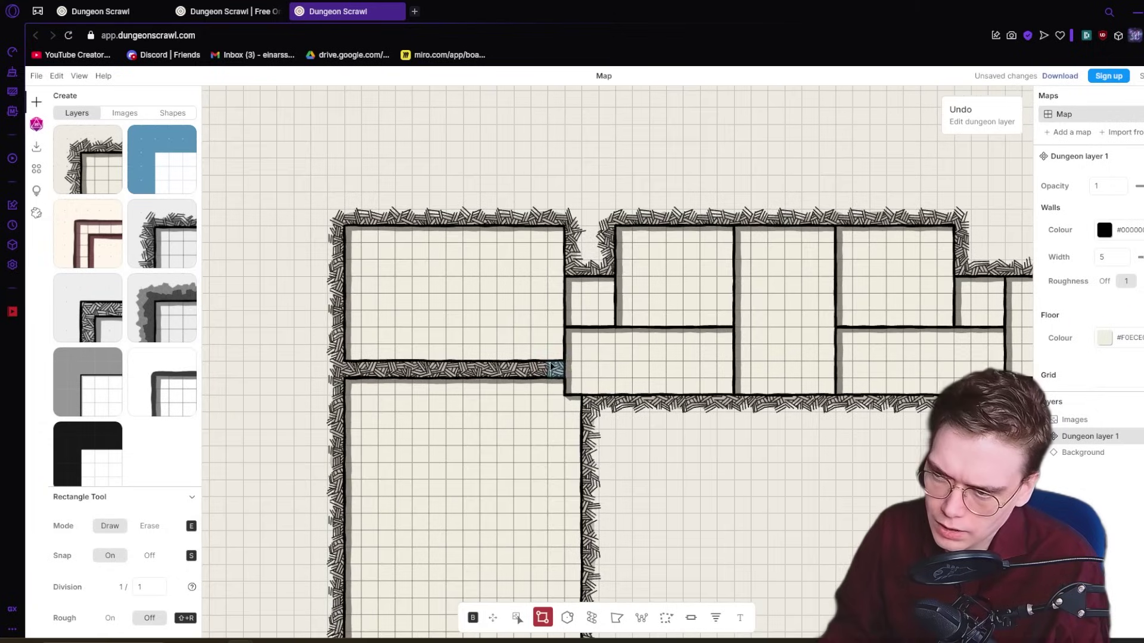
drag(484, 368, 286, 350)
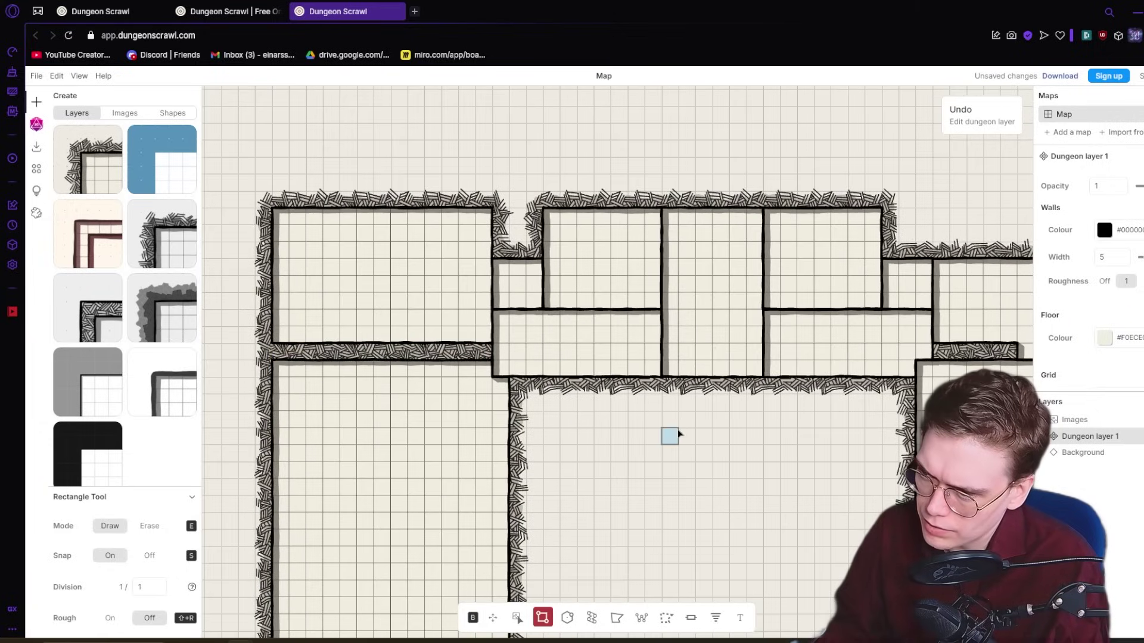
drag(673, 435, 360, 418)
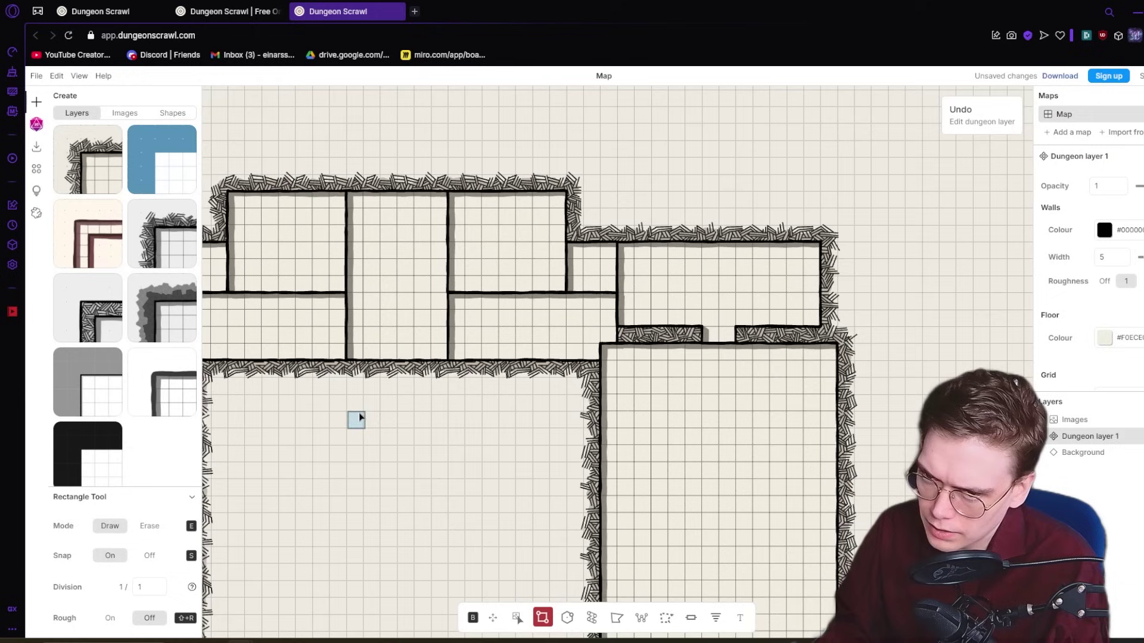
drag(633, 350, 625, 337)
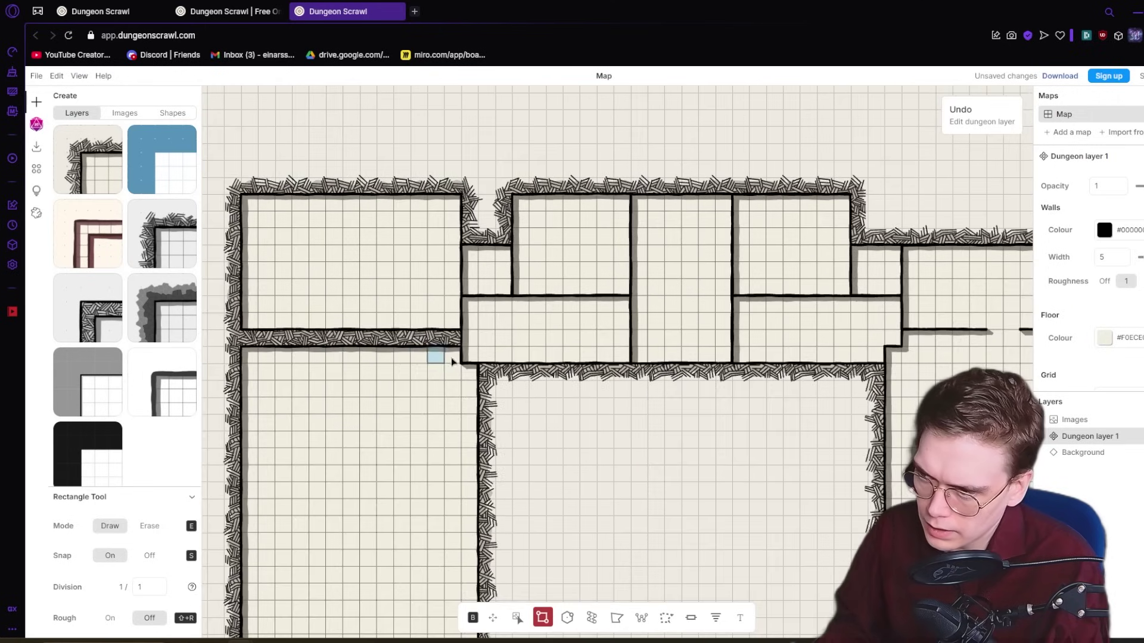
drag(451, 357, 251, 340)
drag(487, 373, 497, 382)
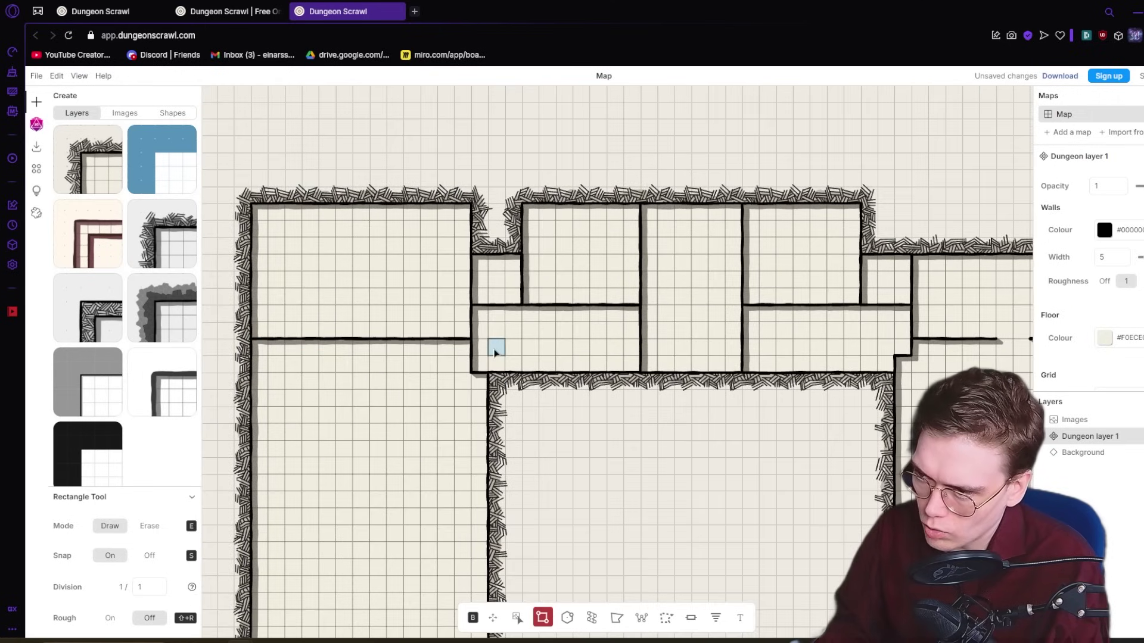
scroll(421, 351, down, 10)
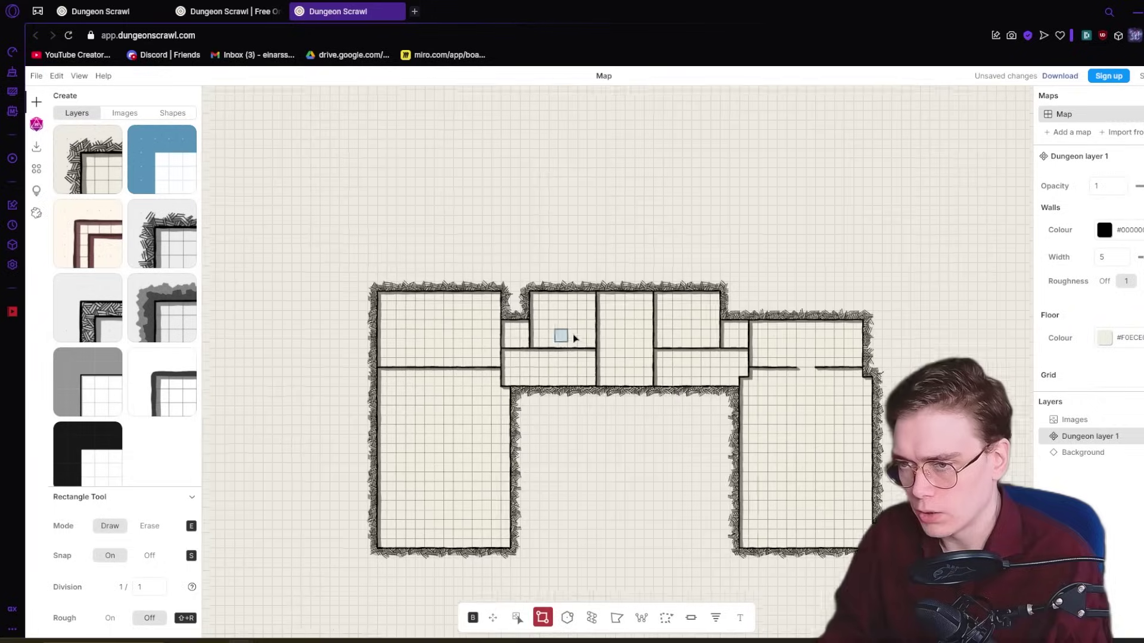
Place an Arrow Slit image in the narrow lower room and browse the Angry Golem Games and Daniel F. Walthall image sets
drag(421, 467, 503, 447)
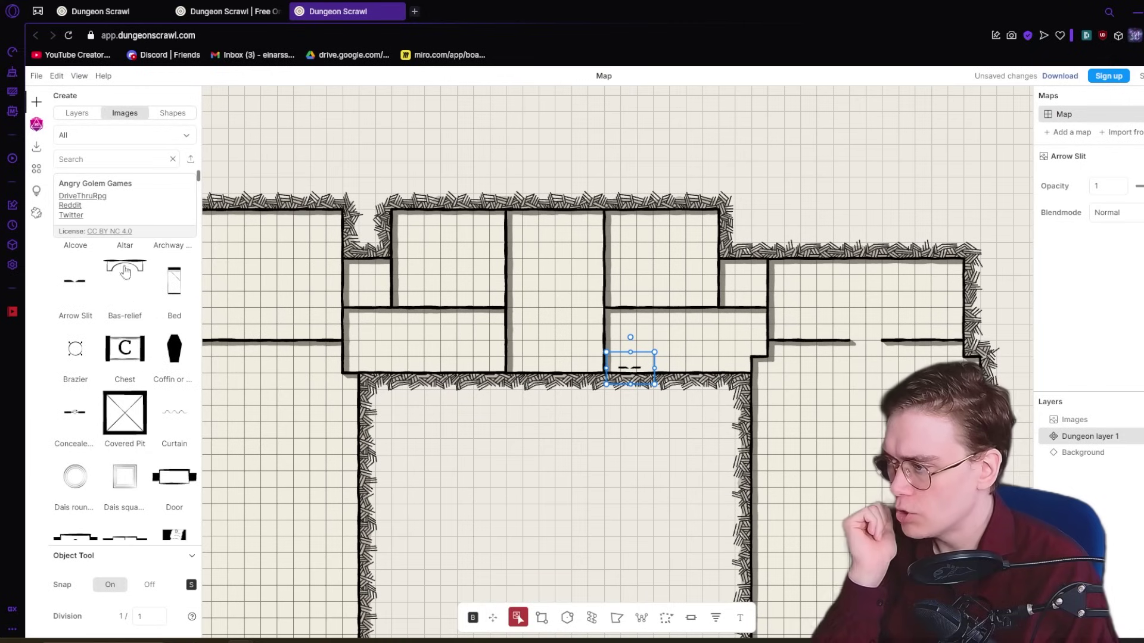
scroll(113, 405, down, 10)
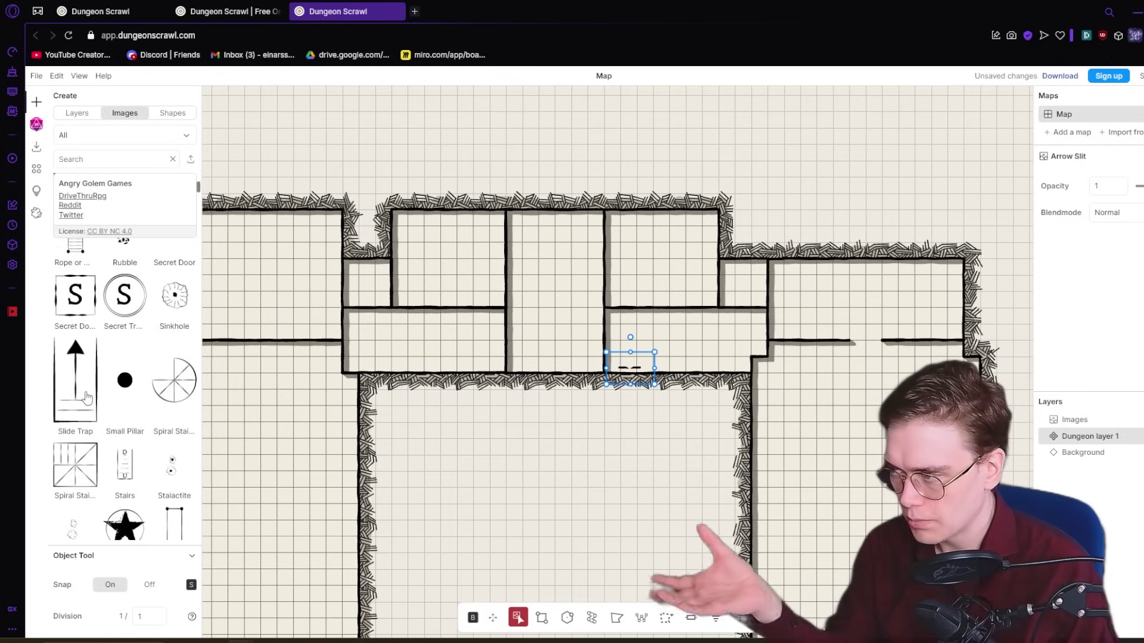
scroll(83, 413, down, 1)
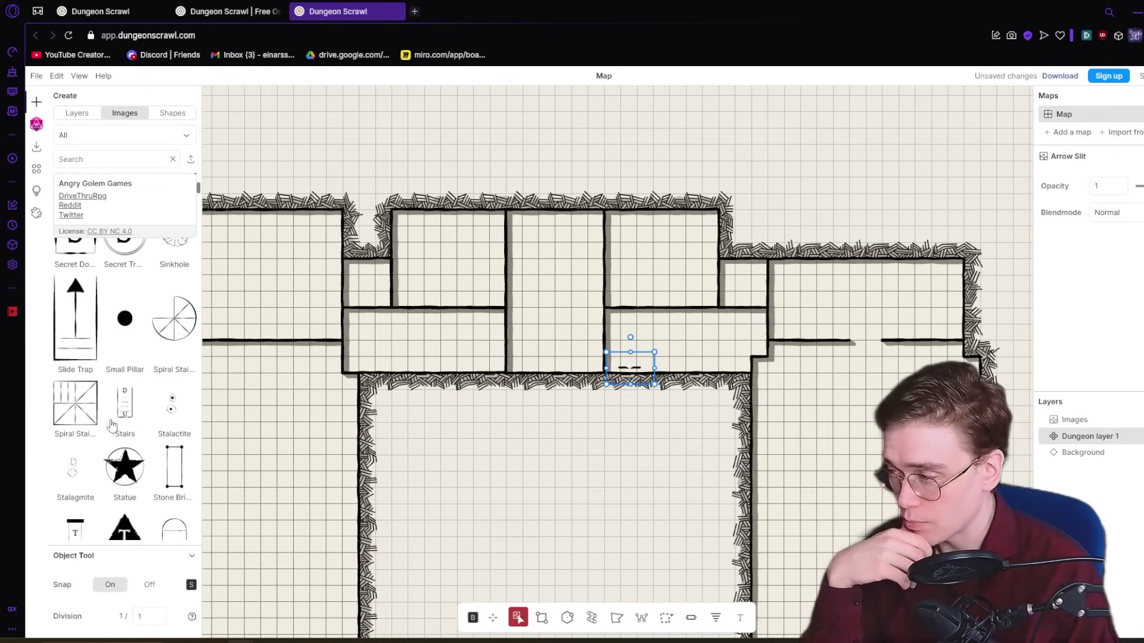
scroll(113, 429, down, 5)
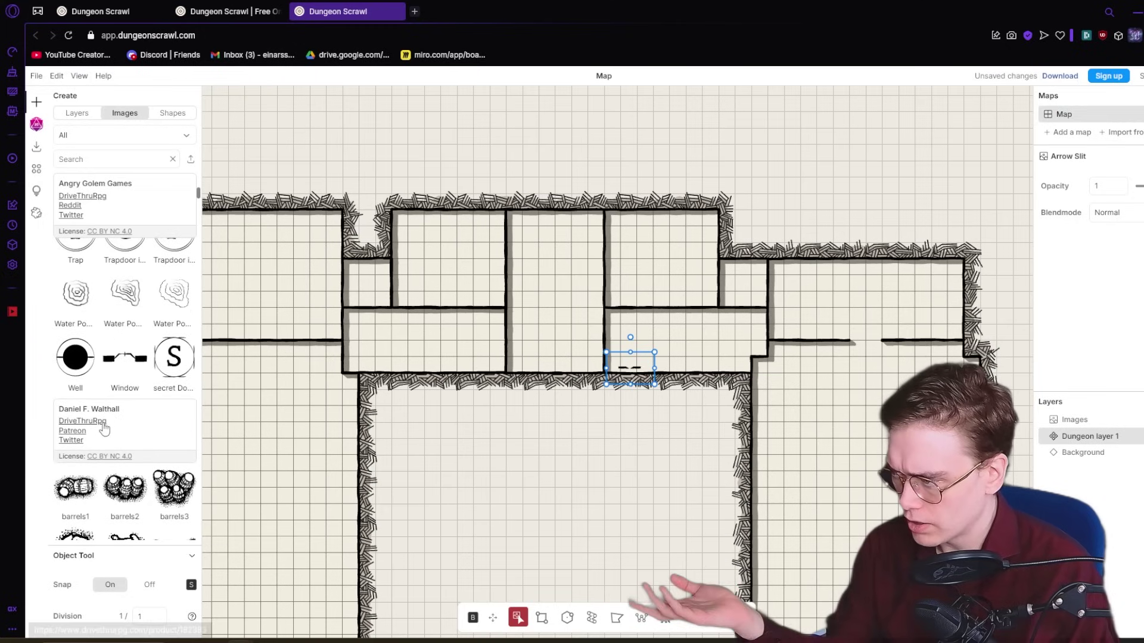
scroll(101, 432, down, 5)
scroll(100, 432, down, 10)
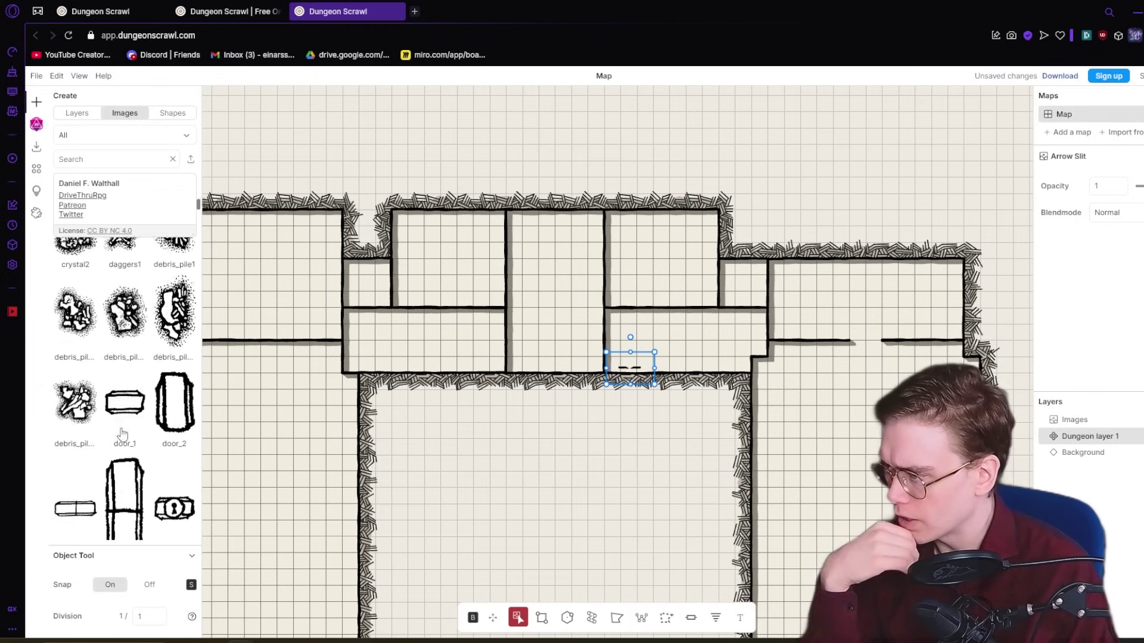
scroll(123, 429, down, 10)
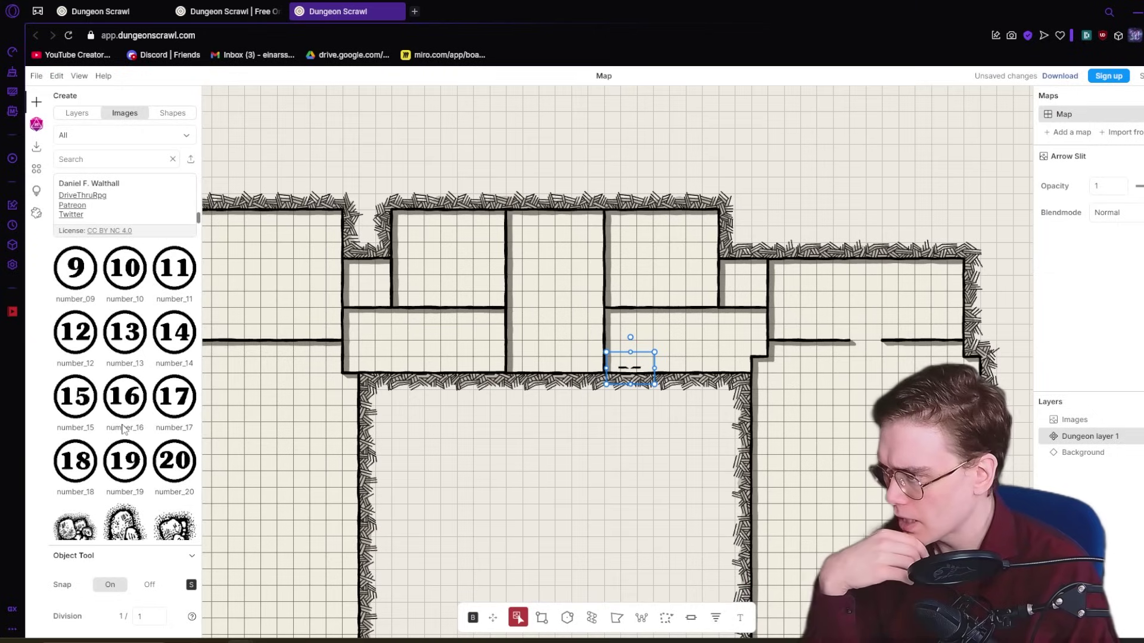
scroll(123, 464, down, 2)
Try a number_19 marker beside the arrow slit and undo the image placements
click(544, 326)
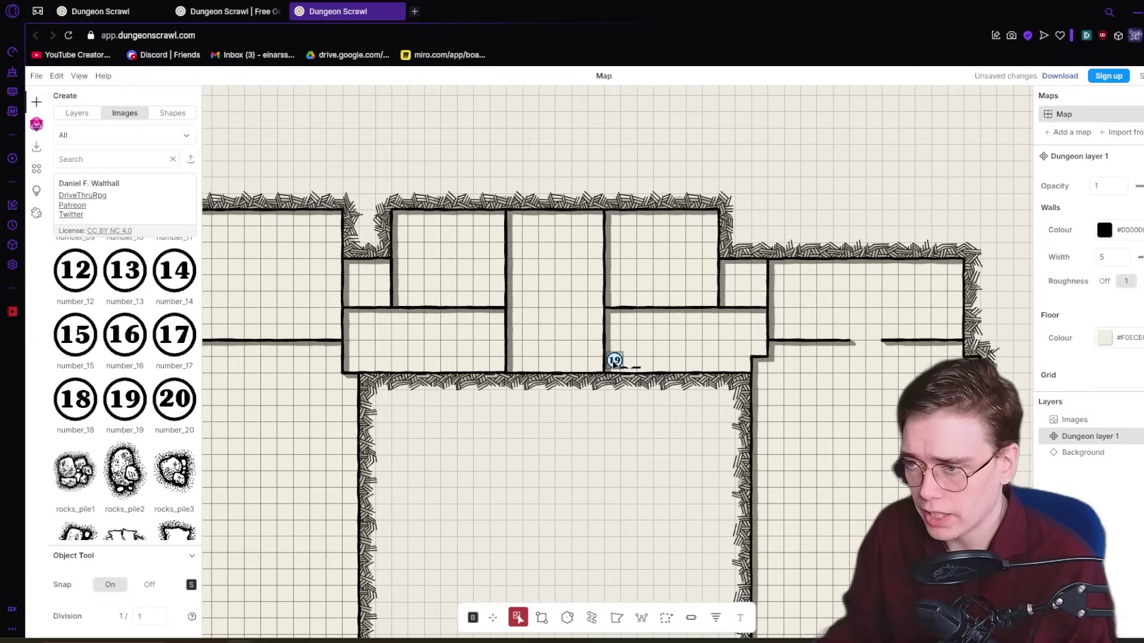
click(614, 361)
key(ctrl+z)
Browse the Uploads, Angry Golem Games, Axebane and Classic Cave Symbols image sets, and switch to the DaeDae set
scroll(109, 436, down, 6)
click(119, 134)
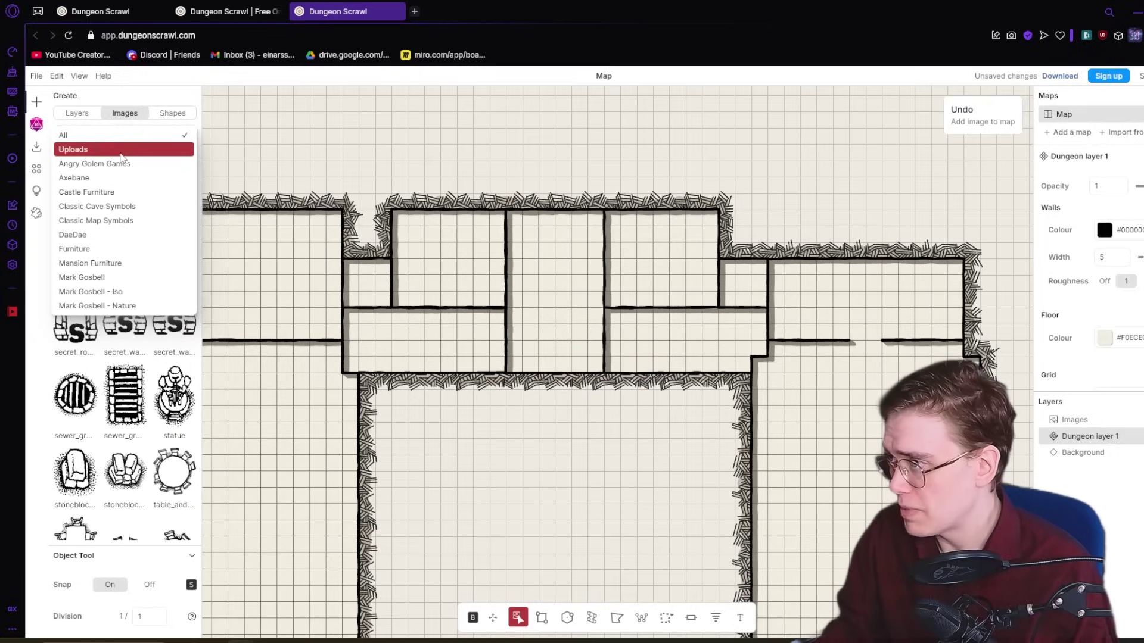
click(120, 136)
click(119, 138)
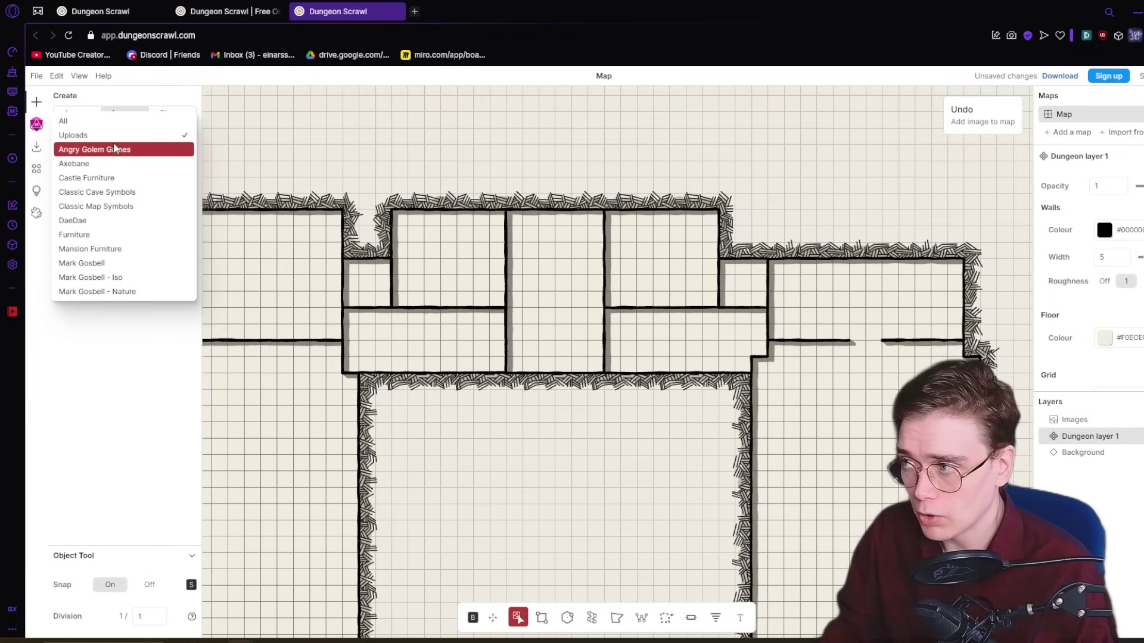
click(118, 156)
click(124, 140)
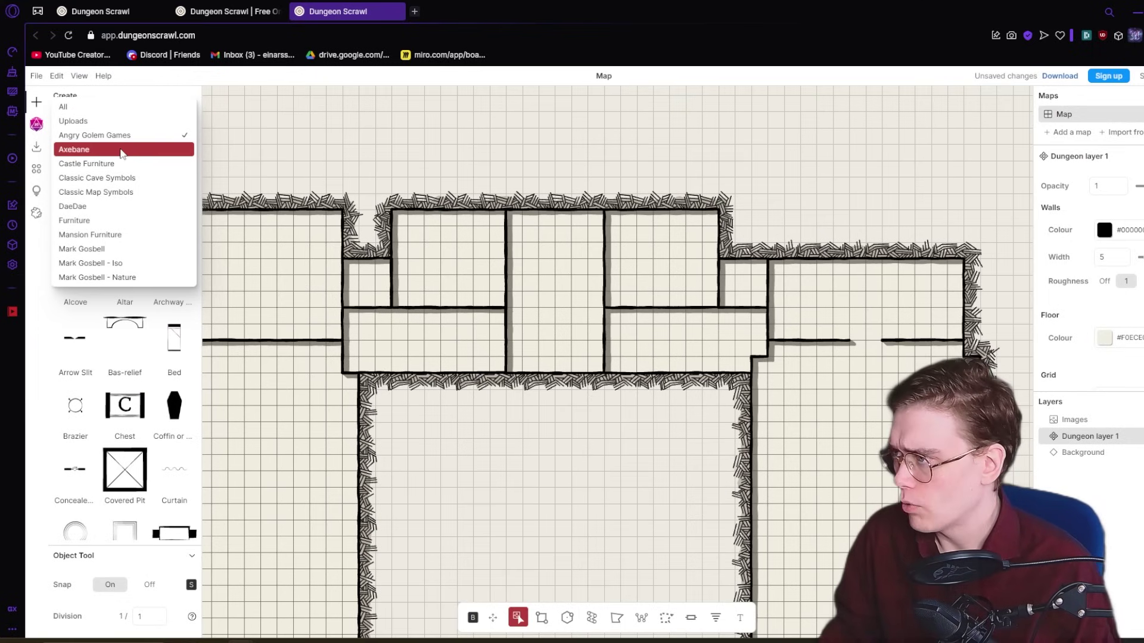
click(123, 150)
click(123, 139)
click(121, 162)
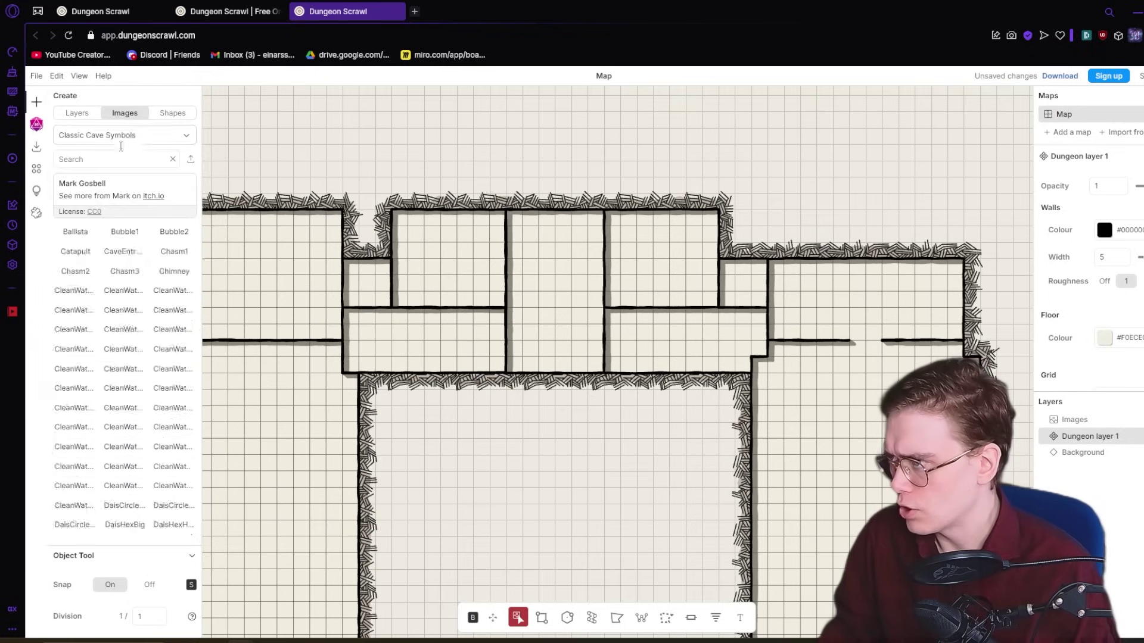
click(126, 139)
click(127, 163)
Place DaeDae tree images, including Tree 6, Tree 7 and Tree 2, around the courtyard between the two halls
scroll(102, 428, down, 2)
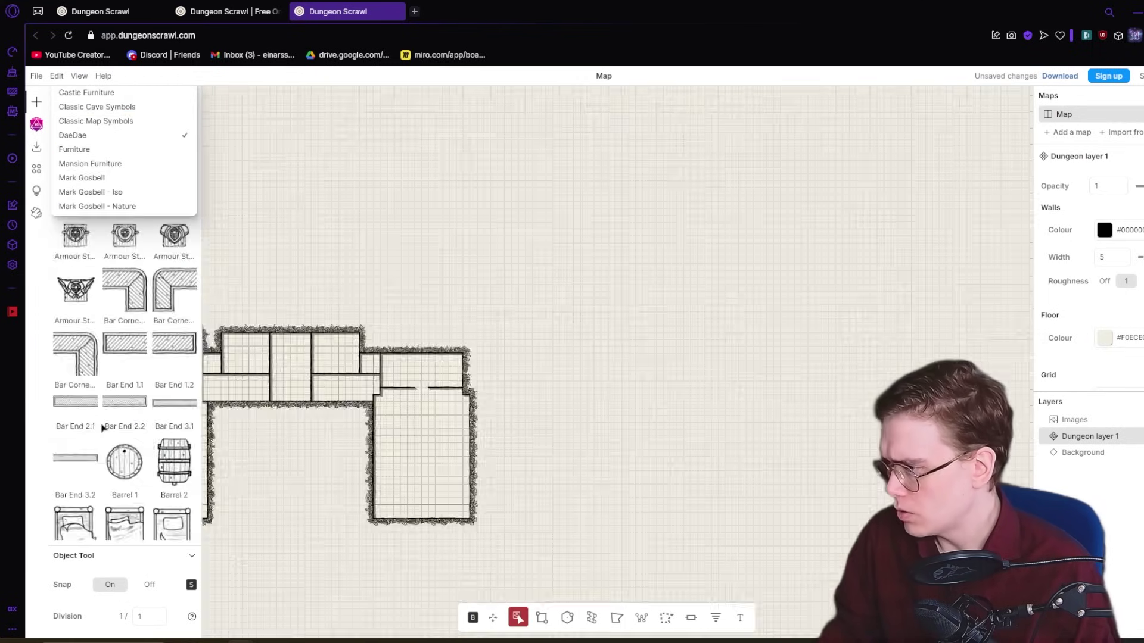
scroll(156, 445, up, 1)
drag(201, 434, 289, 404)
scroll(136, 441, down, 5)
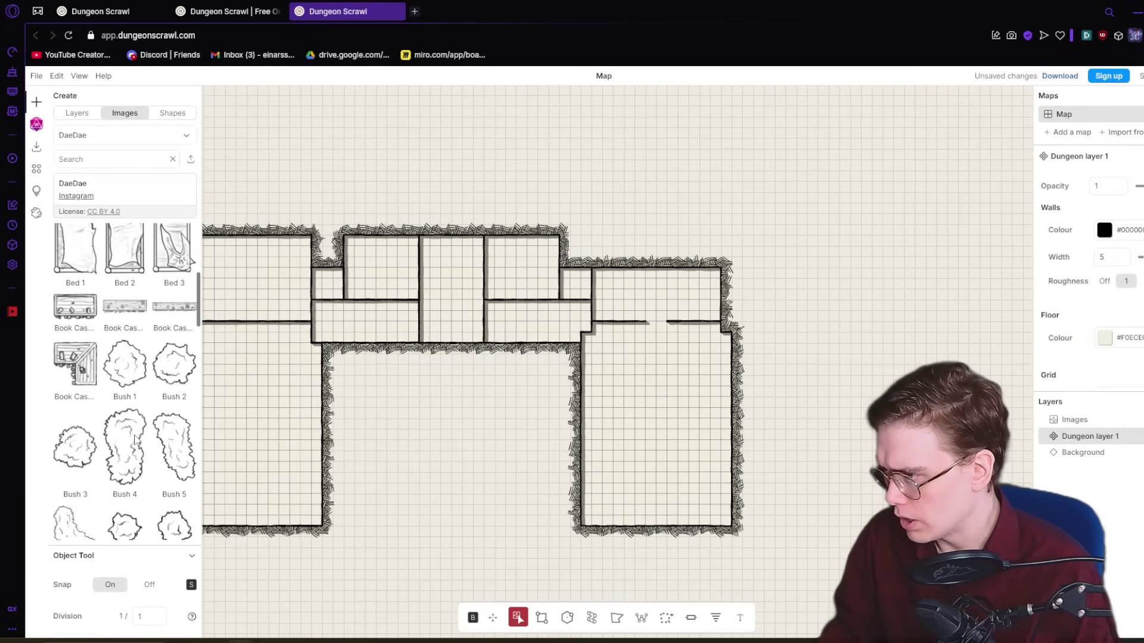
scroll(136, 441, down, 1)
scroll(91, 322, down, 10)
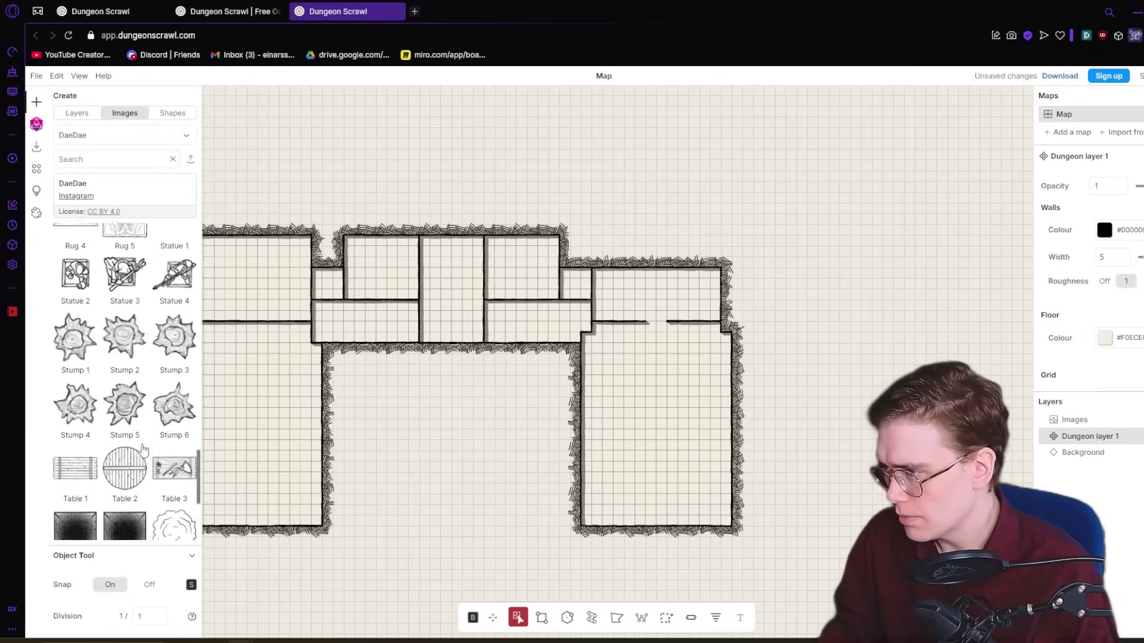
scroll(143, 449, down, 1)
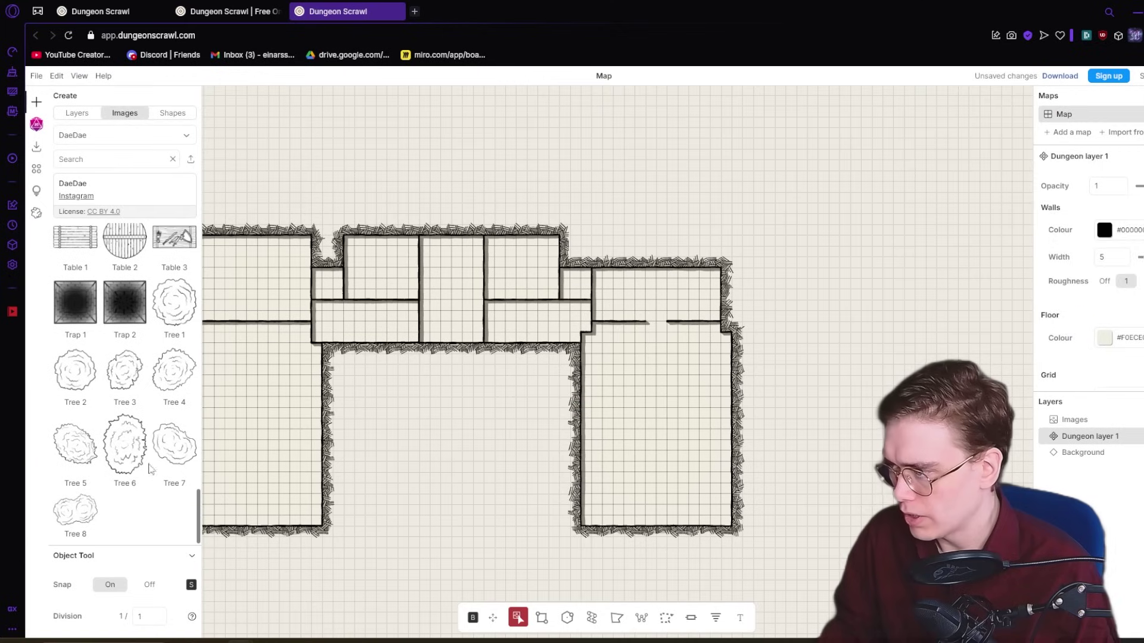
click(122, 446)
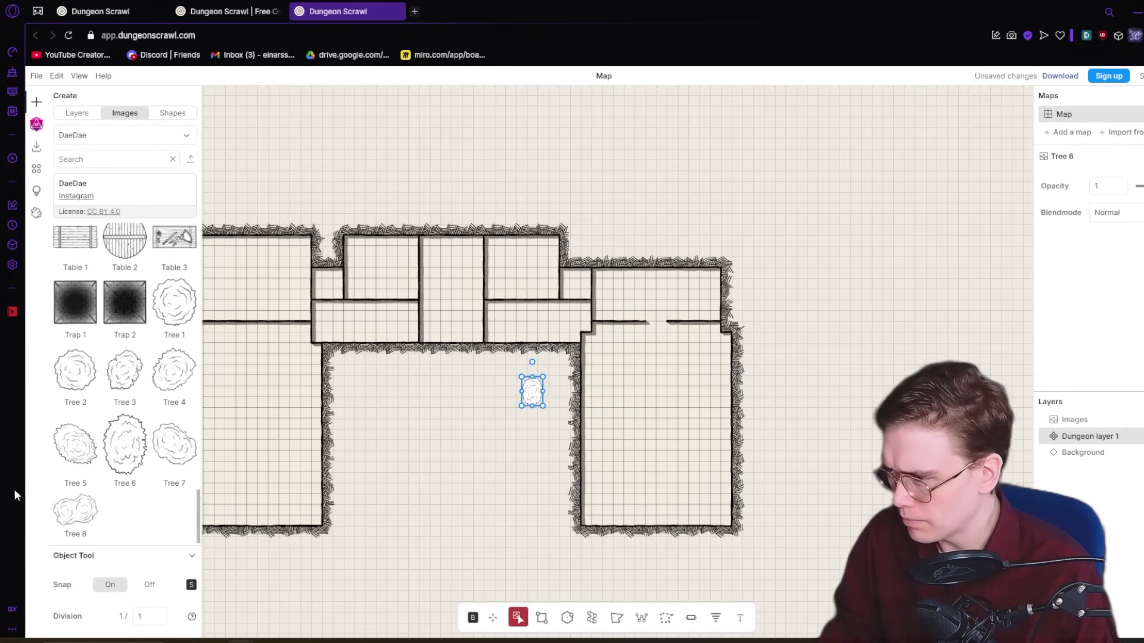
click(174, 443)
click(75, 370)
drag(619, 365, 353, 433)
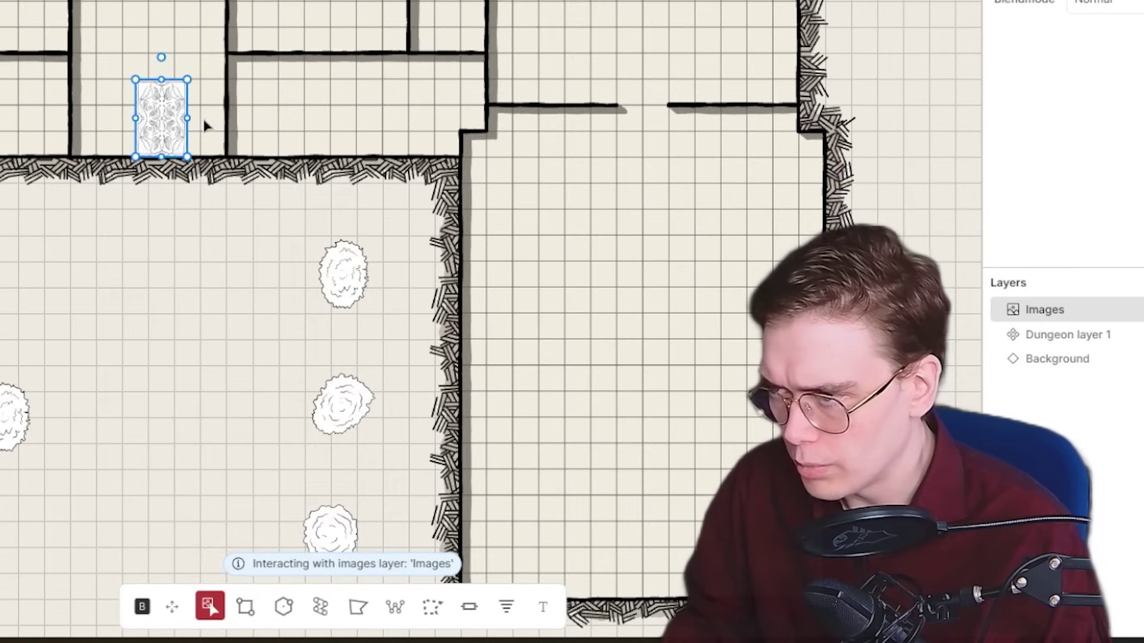
Position the Rug 5 image in the central room and place Statue 1 and Statue 2 in the courtyard below it
drag(205, 122, 140, 115)
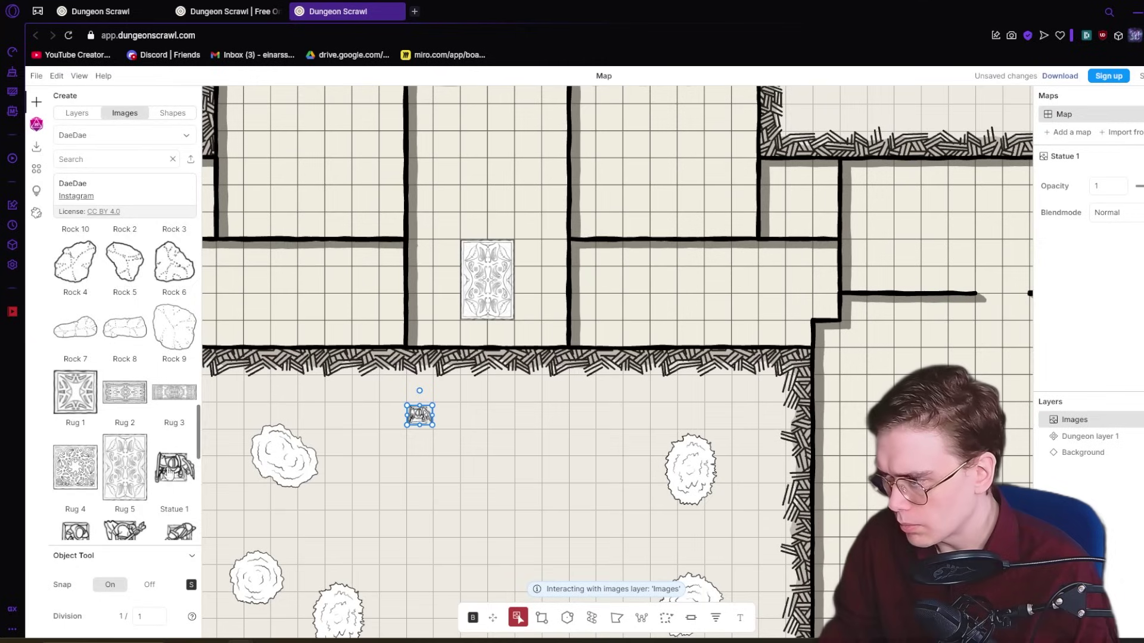
scroll(80, 486, down, 1)
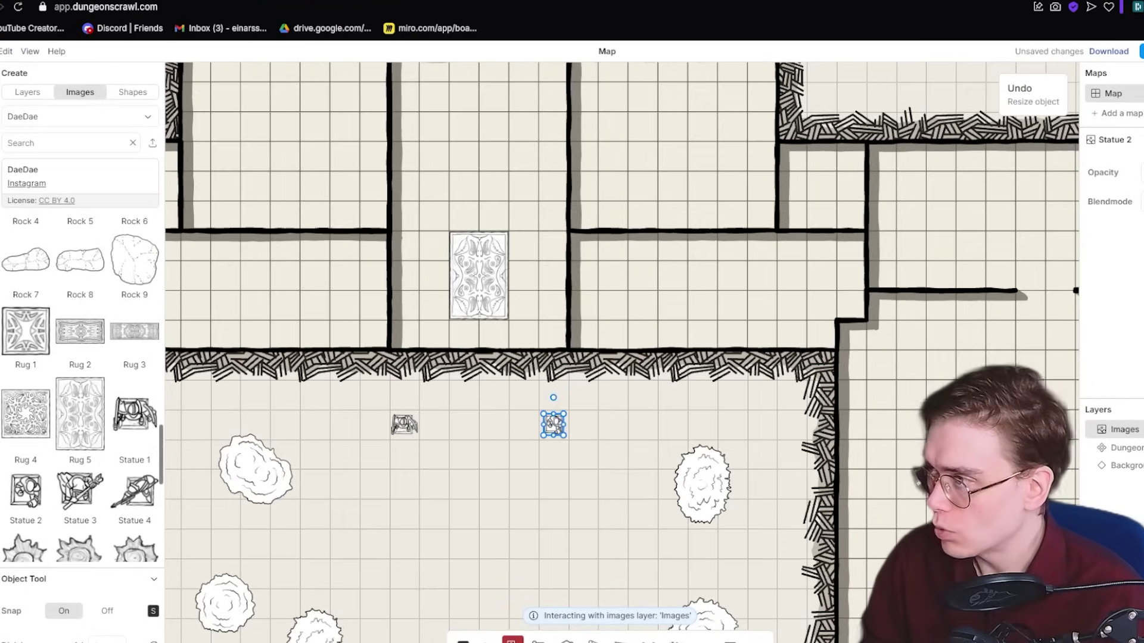
scroll(125, 387, down, 4)
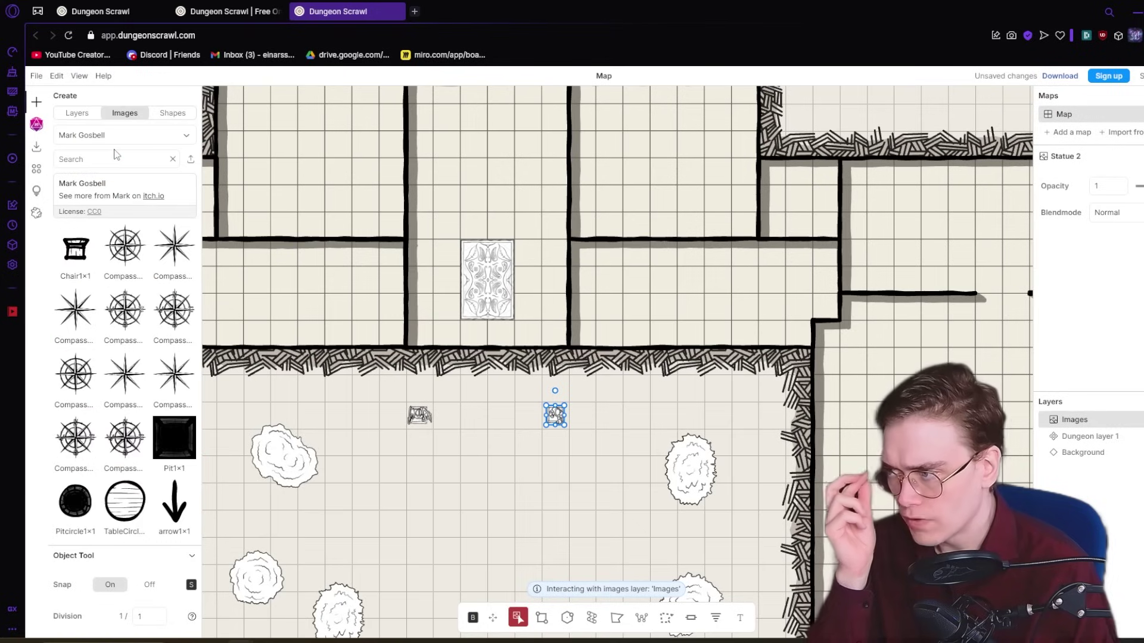
Place a round black-centred image in the middle of the courtyard and Spiral Stairs Rounded in the narrow room east of the rug
scroll(119, 375, down, 5)
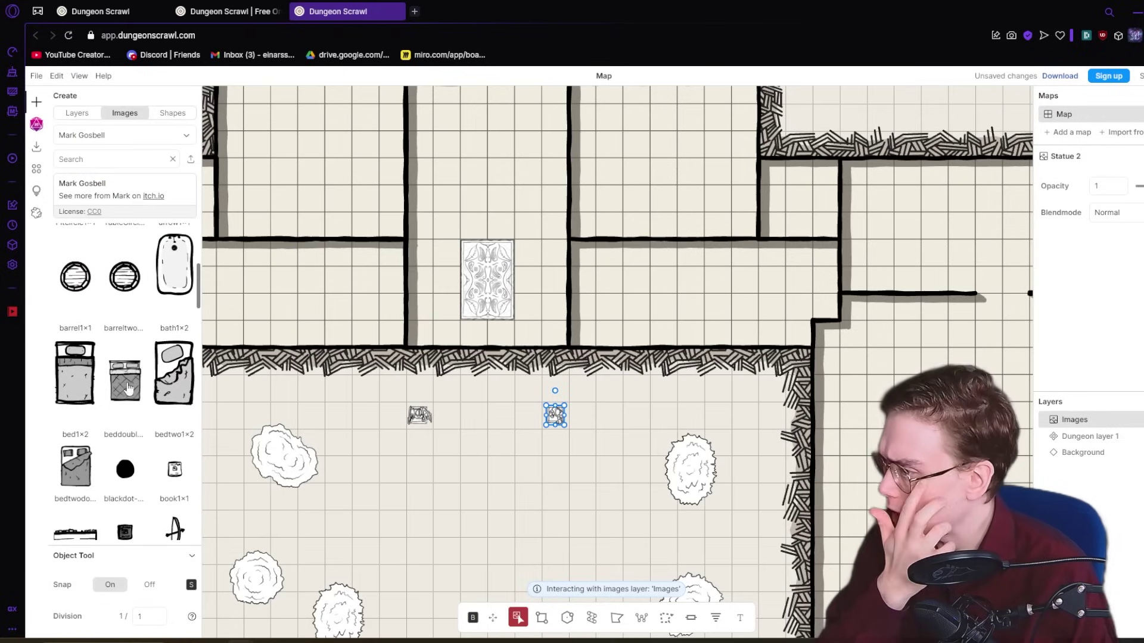
scroll(132, 384, down, 15)
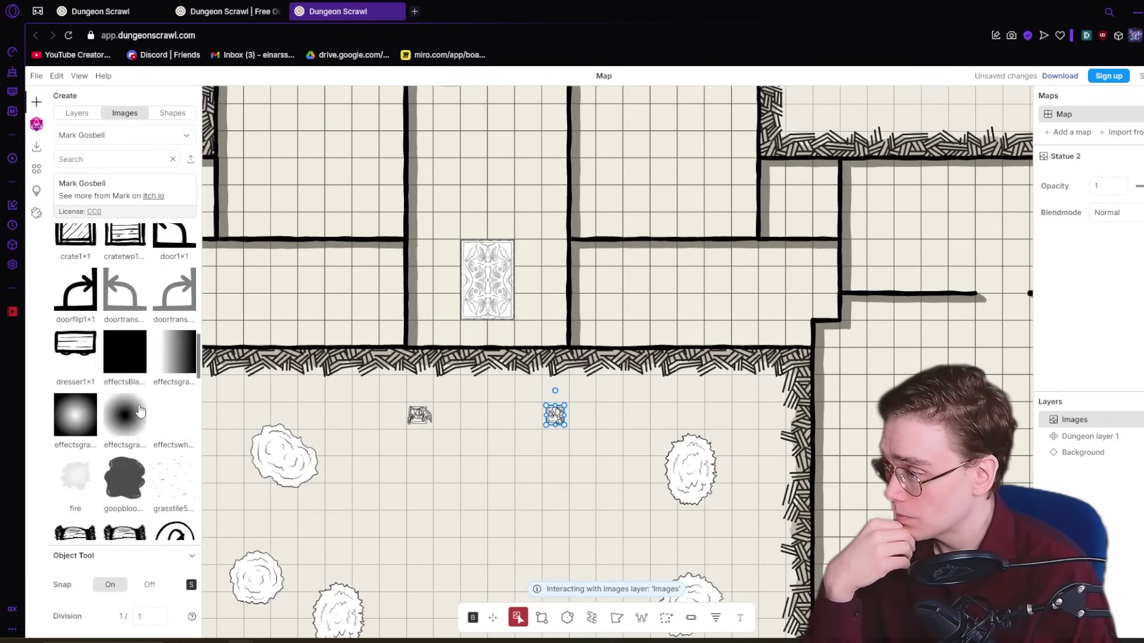
drag(75, 503, 461, 522)
scroll(464, 522, down, 5)
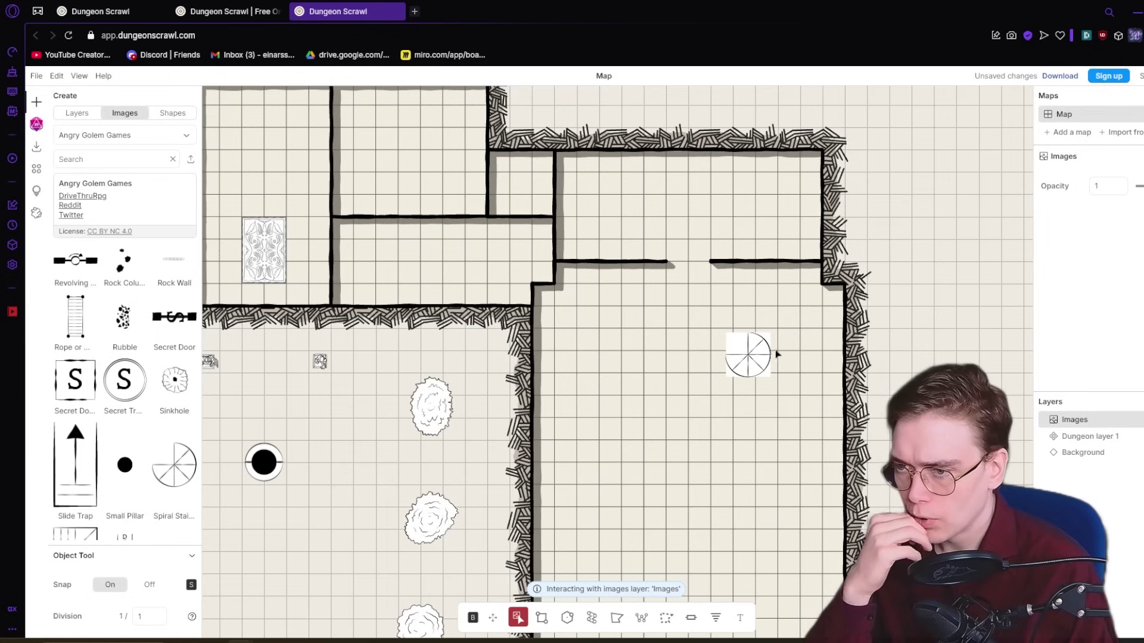
click(748, 355)
drag(754, 361, 415, 279)
drag(363, 324, 613, 365)
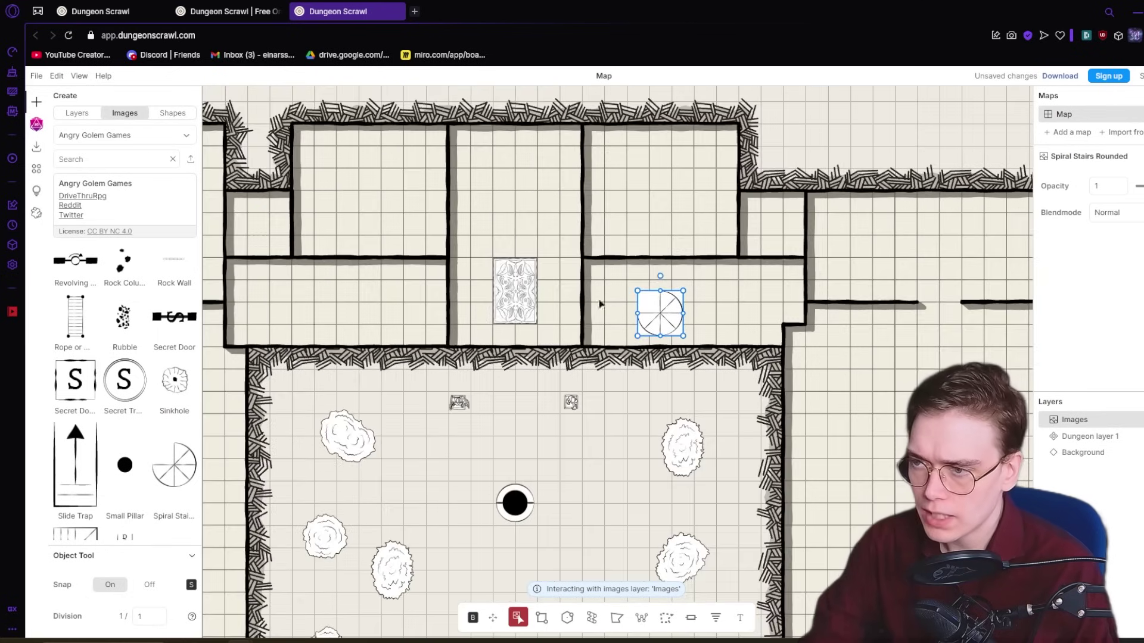
Apply the white-floor, grey-hatched layer style to Dungeon layer 1
click(78, 114)
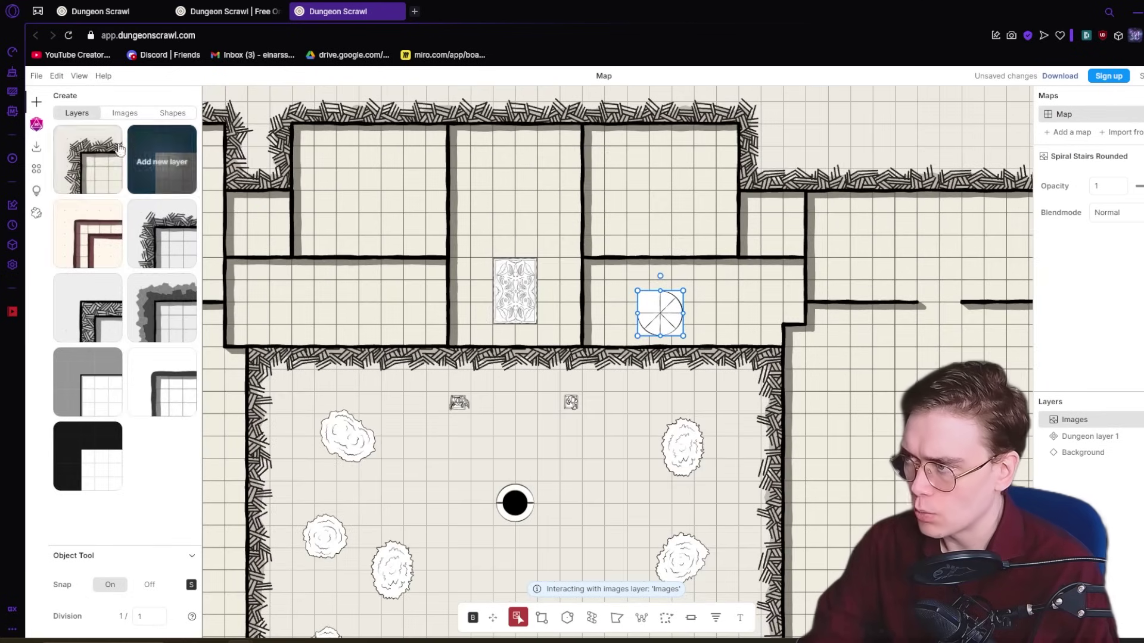
key(Escape)
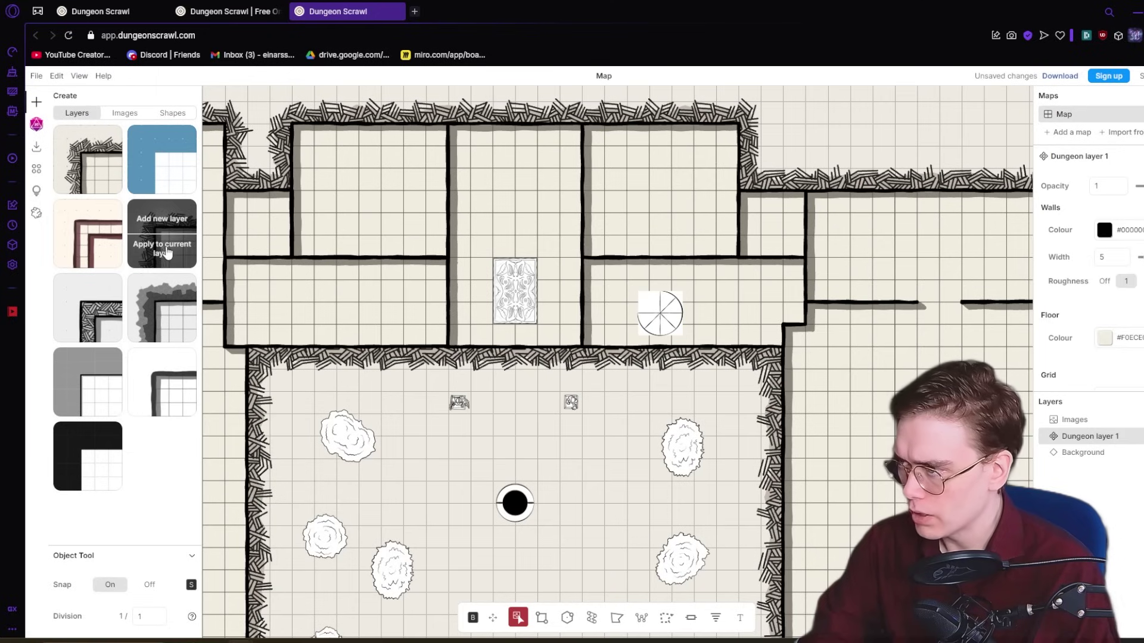
click(168, 253)
scroll(562, 421, down, 5)
scroll(587, 416, up, 6)
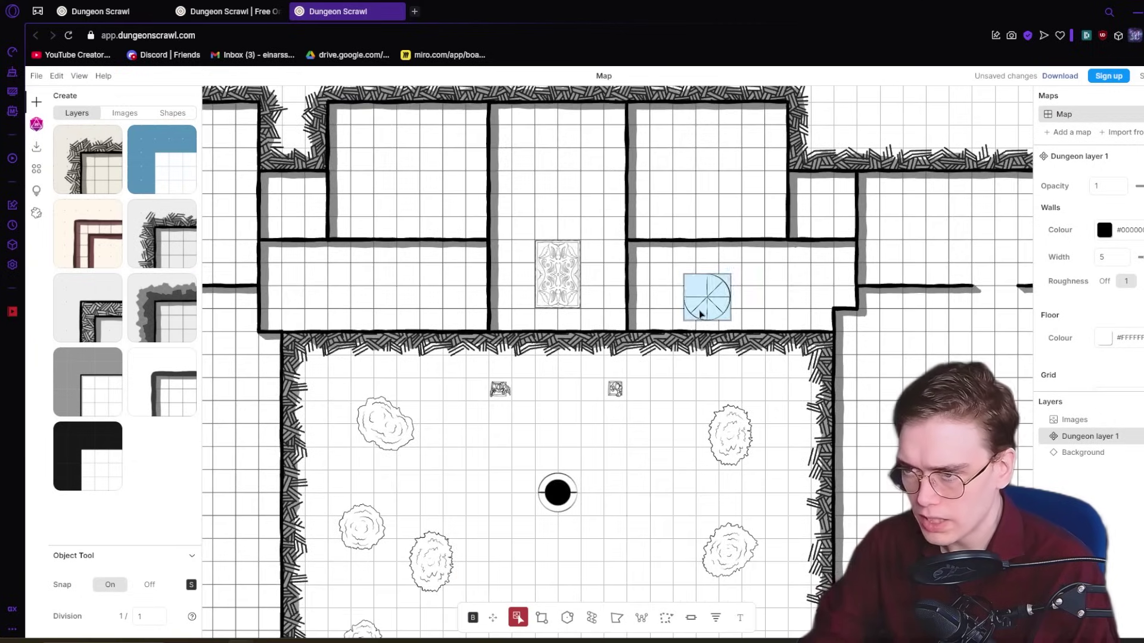
Move the spiral stairs into the upper part of the central room, centred above the rug
scroll(701, 315, up, 2)
click(700, 315)
drag(678, 329, 690, 301)
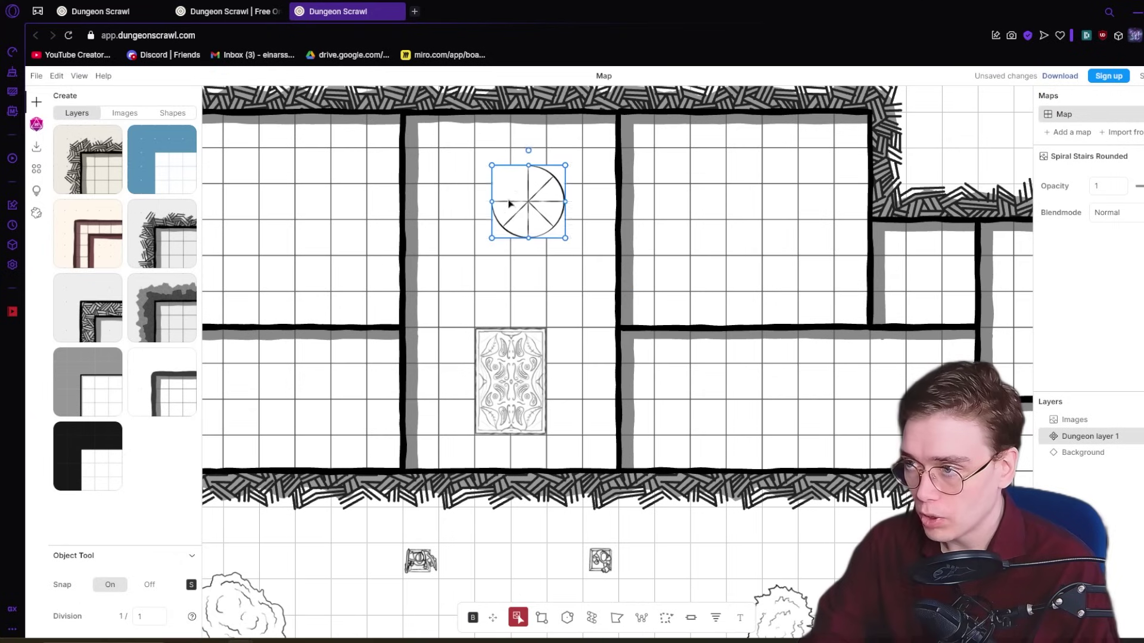
drag(511, 200, 498, 248)
click(499, 245)
Place Angry Golem Games Door images in the central room's lower wall and in both side walls beside the rug
scroll(480, 242, down, 3)
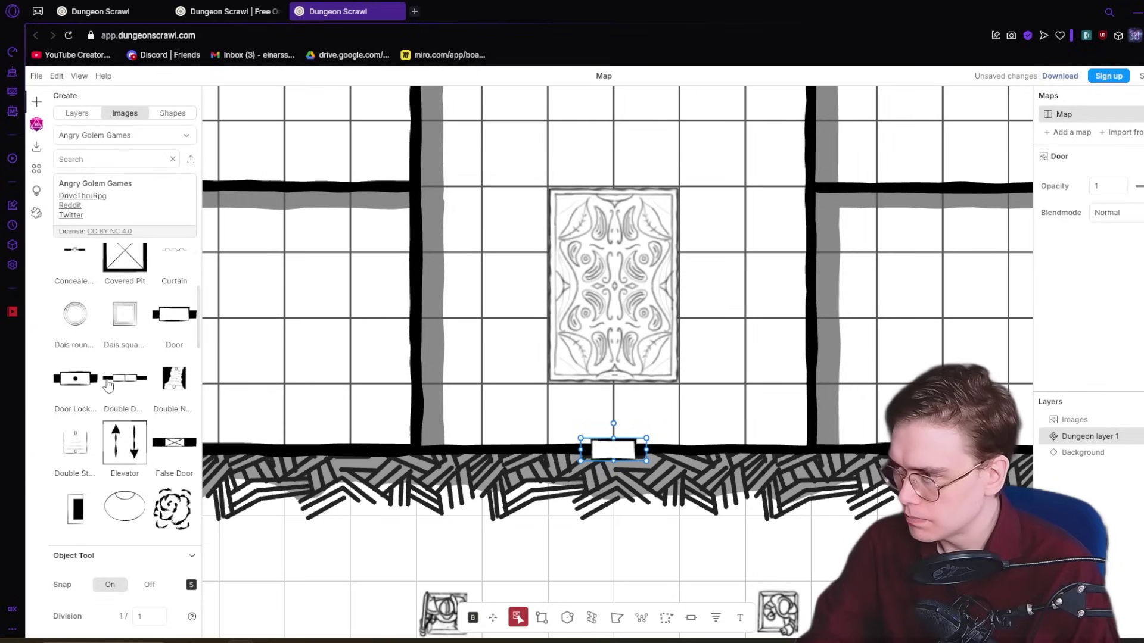
click(816, 325)
drag(813, 333, 816, 363)
key(ctrl+c)
key(ctrl+v)
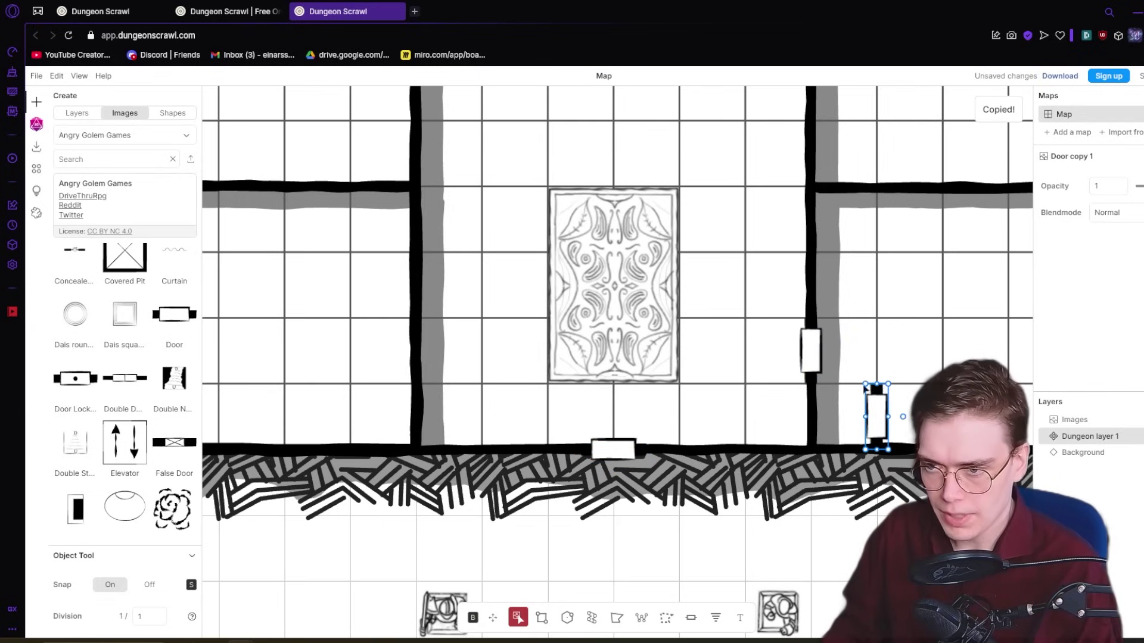
drag(876, 416, 420, 355)
Add two doors to the east wall of the narrow lower room and a horizontal one in the east hall's wall gap
scroll(240, 422, down, 3)
click(433, 391)
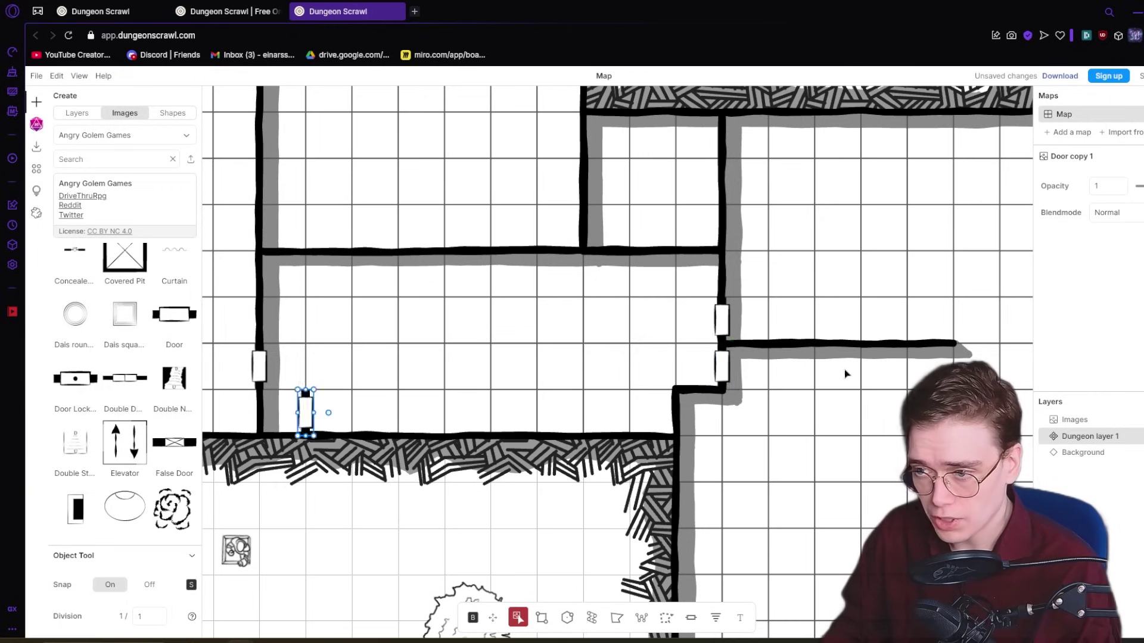
drag(845, 370, 822, 376)
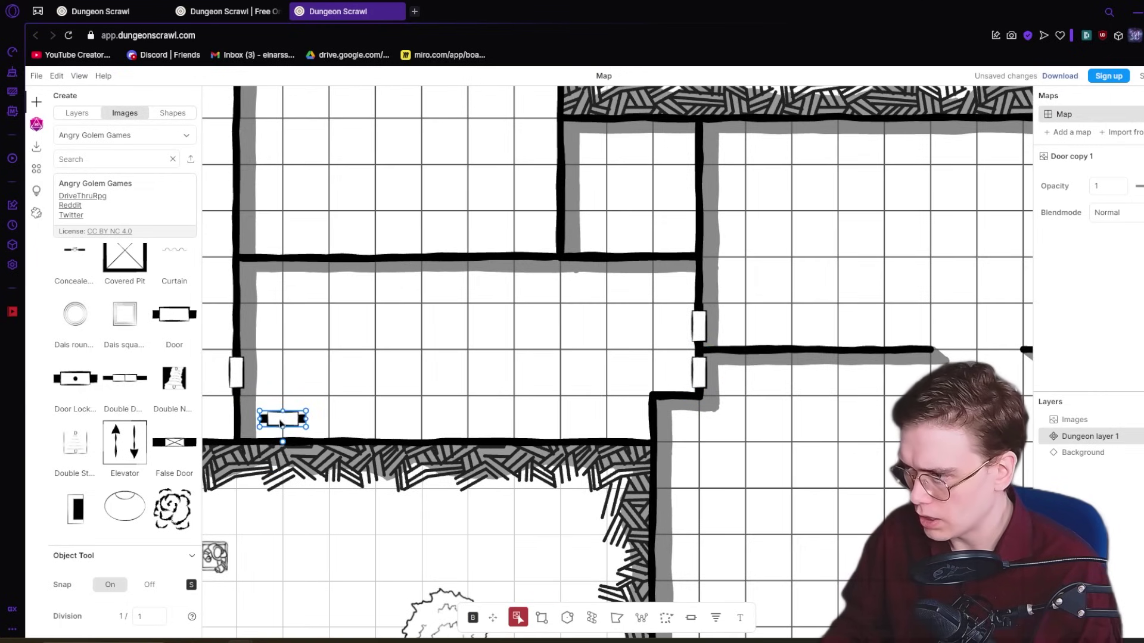
drag(281, 424, 993, 357)
drag(917, 382, 623, 424)
Place an upright door copy between the small east room and the room beside it, and undo the extra pasted copy
key(ctrl+c)
key(ctrl+v)
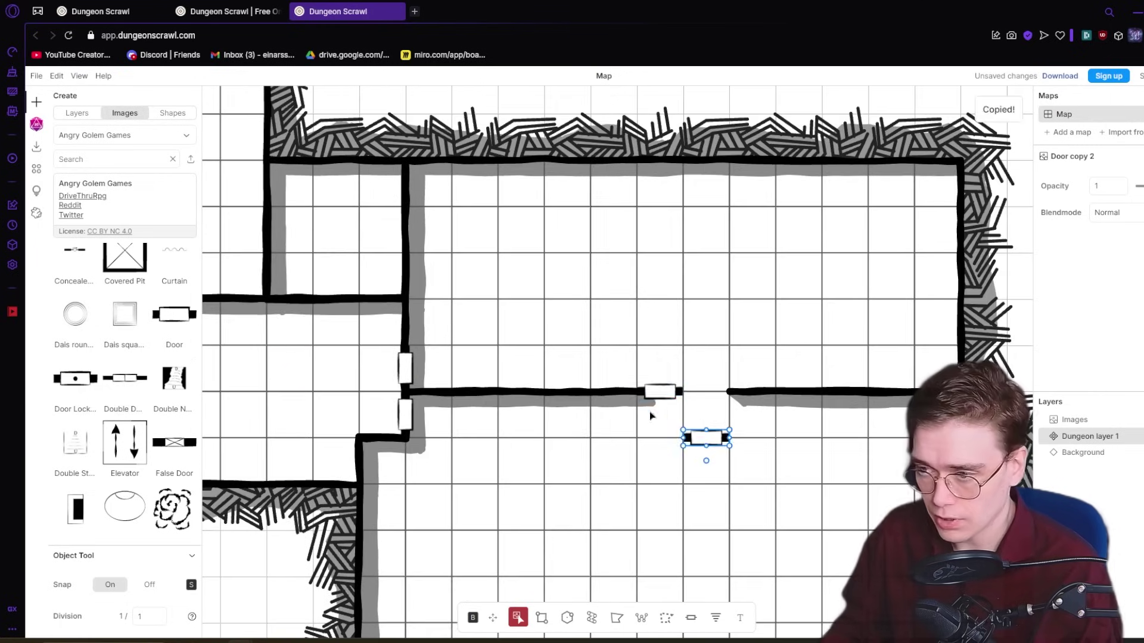
drag(707, 435, 408, 255)
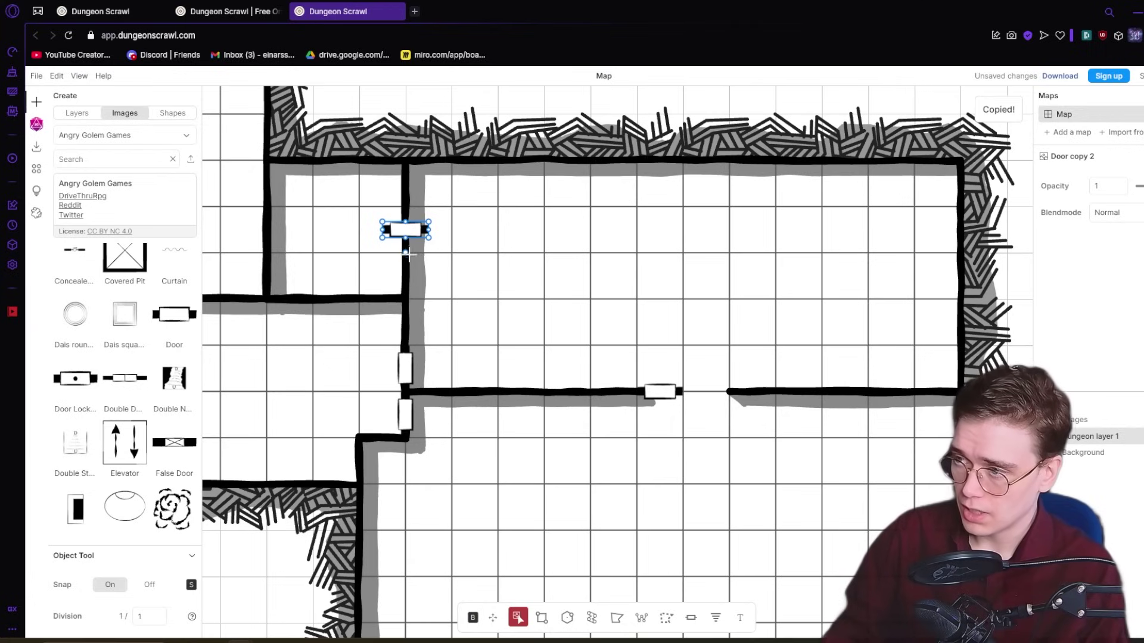
key(ctrl+c)
key(ctrl+v)
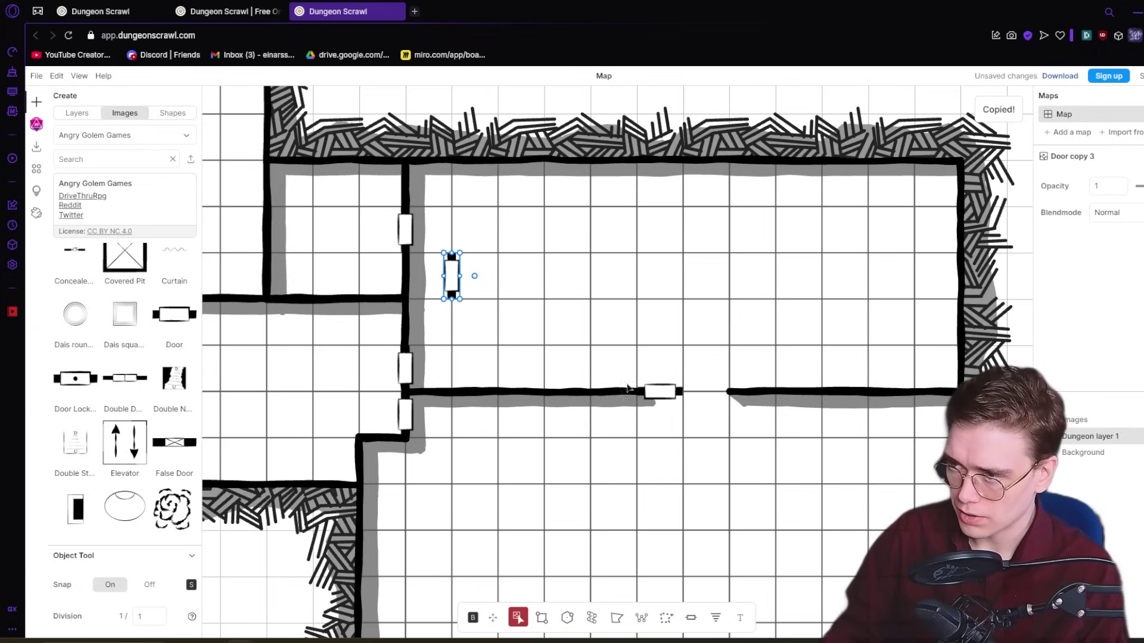
key(ctrl+z)
key(ctrl+z)
Copy doors into both upper side walls of the central room, near the spiral stairs
drag(287, 307, 773, 382)
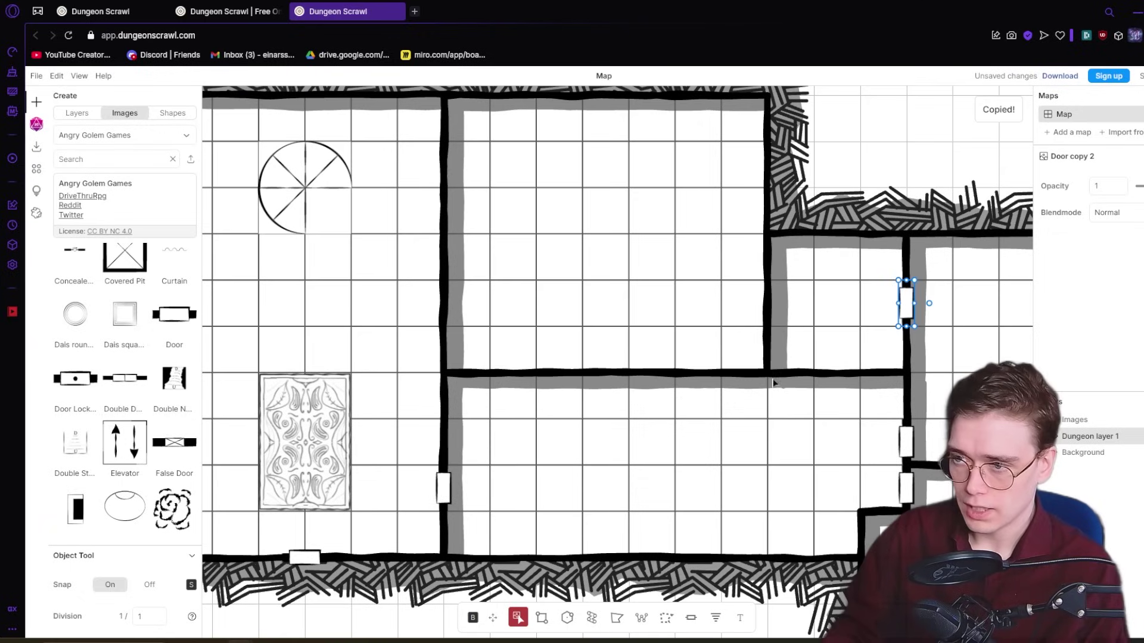
drag(395, 342, 443, 310)
key(ctrl+c)
key(ctrl+v)
drag(325, 369, 748, 388)
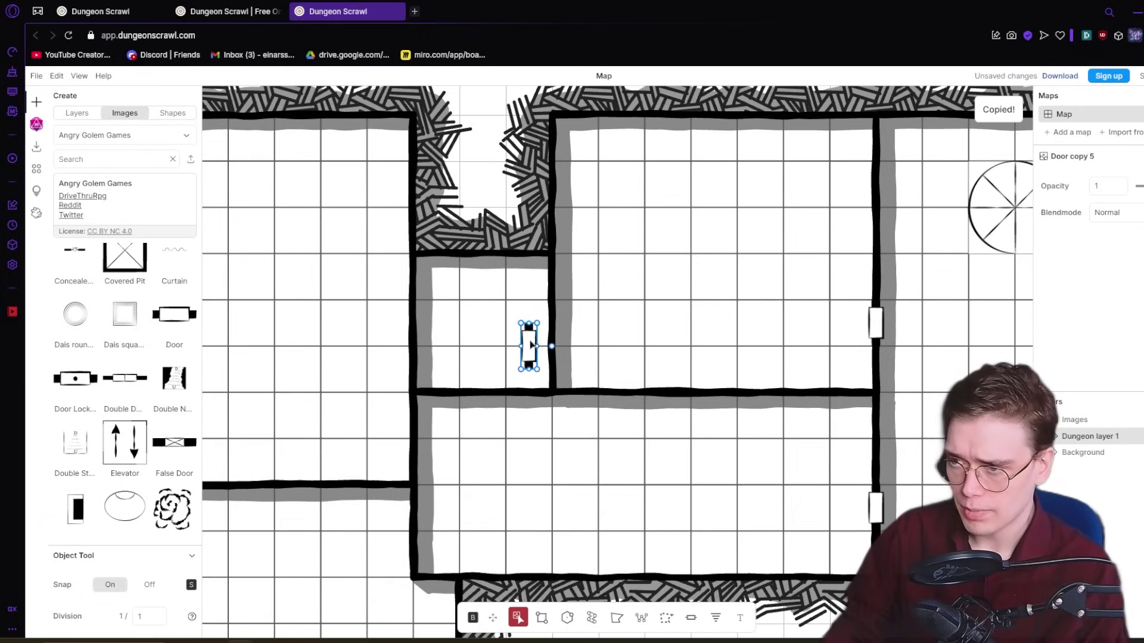
Copy doors into the wall separating the small and narrow west rooms from the west hall area
drag(530, 345, 417, 324)
scroll(548, 350, down, 2)
drag(553, 347, 667, 308)
key(ctrl+v)
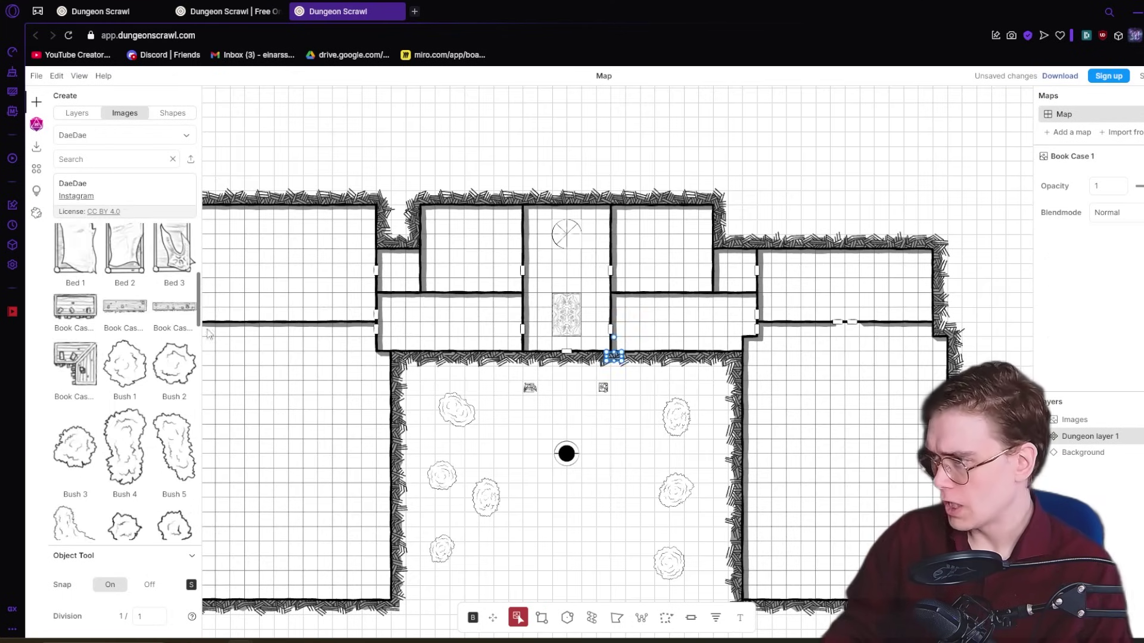
Set two groups of three Book Case 1 images along the upper wall of the room above the east hall
drag(826, 344, 641, 367)
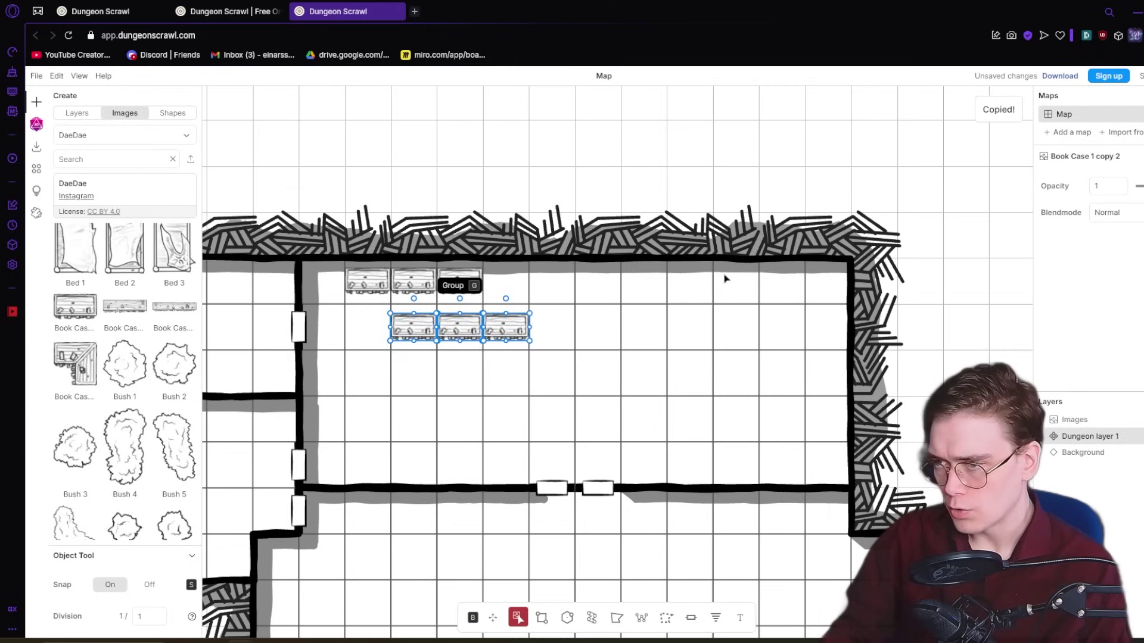
drag(460, 330, 739, 279)
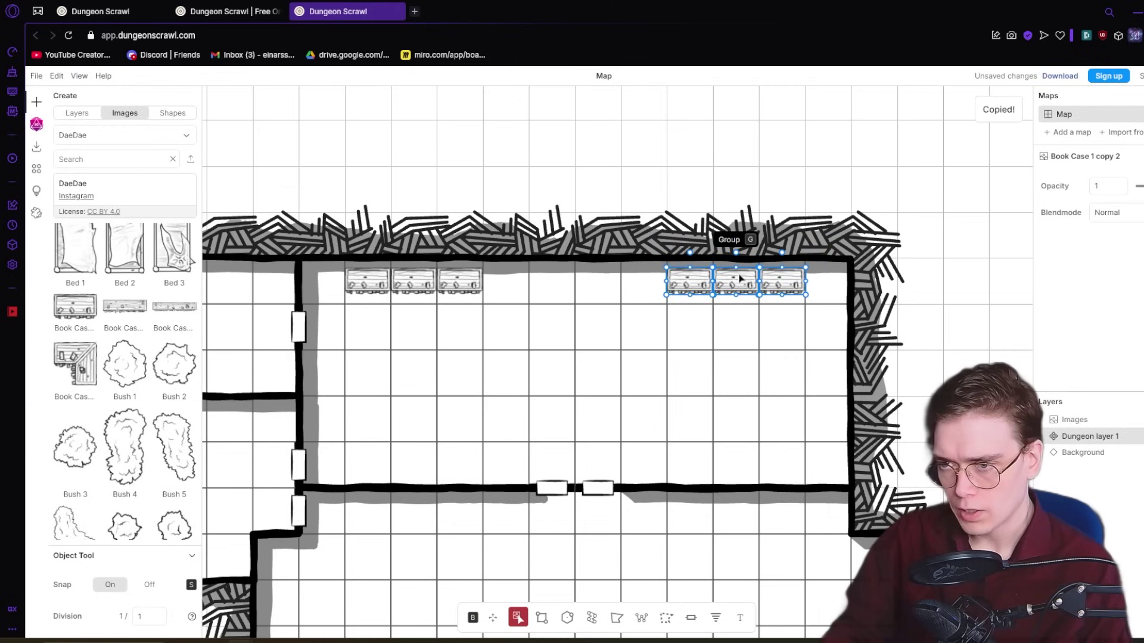
scroll(640, 435, down, 1)
Duplicate both upper groups of three Book Case 1 images, flip the copies and line them along the room's lower wall
key(ctrl+v)
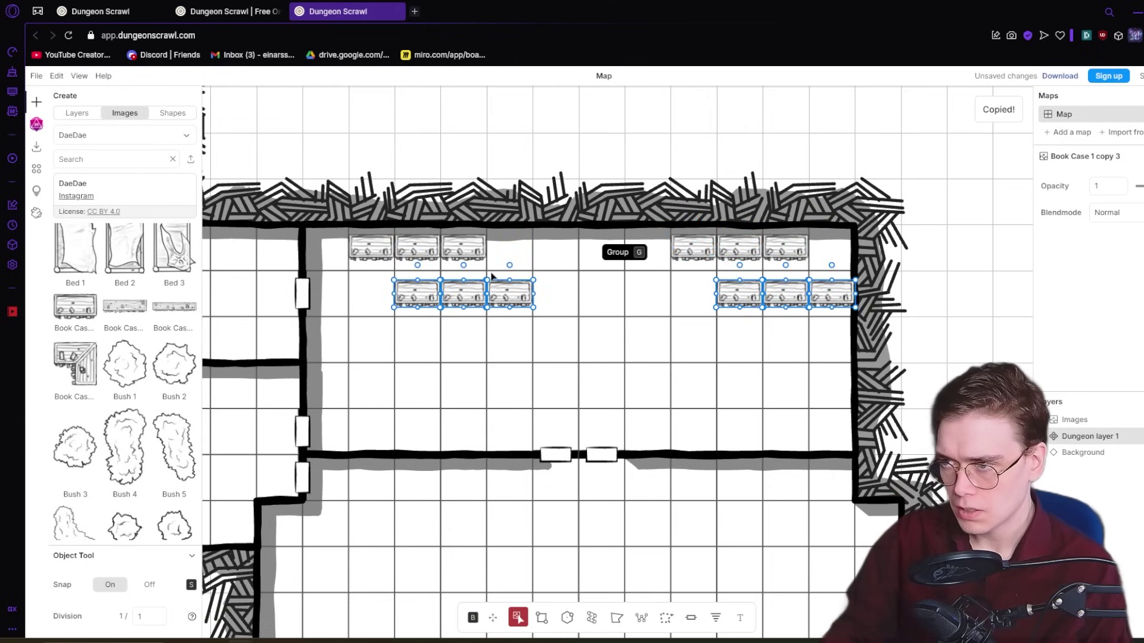
drag(444, 372, 464, 322)
drag(417, 265, 434, 394)
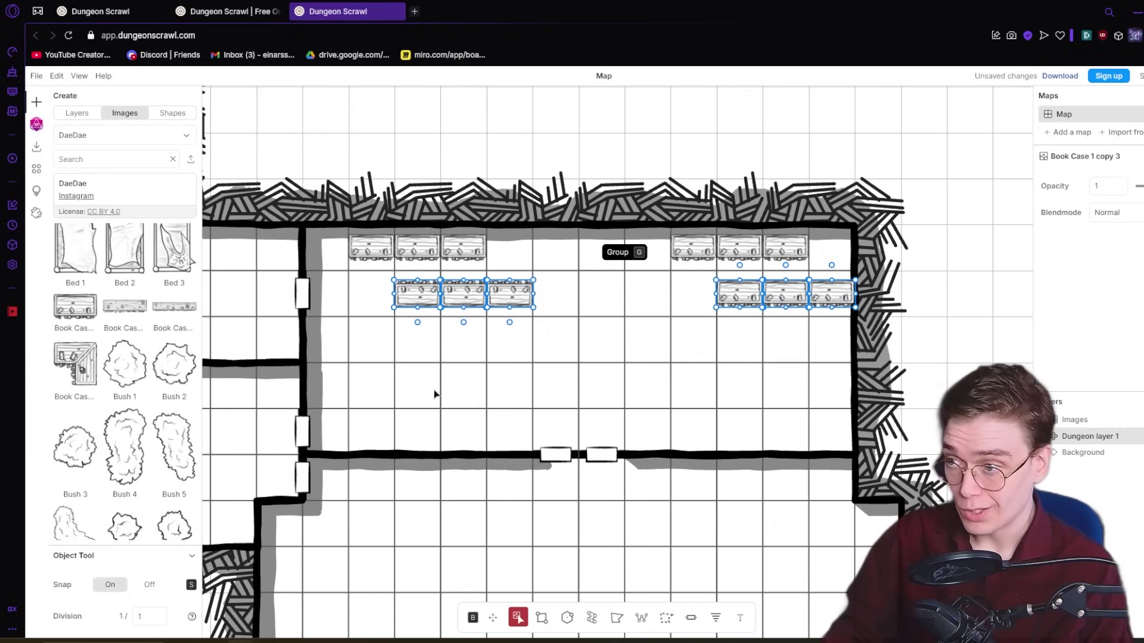
drag(739, 266, 740, 403)
drag(785, 265, 785, 370)
drag(831, 265, 824, 370)
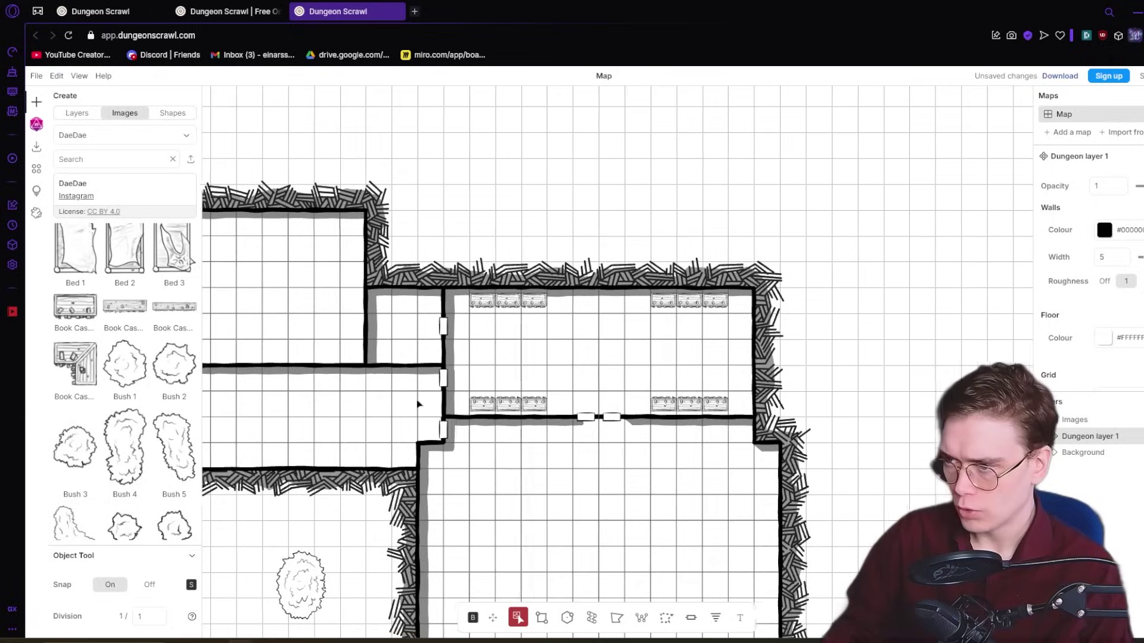
Replace two Book Case 1 images in each lower-wall group with one wide Book Case 2 image
drag(419, 403, 671, 409)
scroll(671, 409, down, 2)
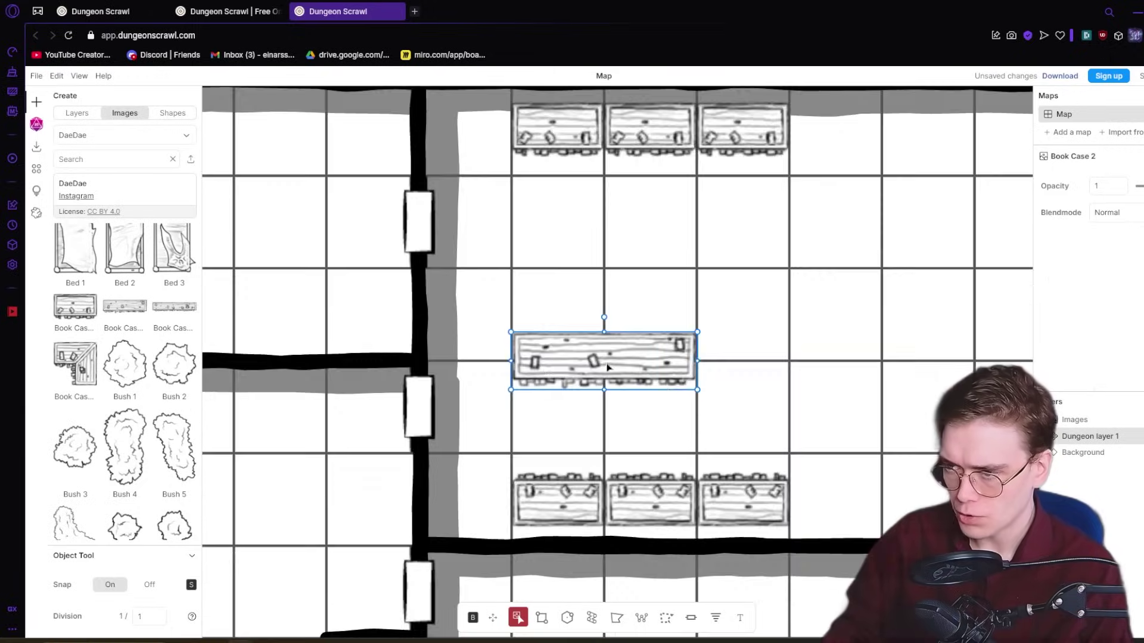
drag(608, 368, 890, 489)
click(569, 466)
key(Delete)
click(480, 468)
key(Delete)
click(526, 335)
scroll(655, 345, right, 5)
click(563, 417)
scroll(543, 395, down, 6)
drag(513, 395, 609, 376)
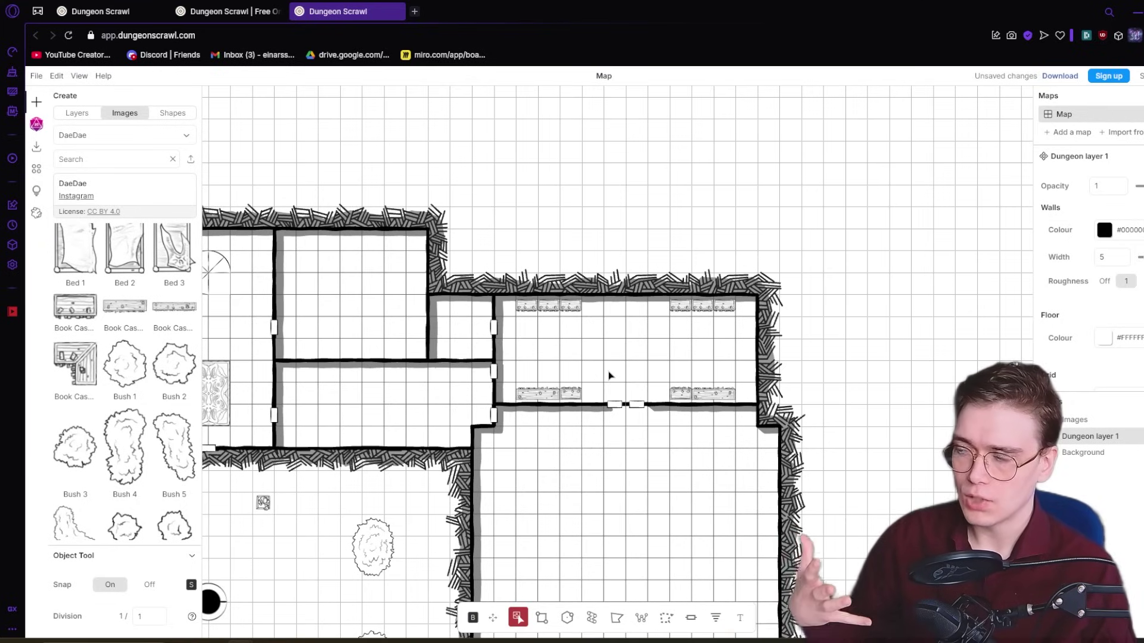
Place a Book Case 4 corner image in the upper east corner of the bookcase room
scroll(86, 419, up, 1)
drag(87, 419, 614, 359)
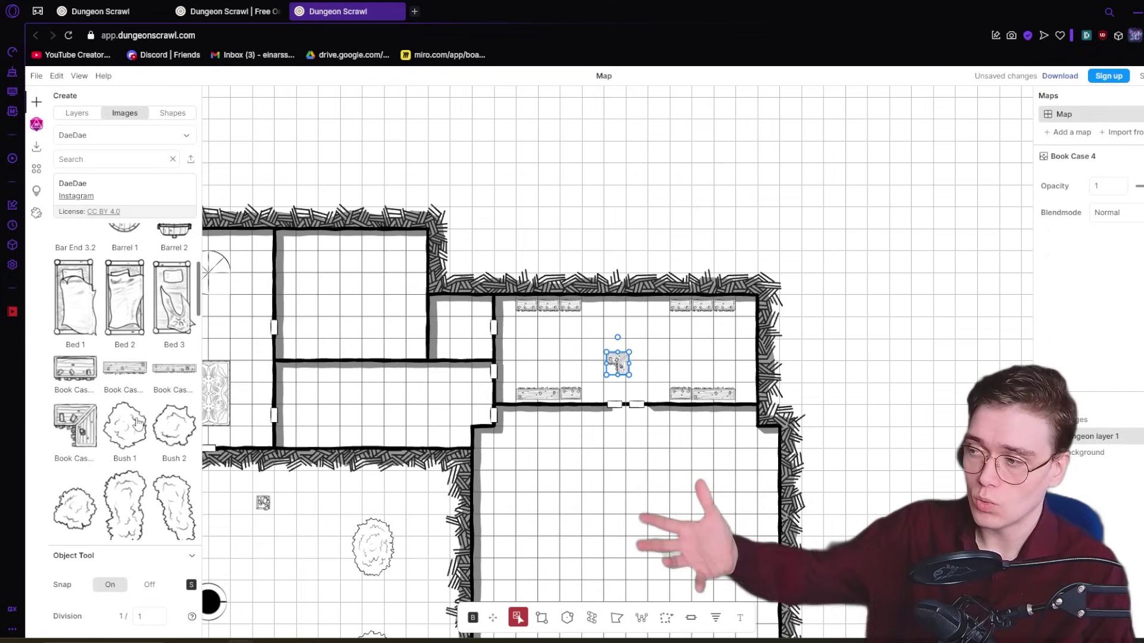
drag(742, 325, 748, 307)
scroll(748, 306, up, 5)
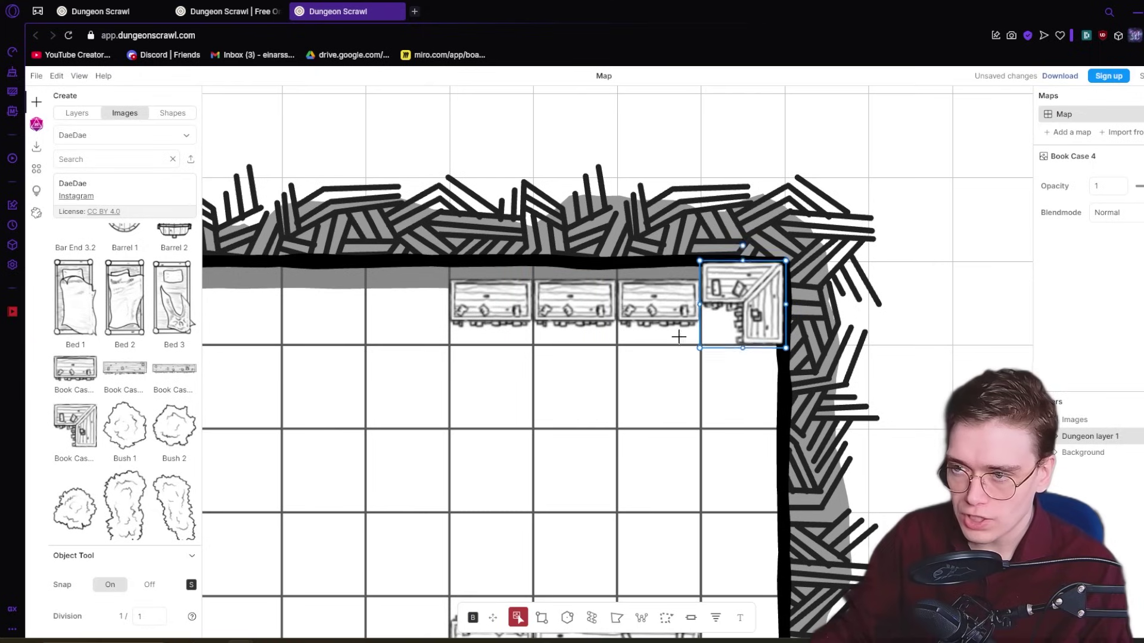
Turn snapping off and move the three upper bookcases flush against the wall beside the corner bookcase
click(658, 311)
shift+click(583, 313)
shift+click(499, 315)
drag(568, 296, 564, 275)
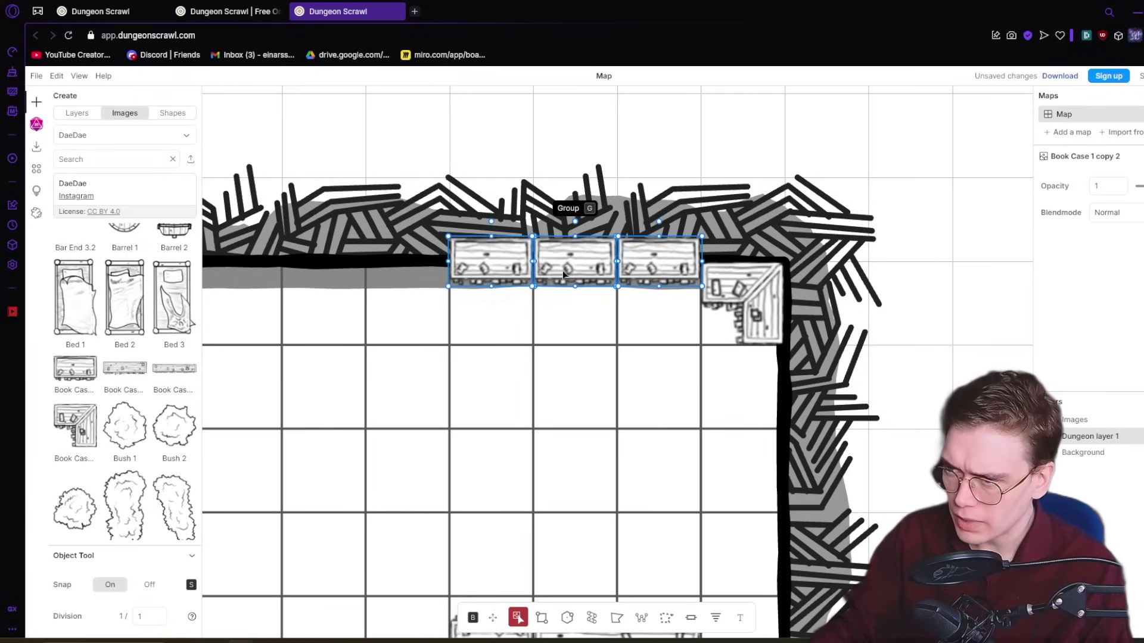
key(alt)
click(148, 589)
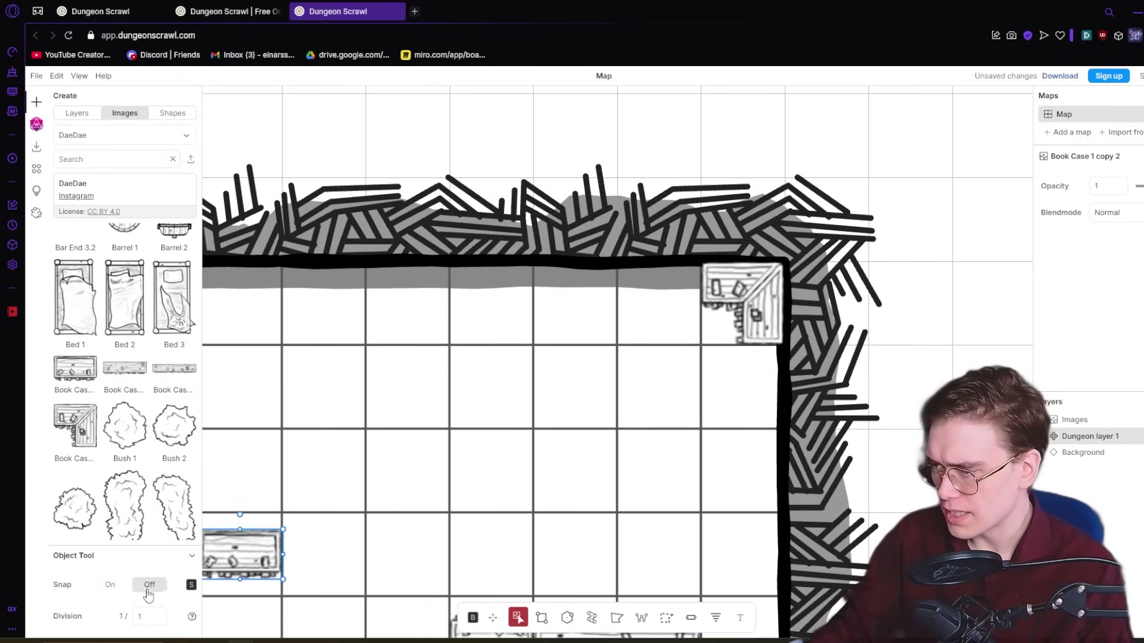
drag(226, 563, 666, 291)
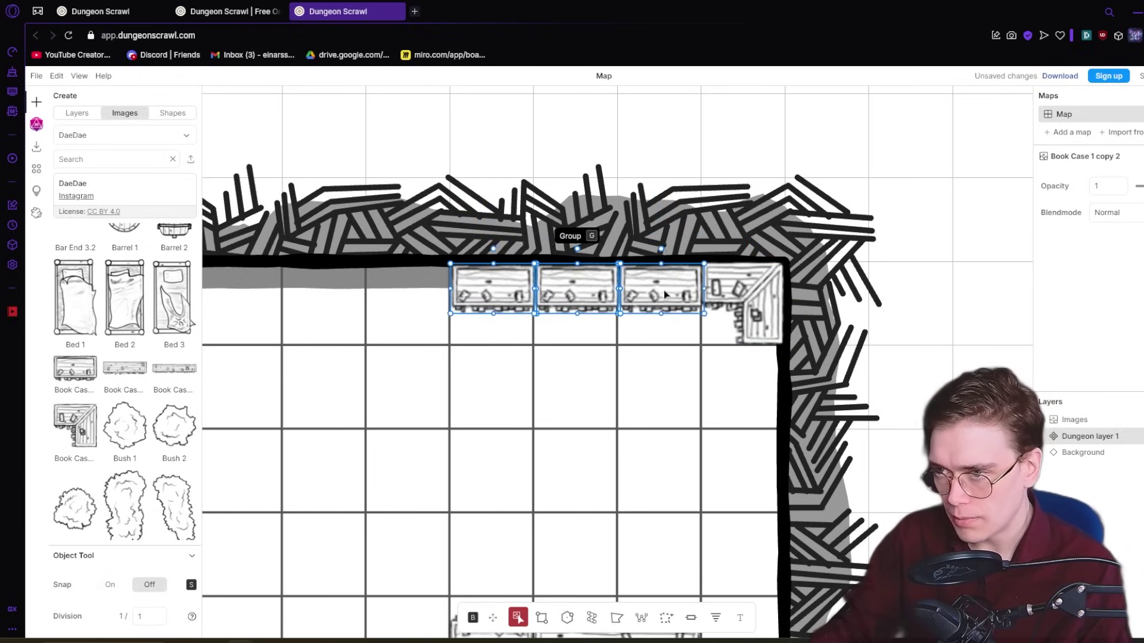
Copy the Book Case 4 corner image, rotate it and fit it into the room's lower east corner beside Book Case 2
scroll(664, 304, left, 3)
click(777, 278)
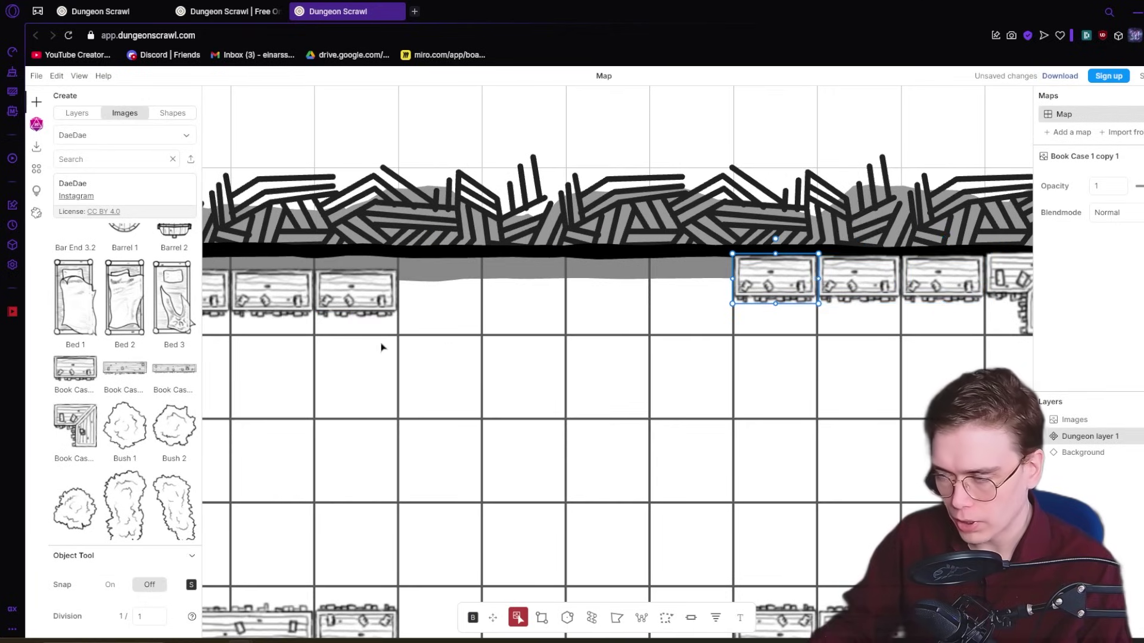
drag(381, 348, 636, 351)
click(577, 305)
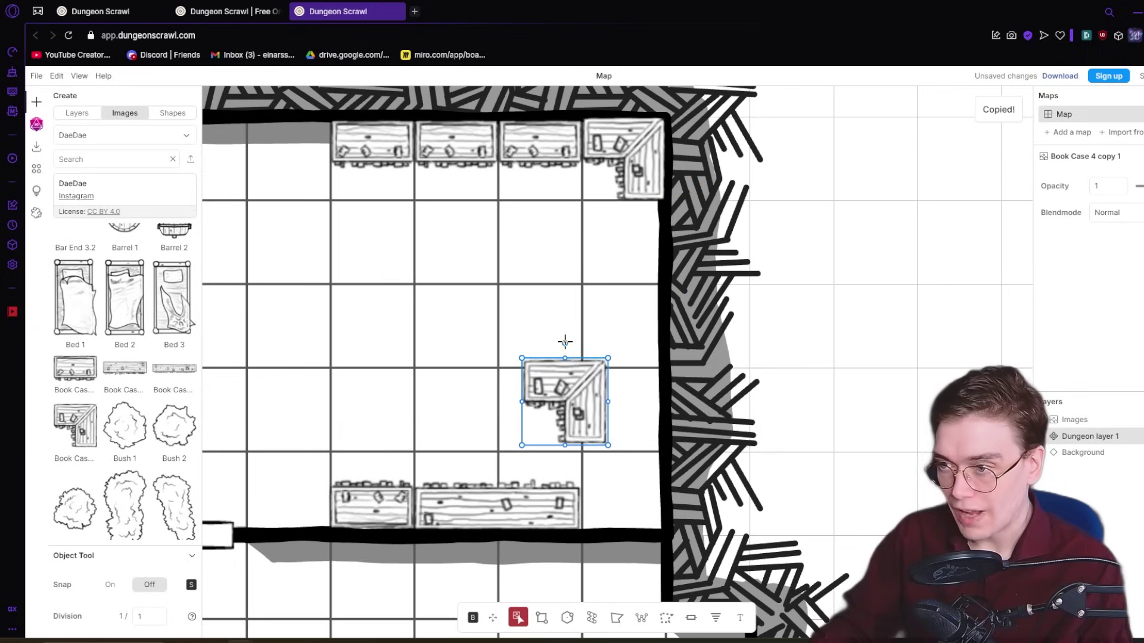
drag(564, 341, 713, 403)
drag(559, 418, 614, 505)
click(453, 406)
scroll(471, 407, down, 3)
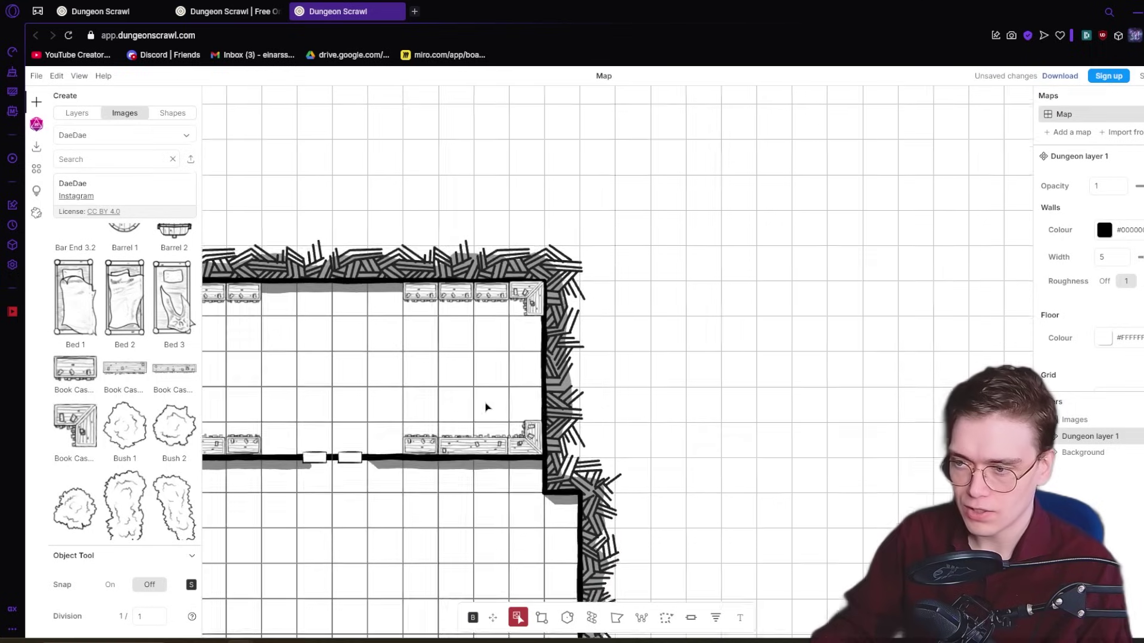
Add a Chair 1 image from the library to the bookcase room
scroll(462, 419, up, 2)
click(425, 468)
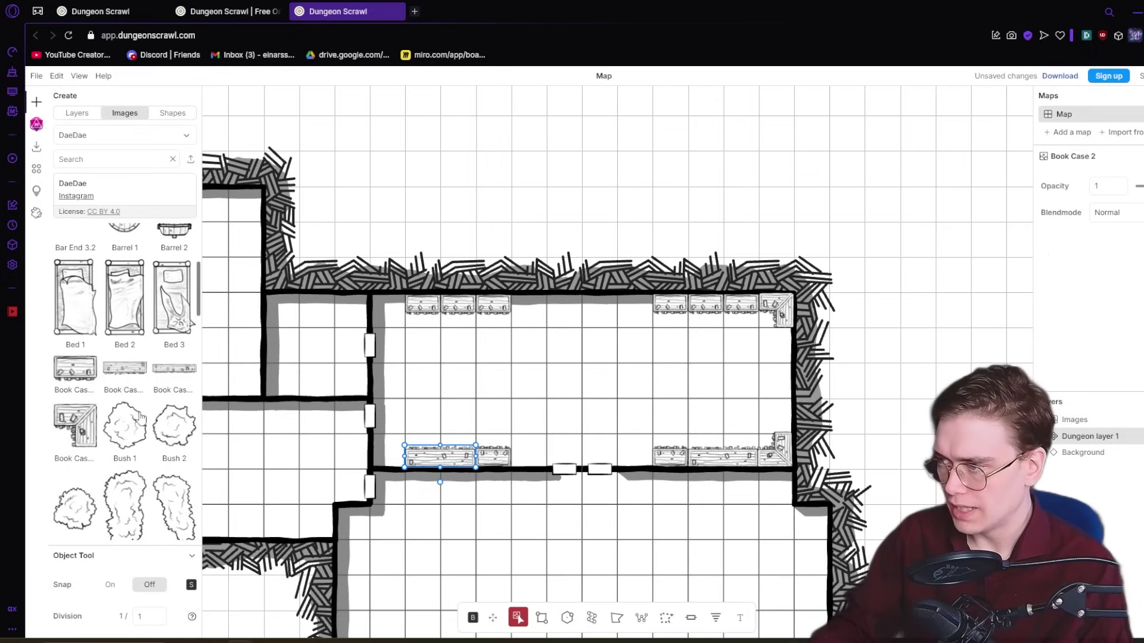
scroll(173, 385, down, 5)
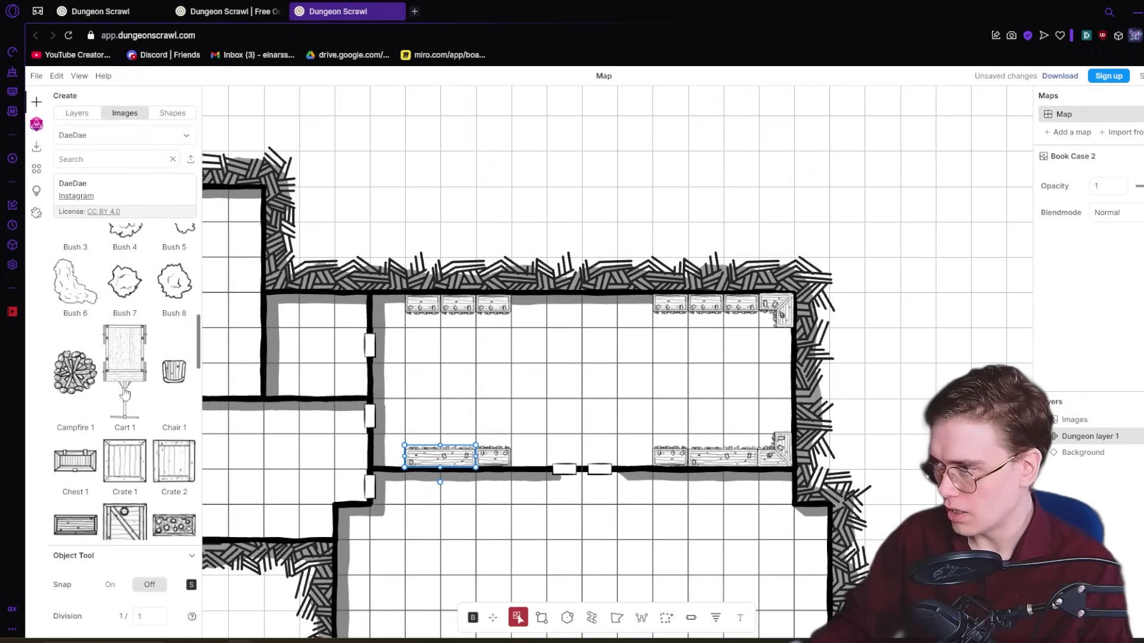
drag(616, 362, 378, 411)
scroll(412, 411, down, 3)
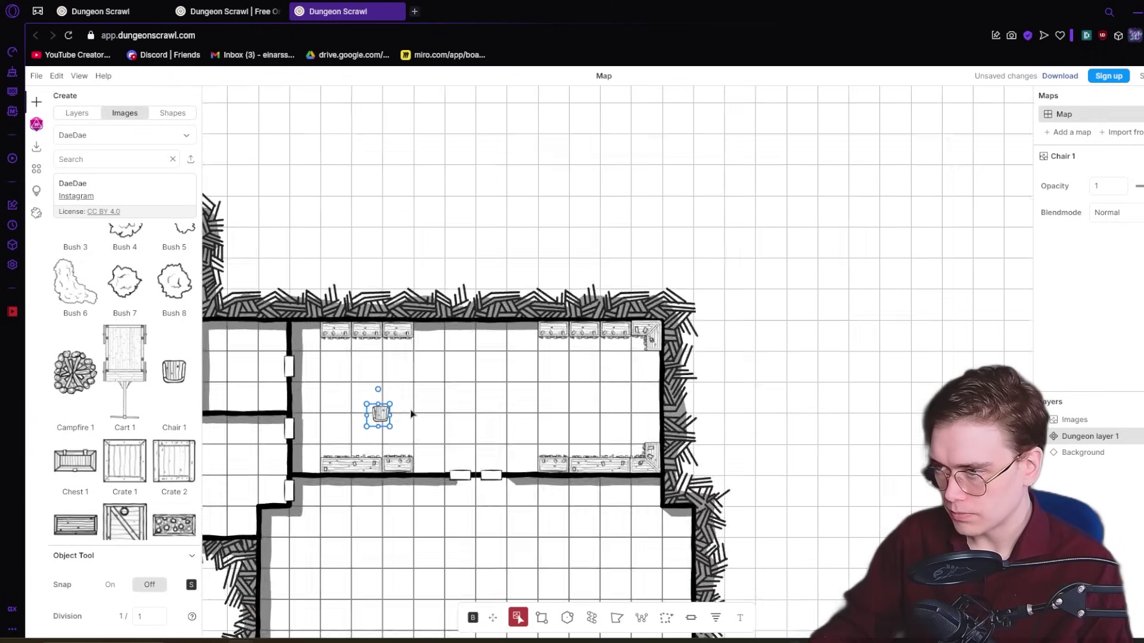
mouse_move(619, 388)
mouse_down()
mouse_move(296, 337)
mouse_move(623, 375)
mouse_up()
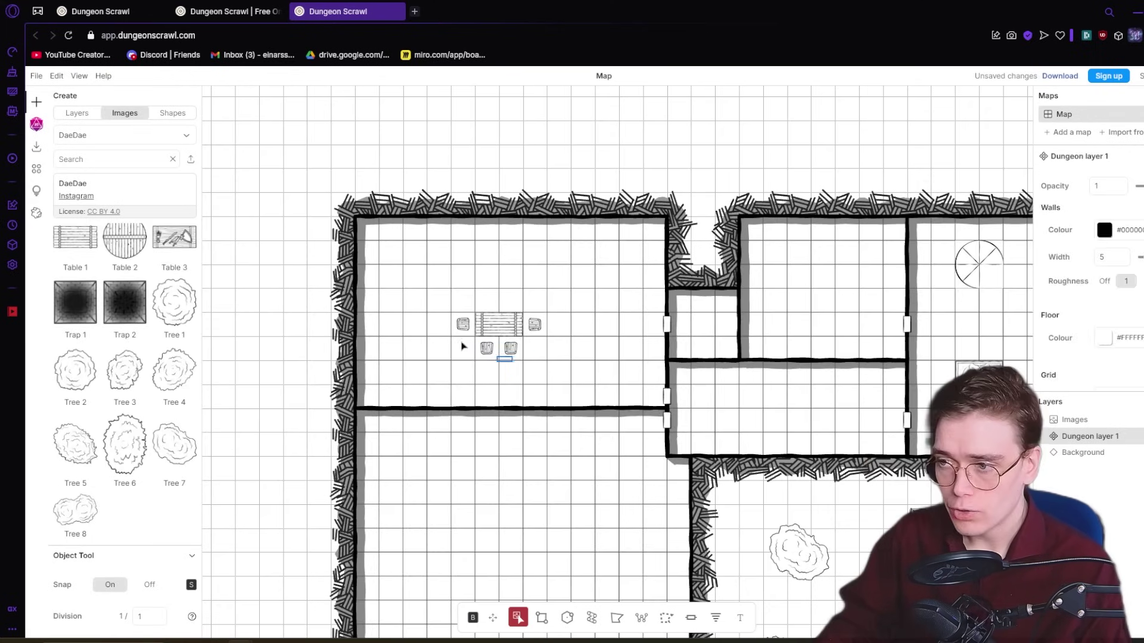
Copy the two chairs below the table to its upper side and move the dining set into the room west of the stairs
key(ctrl+c)
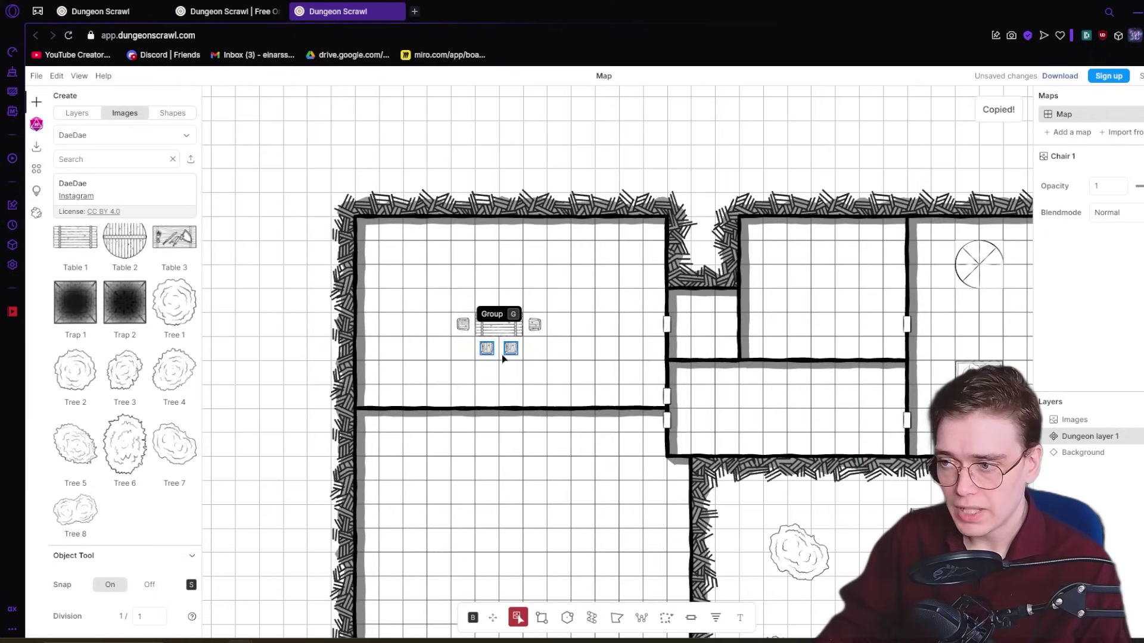
key(ctrl+v)
drag(506, 370, 481, 301)
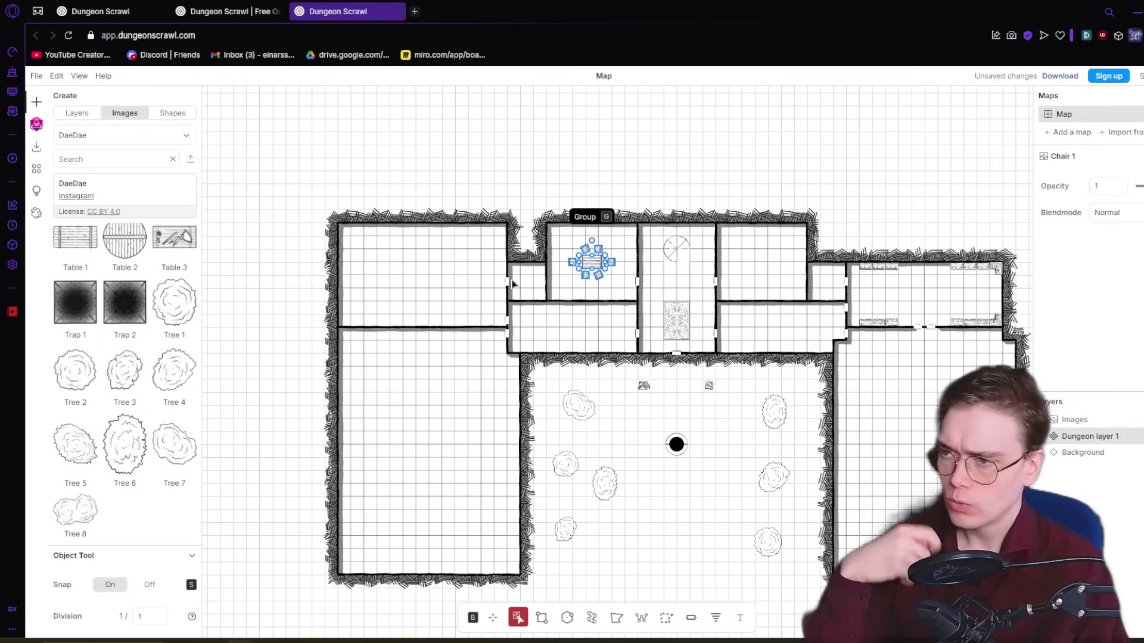
Clear the doors from the west hall wall and place one between the small west room and the dining room
scroll(506, 291, up, 5)
click(506, 291)
click(609, 290)
scroll(507, 358, down, 4)
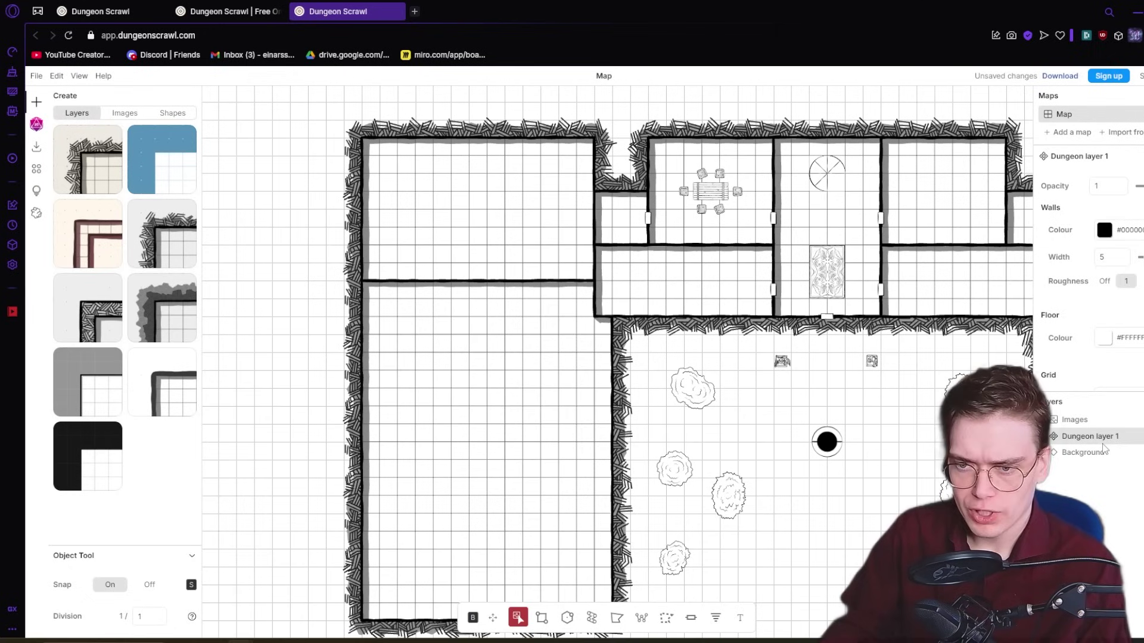
click(723, 192)
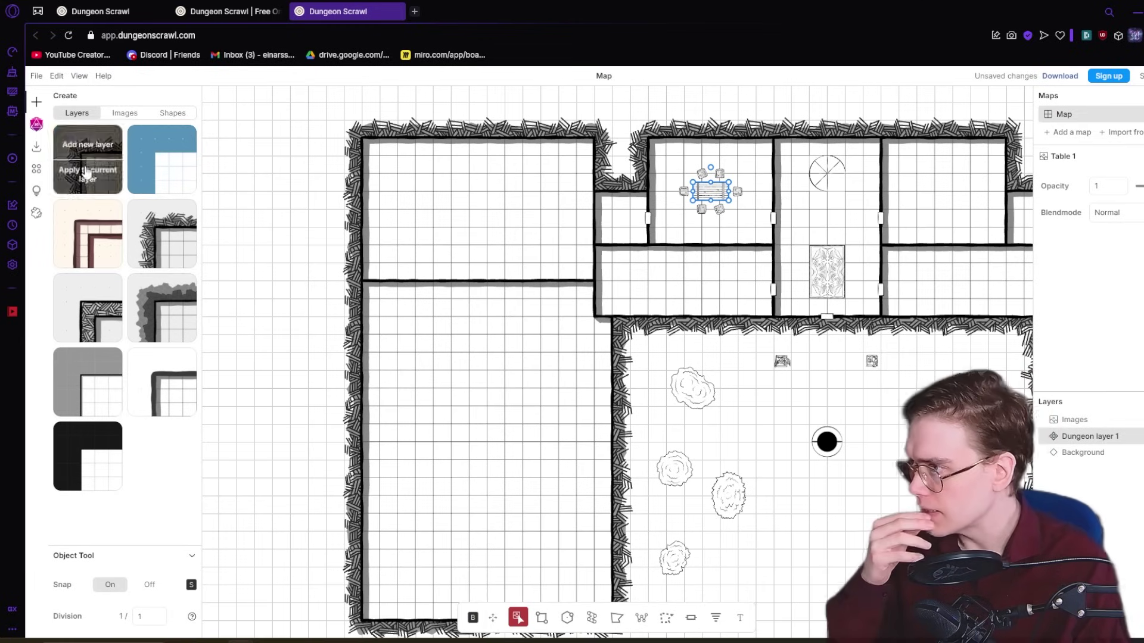
Erase the west hall and the large room above it with the Rectangle tool
key(r)
scroll(597, 560, down, 3)
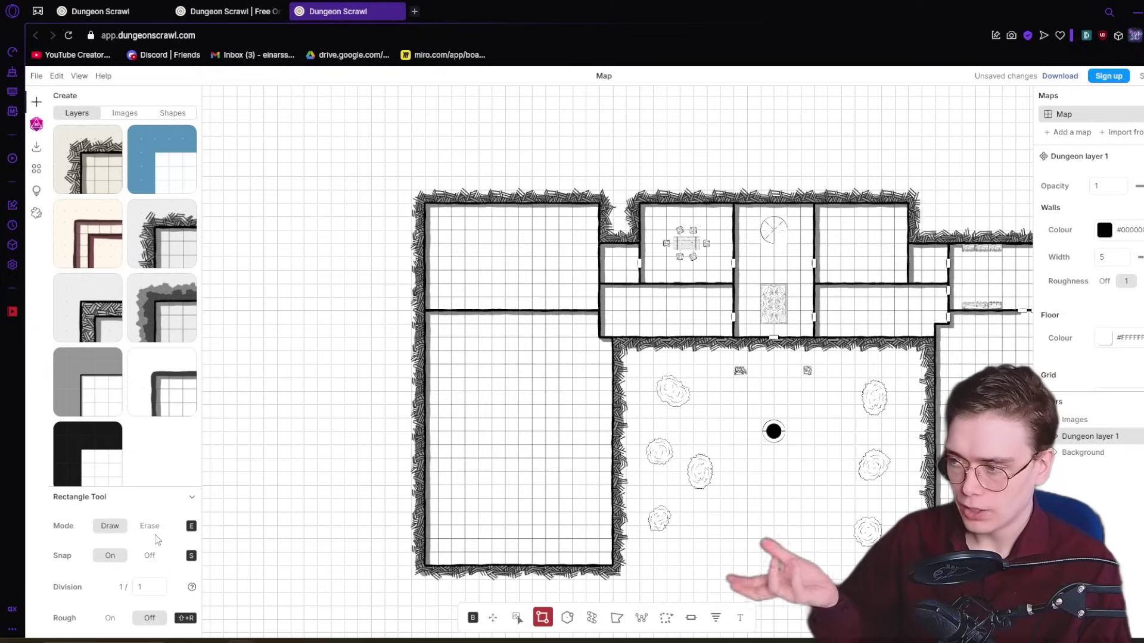
click(151, 527)
drag(374, 180, 598, 580)
mouse_move(621, 586)
mouse_down()
mouse_move(576, 463)
mouse_move(577, 341)
mouse_up()
drag(661, 385, 612, 381)
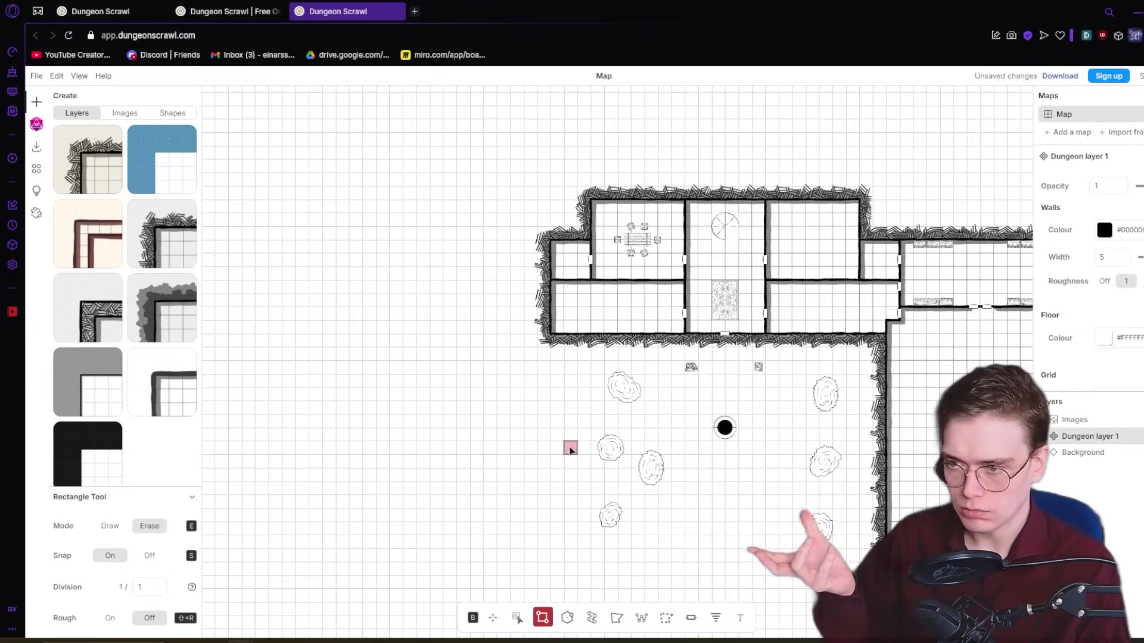
drag(570, 448, 531, 445)
drag(527, 388, 394, 352)
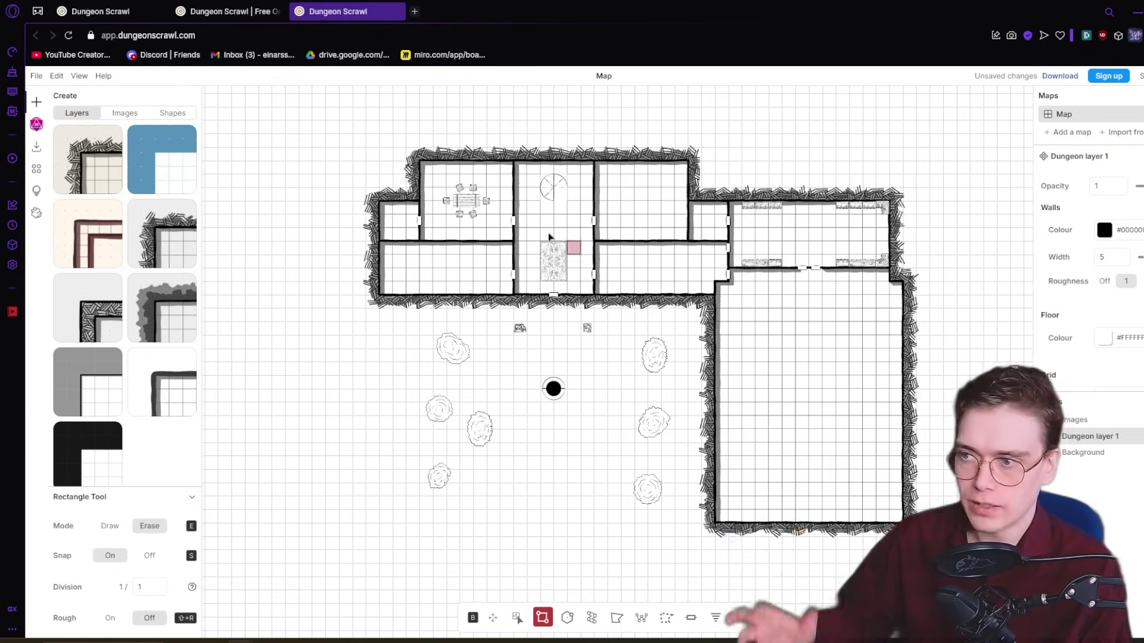
Stand Book Case 3 upright against the dining room's east wall and add Barrel 1 and a tilted Barrel 2 to the small west room
scroll(453, 185, up, 5)
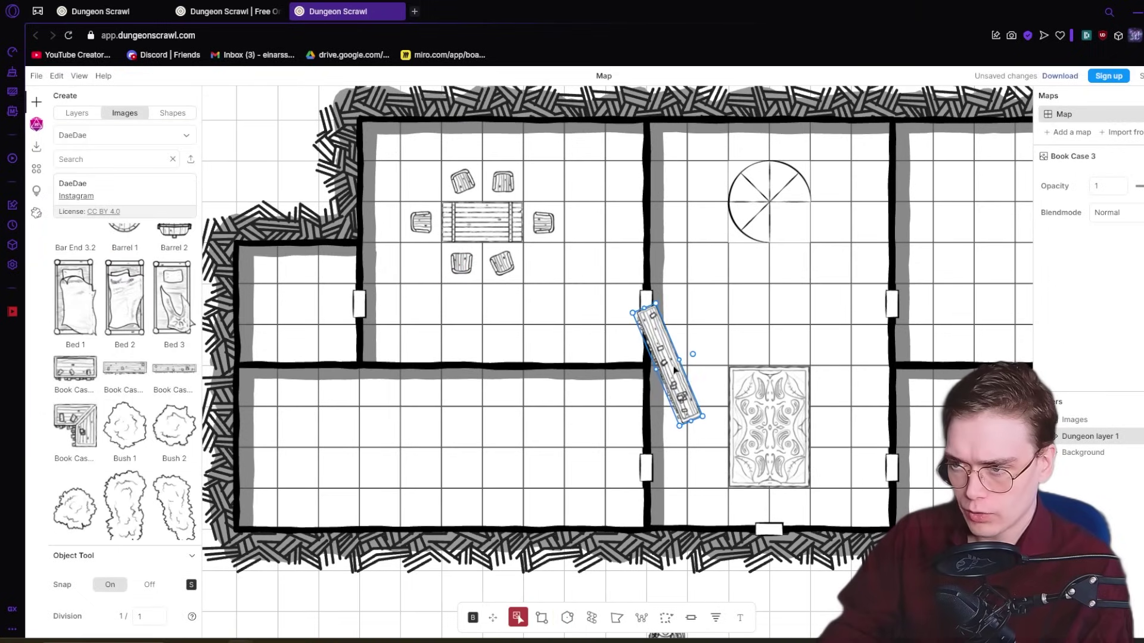
drag(672, 415, 634, 177)
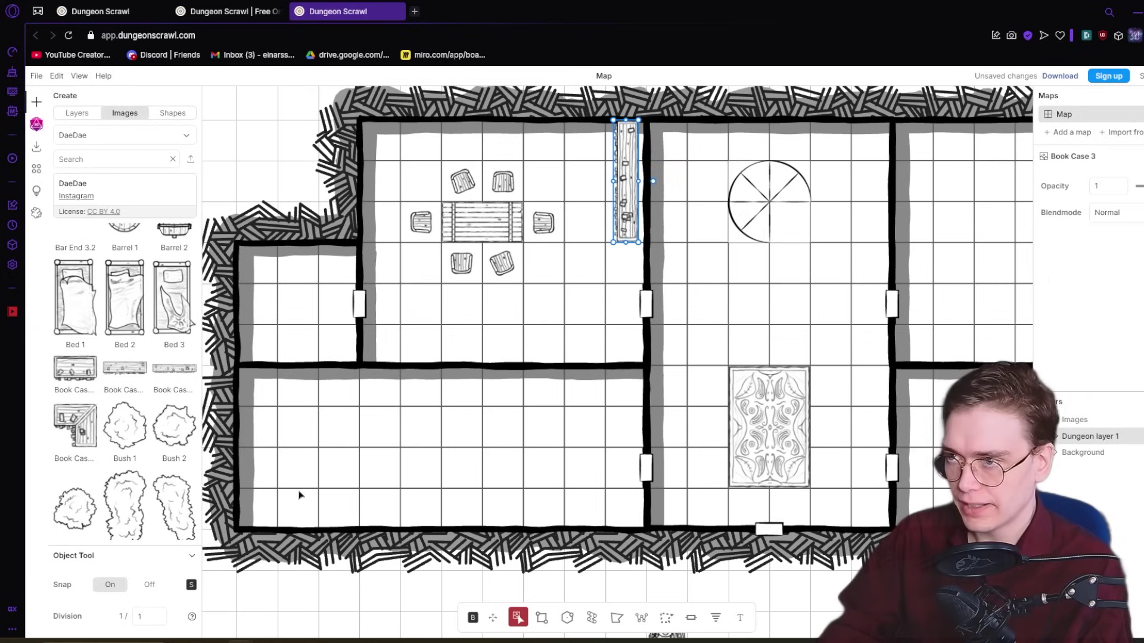
click(146, 587)
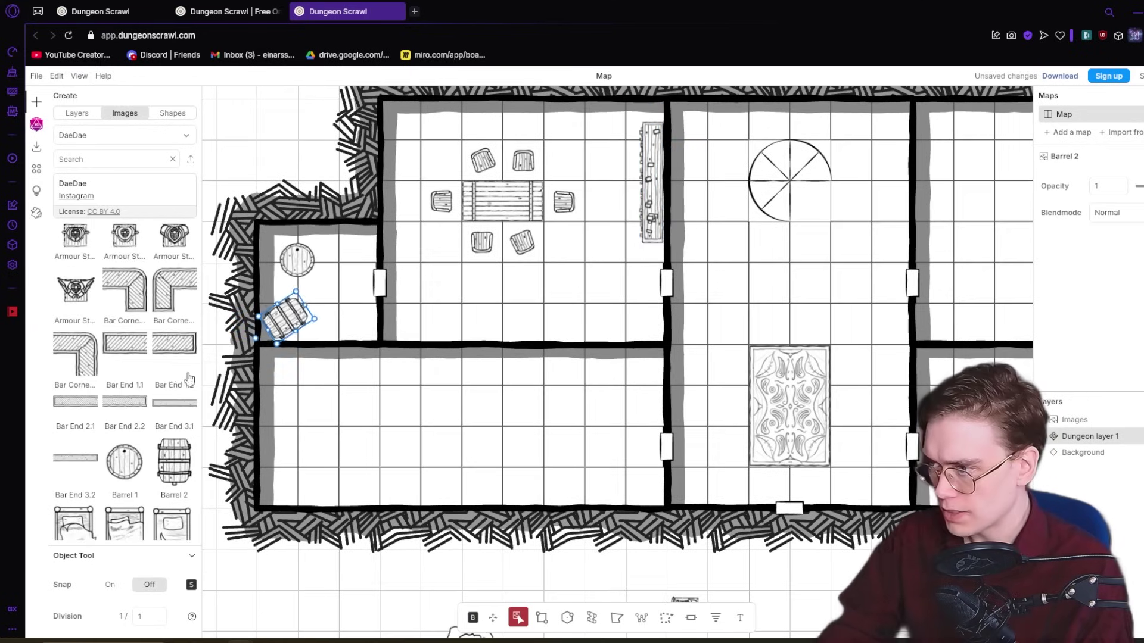
click(370, 473)
drag(465, 447, 459, 444)
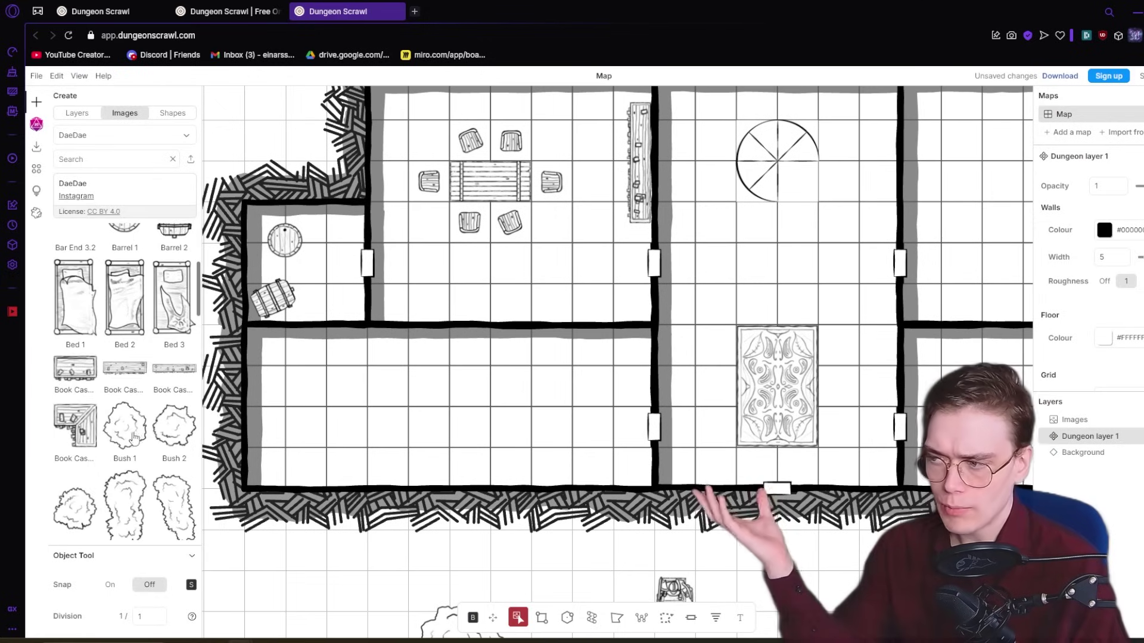
Place Rack 1 and Rack 4 along the upper wall of the room east of the stairs, and Rack 2 upright on the central room's east wall
scroll(134, 421, down, 4)
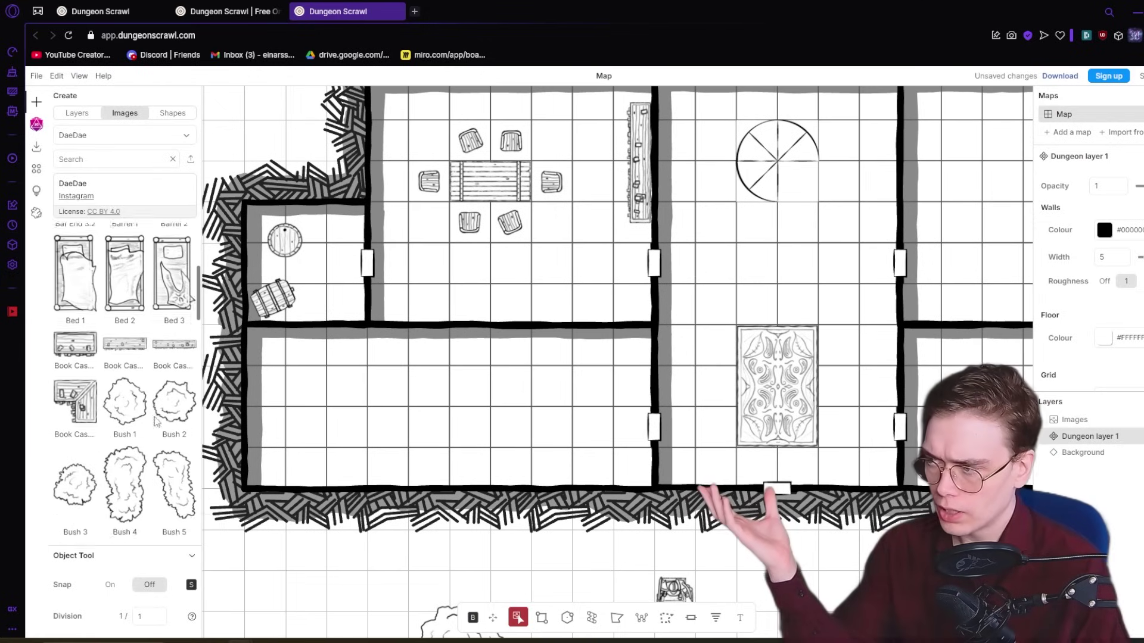
scroll(136, 424, down, 5)
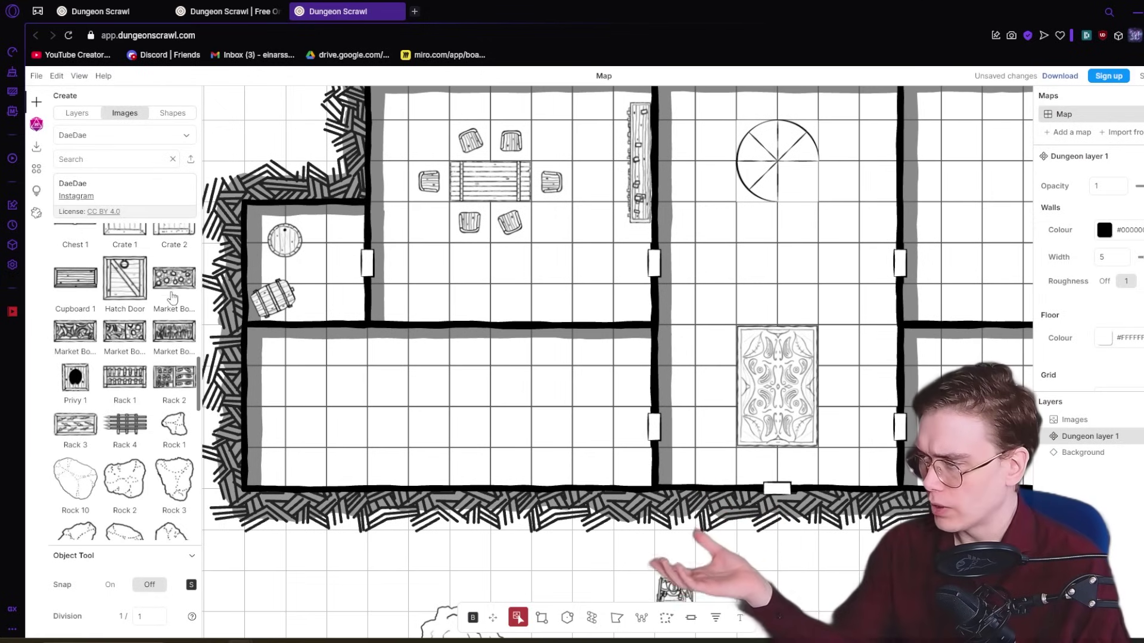
drag(494, 403, 467, 404)
drag(744, 369, 362, 367)
drag(125, 382, 645, 140)
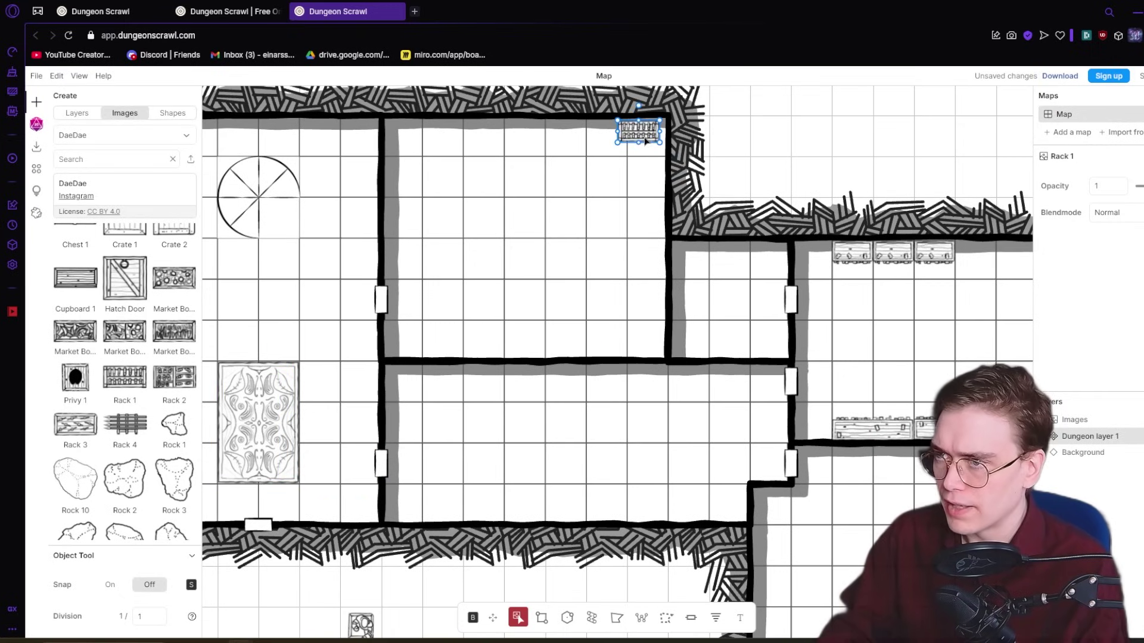
drag(182, 387, 348, 419)
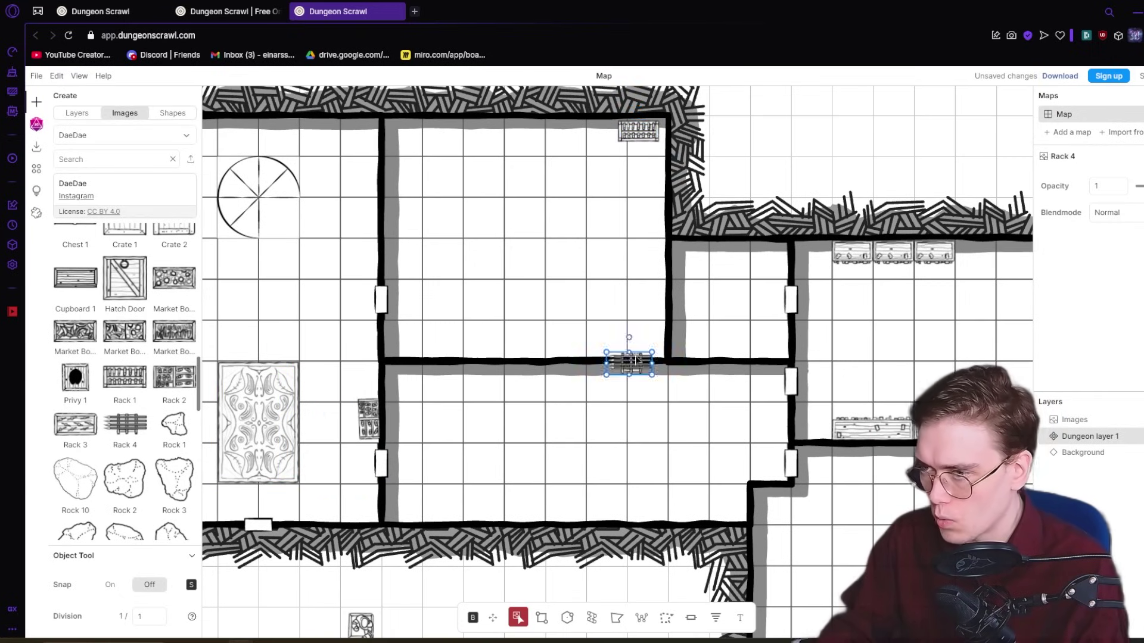
drag(628, 363, 570, 141)
Add a slightly rotated market image near the lower east corner of the room with the racks
scroll(148, 359, up, 1)
scroll(149, 365, up, 2)
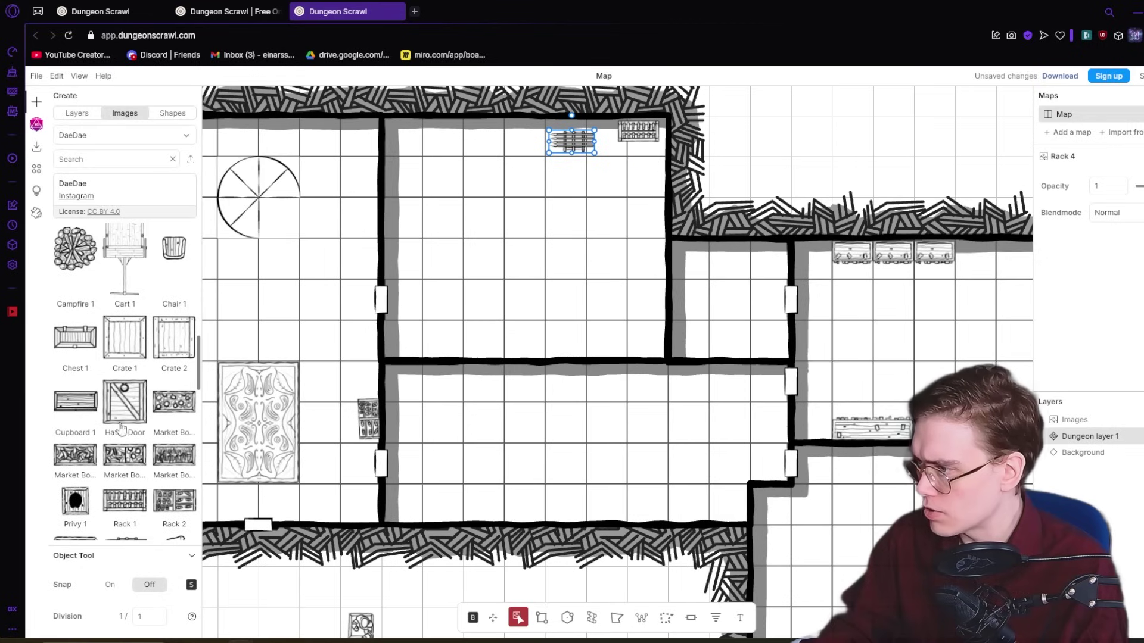
click(168, 402)
drag(629, 338, 638, 432)
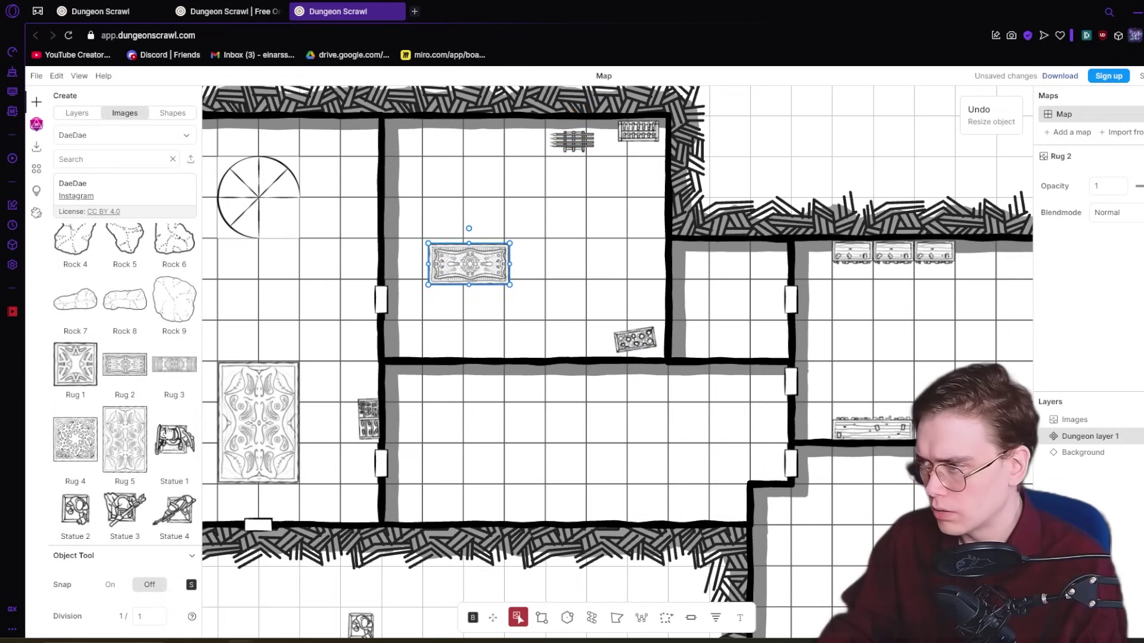
Undo the Rug 2 resize and add a Rug 5 image to the room with the racks
key(ctrl+z)
click(125, 440)
drag(609, 451, 495, 286)
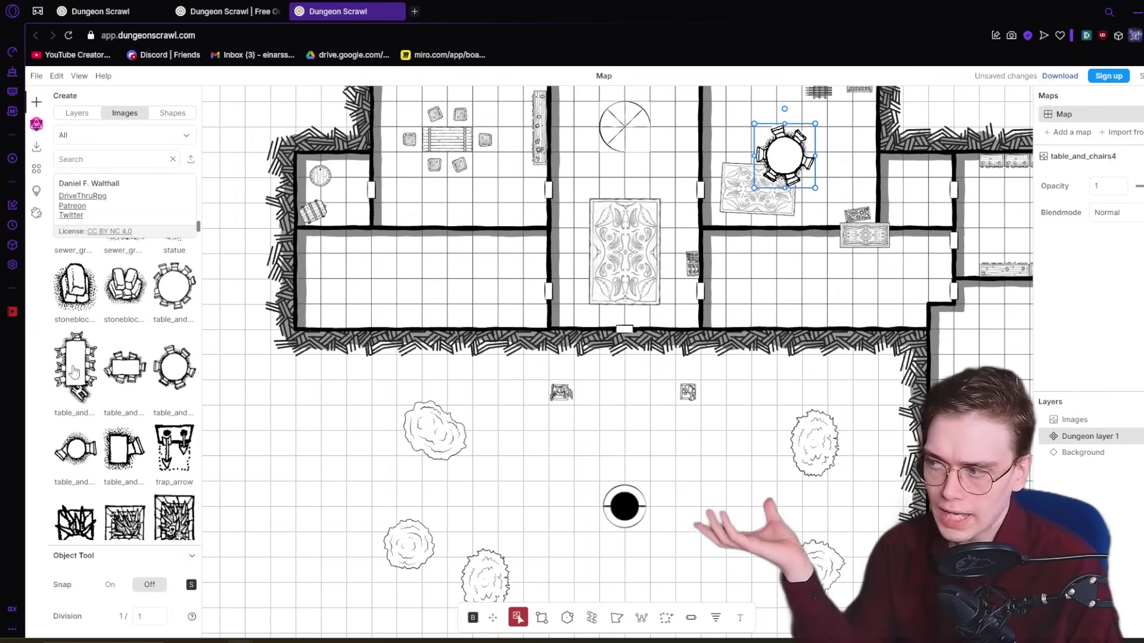
Add a table_and_chairs2 image to the building's southwest room, rotated so the long table lies roughly horizontal
drag(75, 366, 636, 404)
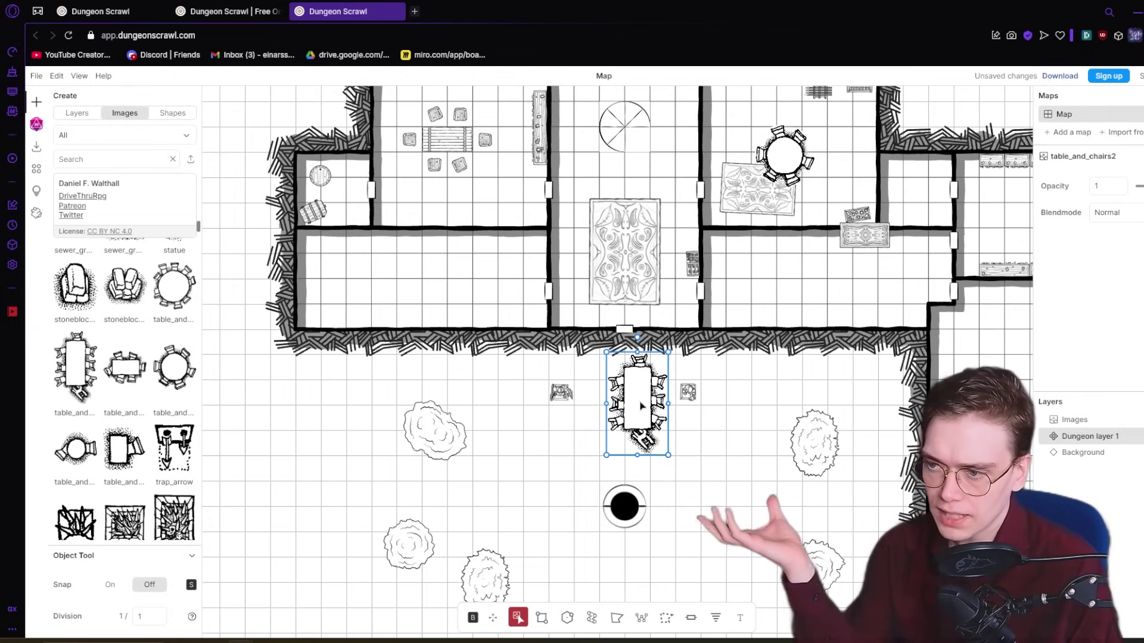
drag(697, 382, 698, 377)
drag(641, 403, 437, 281)
drag(500, 253, 501, 280)
drag(435, 274, 406, 274)
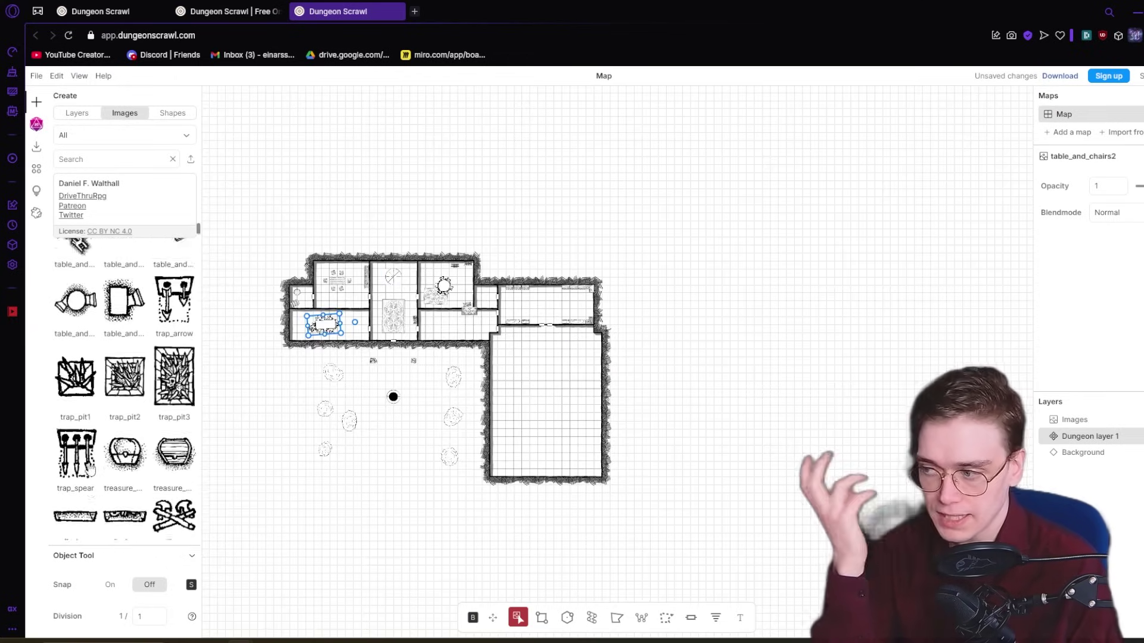
Add a Circle1×1 image to the large southeast hall as a pillar, undo its resize, and position it near the hall's lower west corner
scroll(107, 466, down, 8)
scroll(109, 470, down, 3)
drag(569, 263, 467, 247)
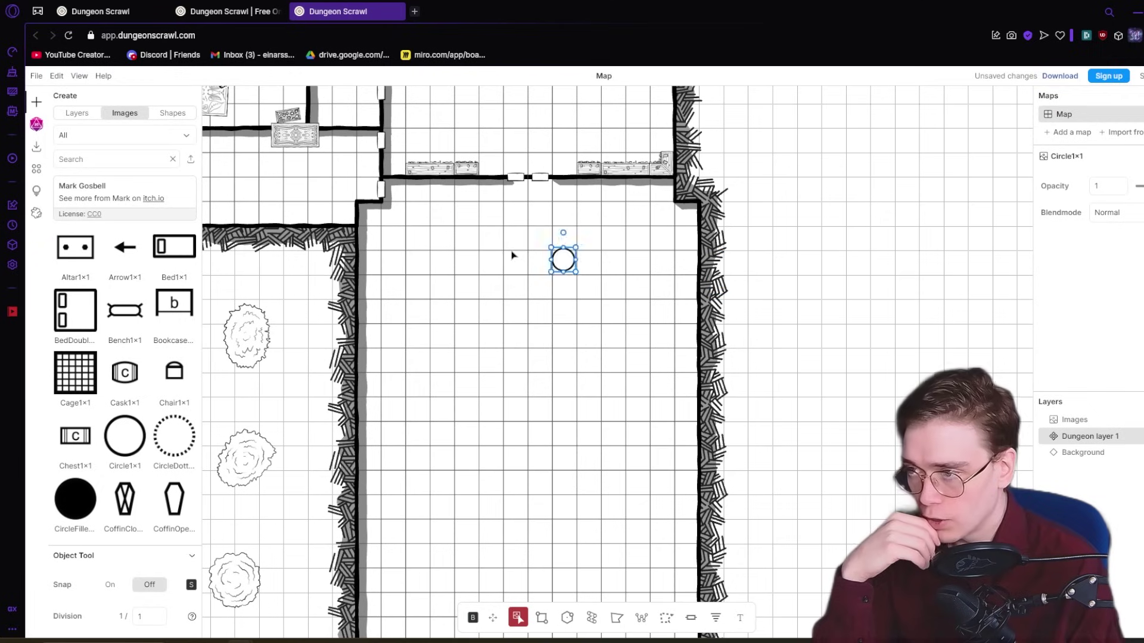
scroll(111, 328, up, 3)
scroll(119, 319, down, 5)
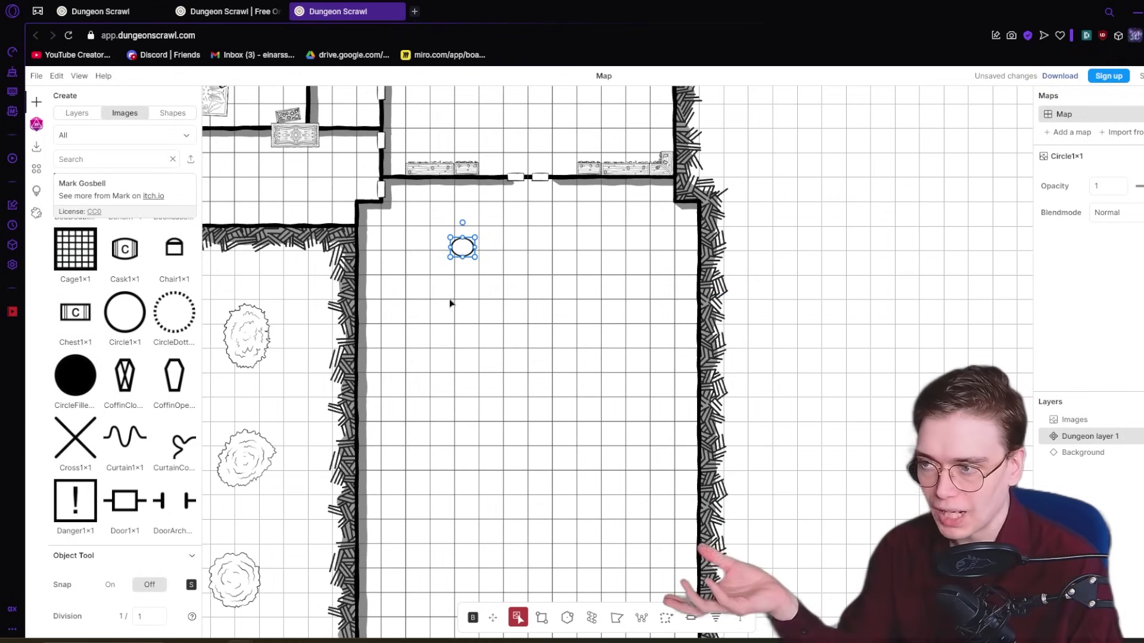
key(ctrl+z)
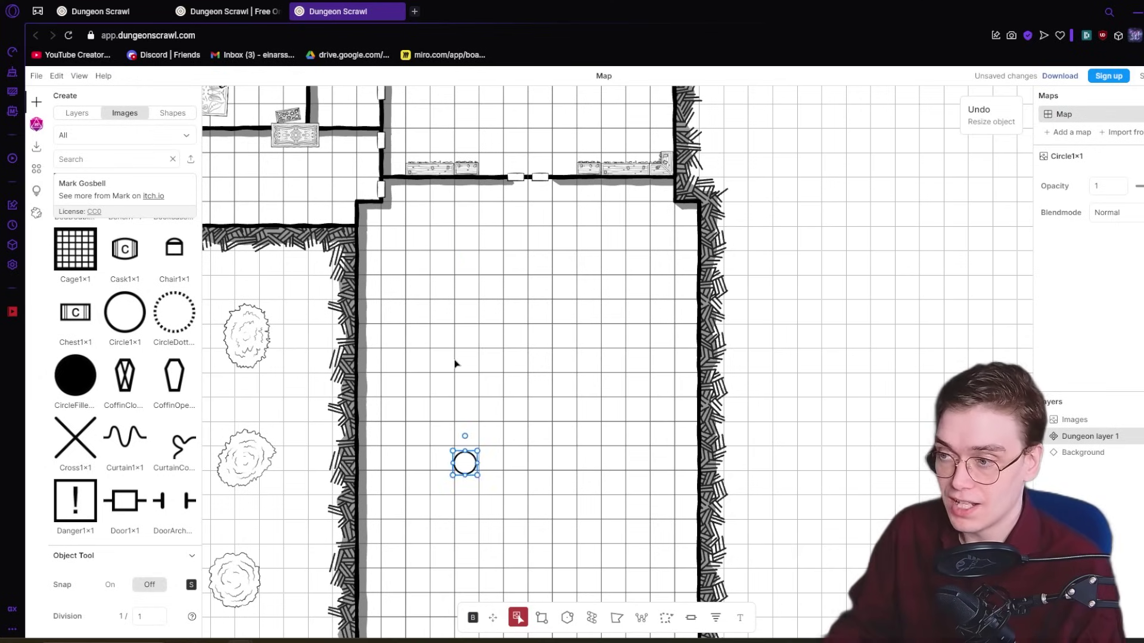
drag(458, 360, 455, 326)
drag(444, 479, 444, 454)
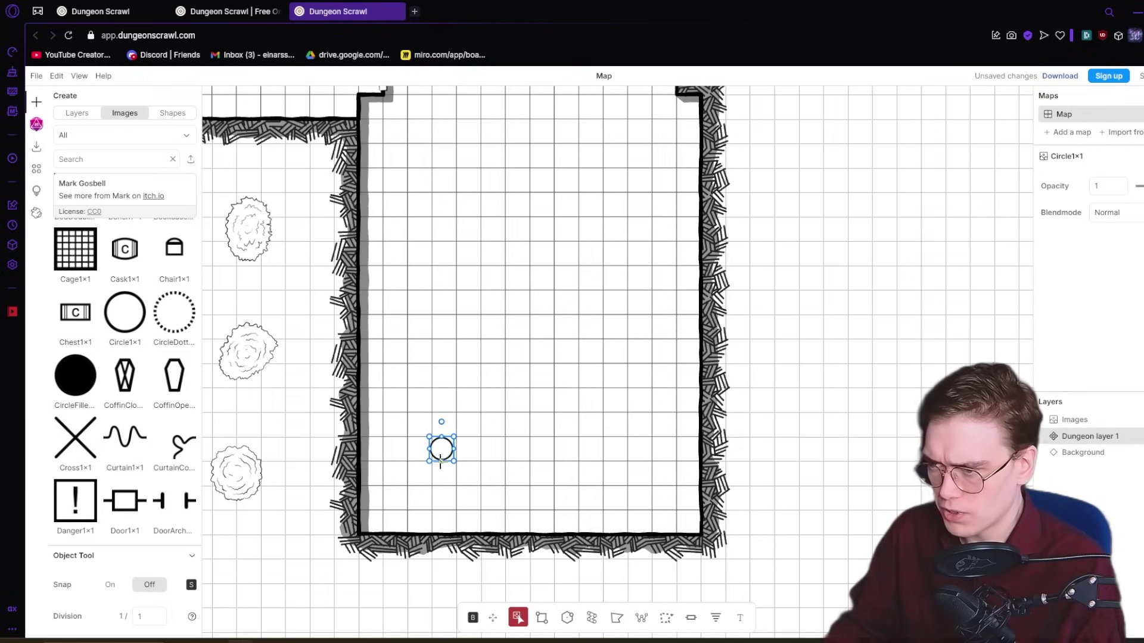
Turn snapping on, duplicate the circle to the hall's east side in the same row, and select both circles
key(ctrl+c)
key(ctrl+v)
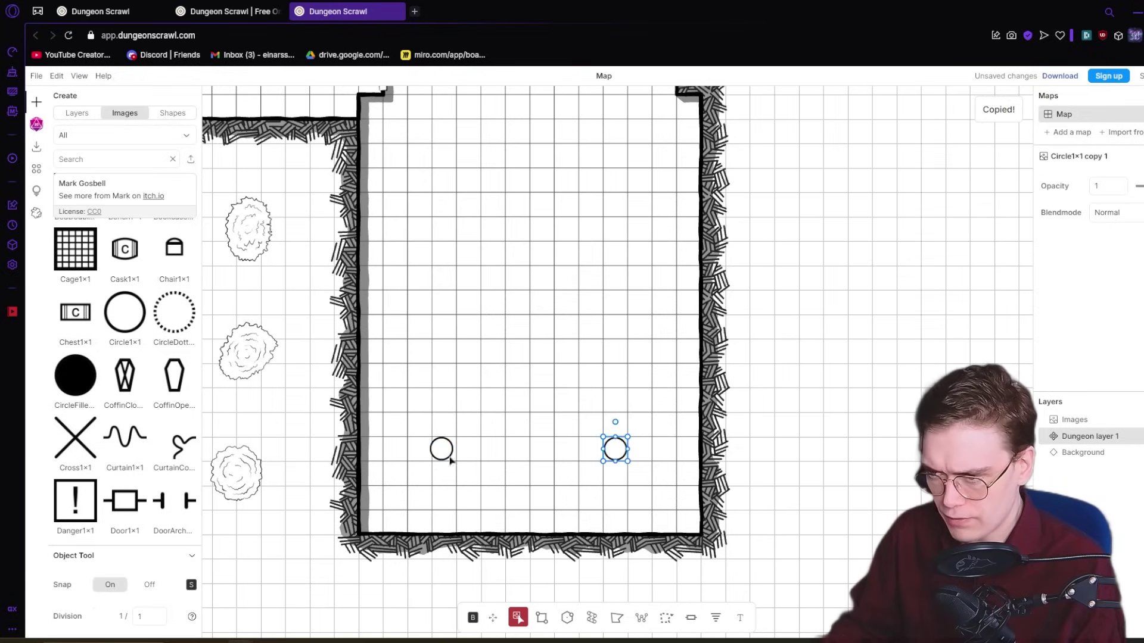
shift+click(616, 453)
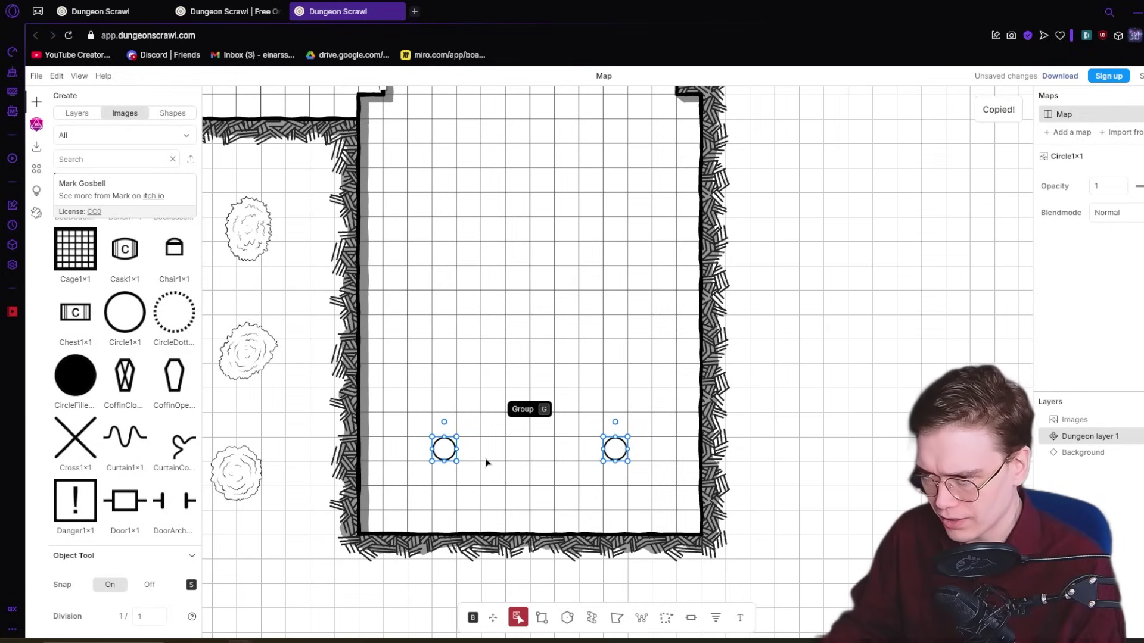
Copy the pair of circles up the large hall to form four evenly spaced rows of two pillars
key(ctrl+c)
key(ctrl+v)
drag(467, 473, 445, 241)
key(ctrl+v)
key(ctrl+c)
key(ctrl+v)
drag(531, 278, 462, 269)
click(537, 343)
scroll(537, 342, down, 3)
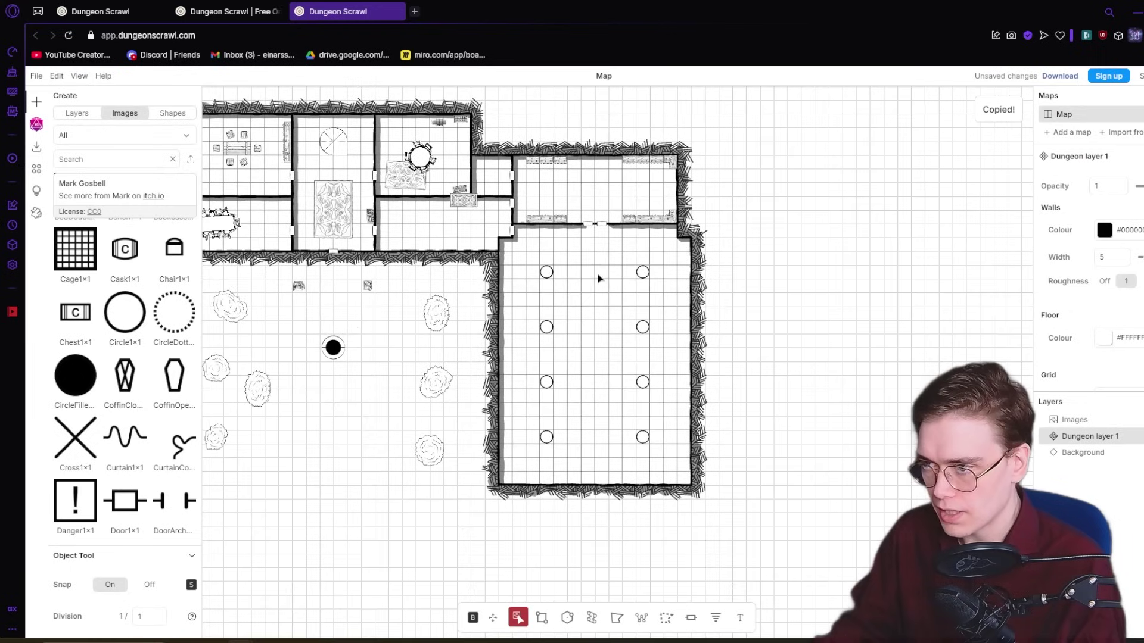
scroll(702, 466, up, 3)
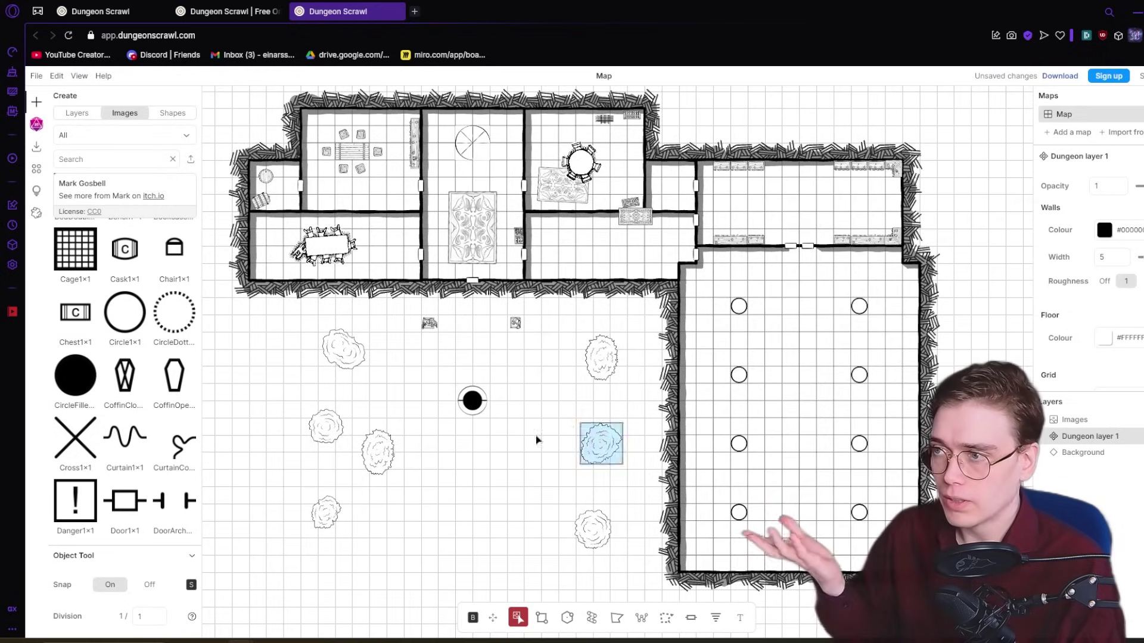
click(573, 174)
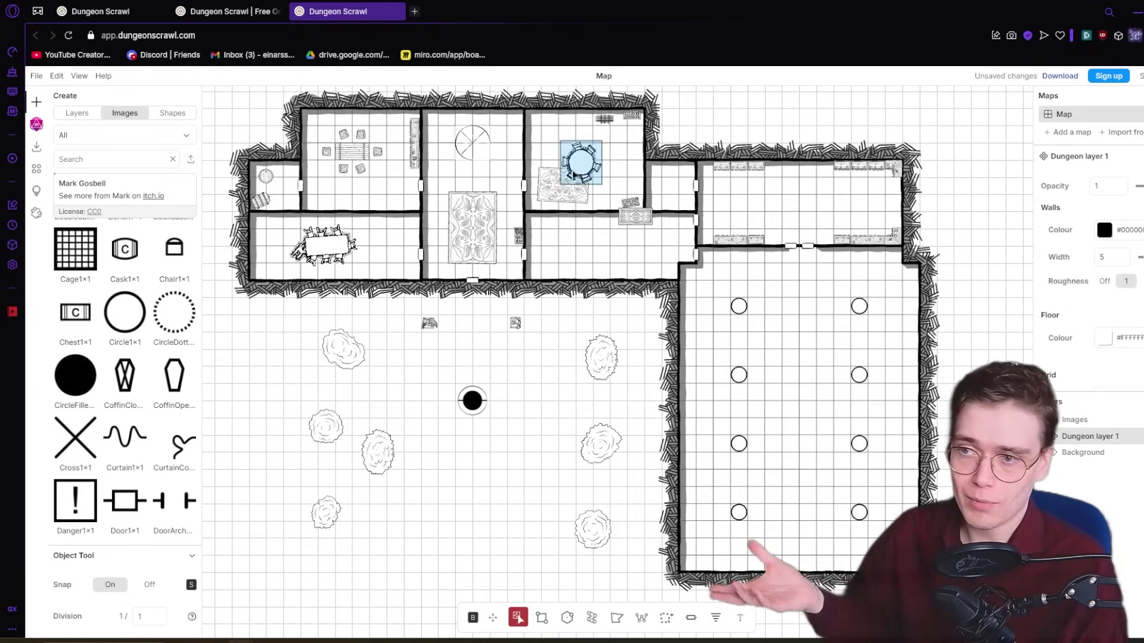
click(544, 235)
click(322, 244)
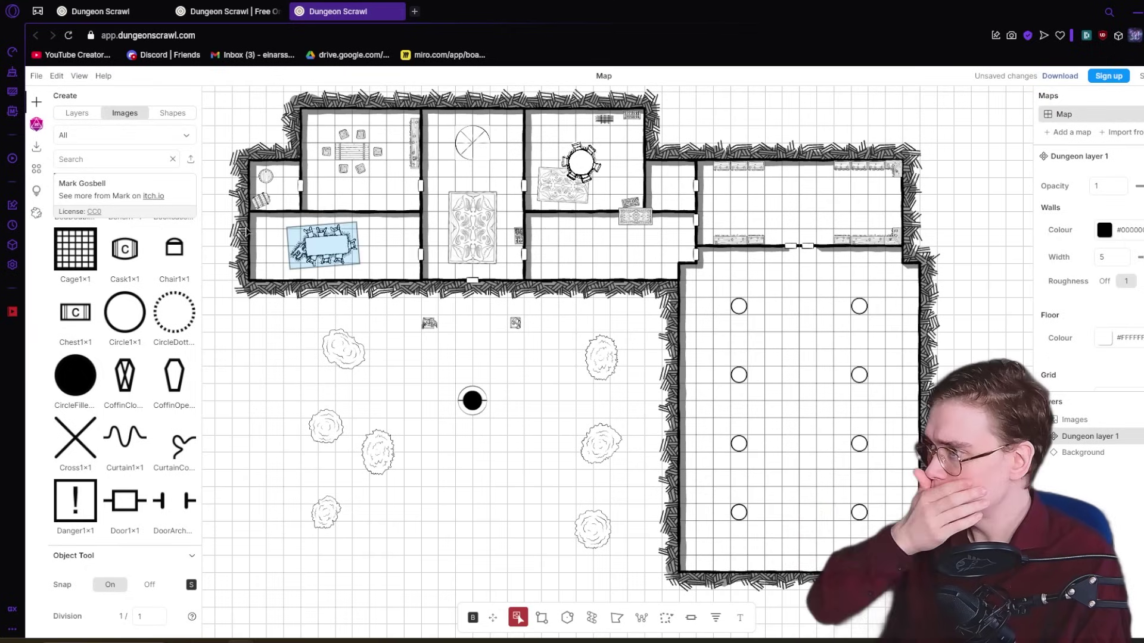
Export the map as a PNG image, open the downloaded map_45x33.png, and inspect the large hall up close
click(36, 146)
click(147, 276)
click(977, 87)
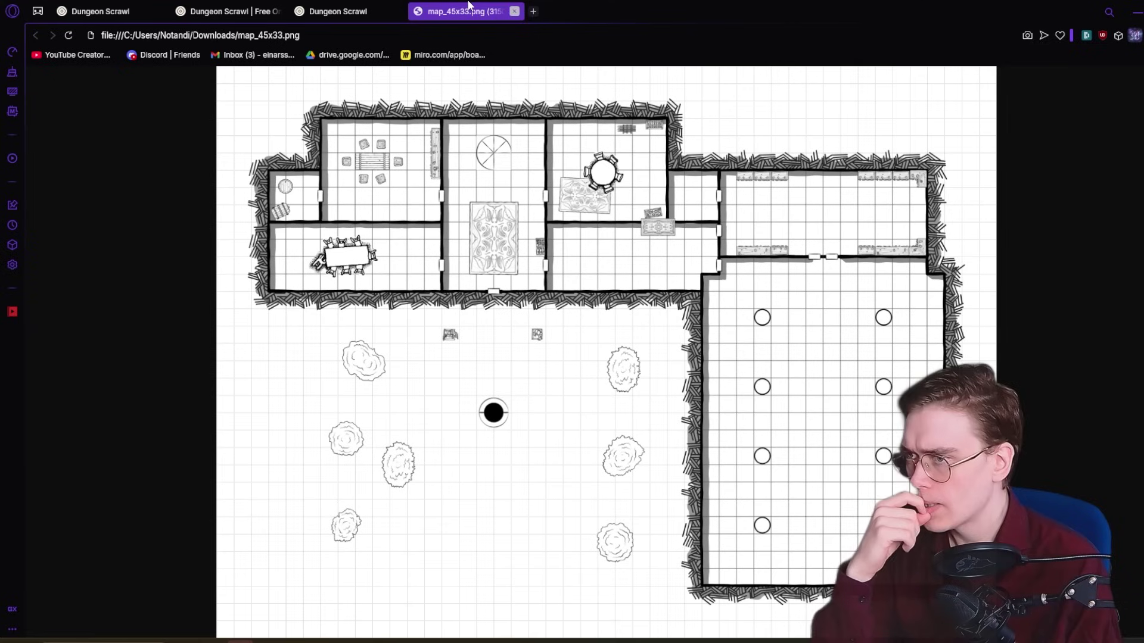
click(784, 301)
scroll(799, 369, down, 4)
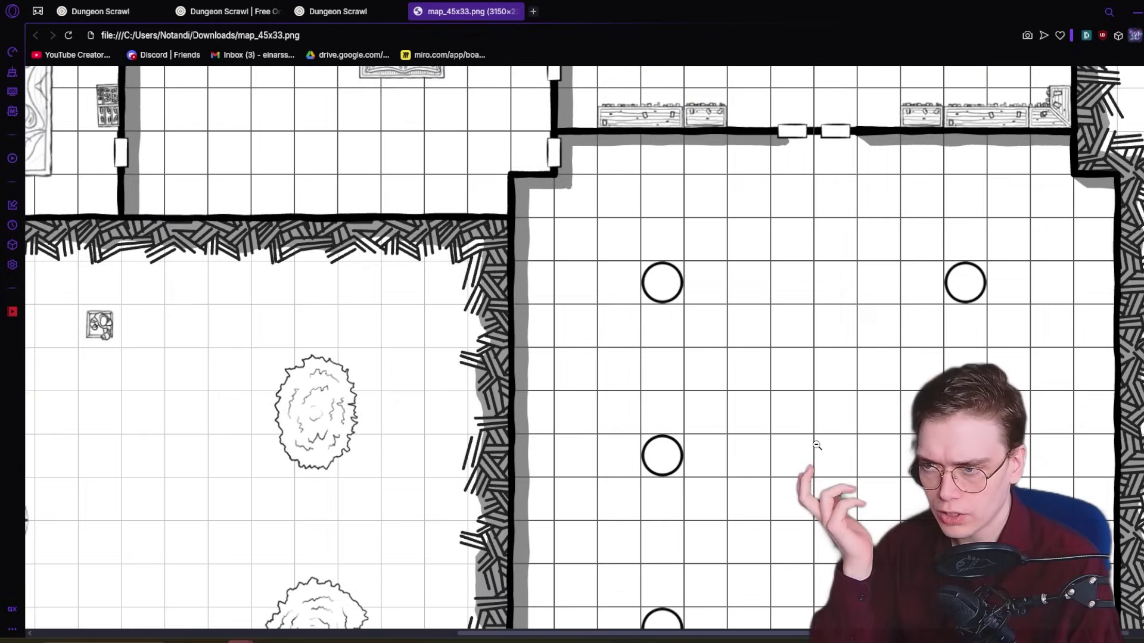
Switch back to Dungeon Scrawl, try to export the map as an A4 portrait PDF, and dismiss the upgrade offer
click(322, 11)
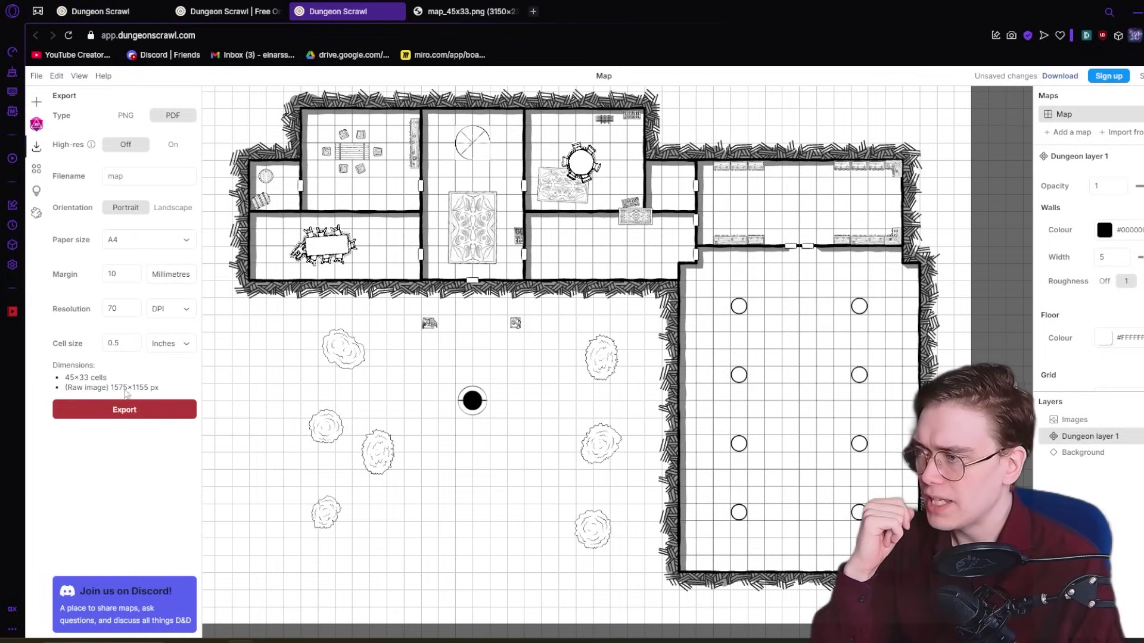
click(150, 415)
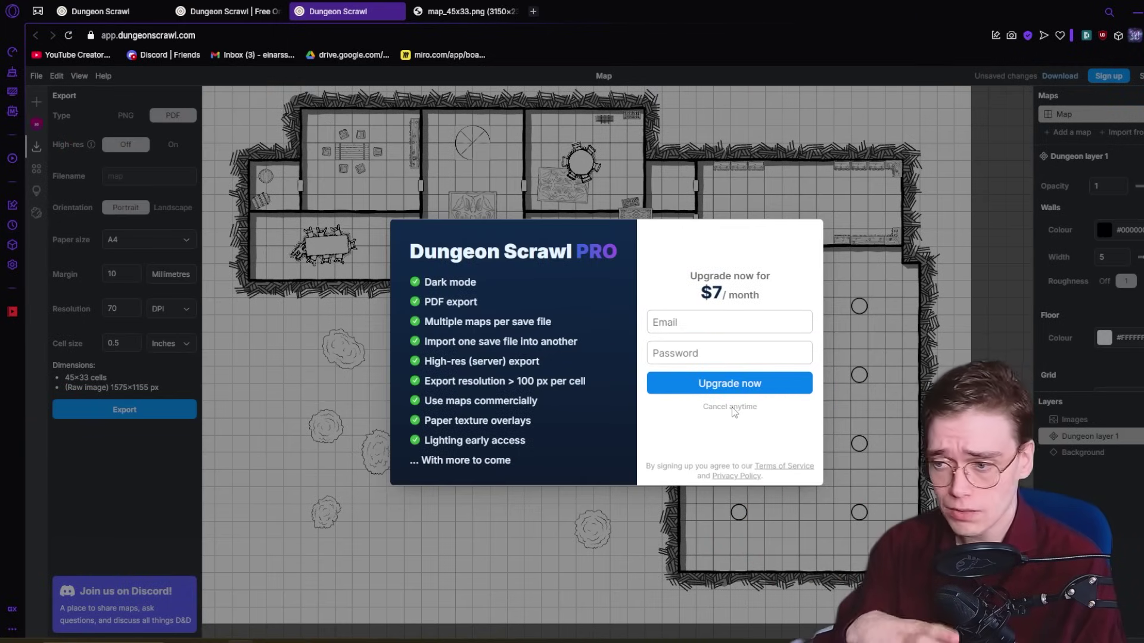
click(353, 491)
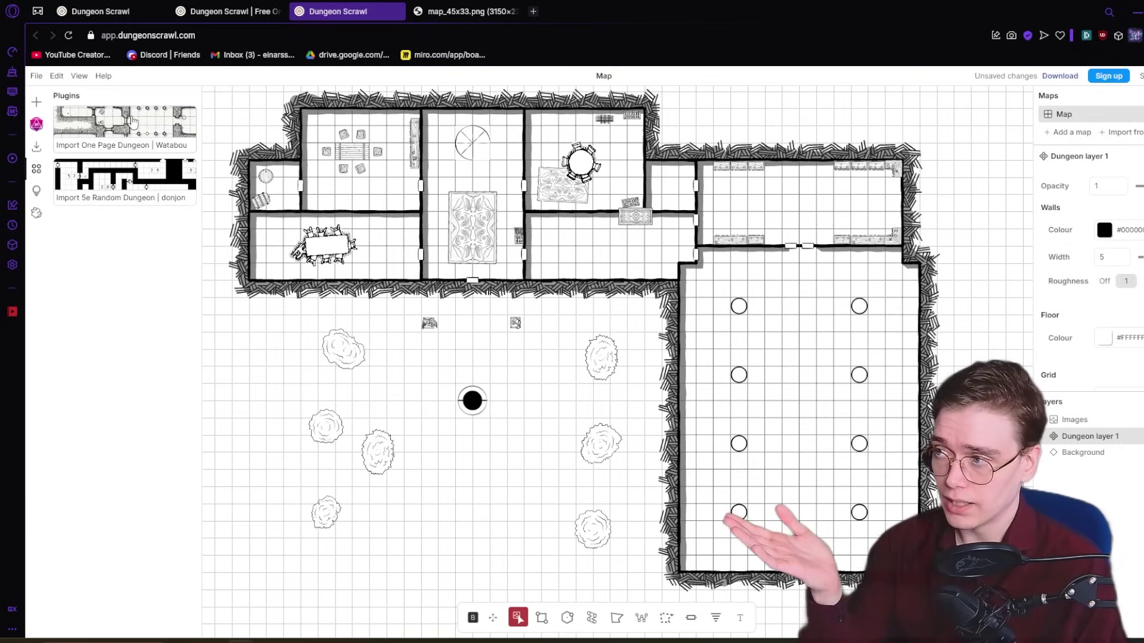
Open Watabou's One Page Dungeon generator through the import plugin and export the Library of the Amber One dungeon as JSON
click(132, 122)
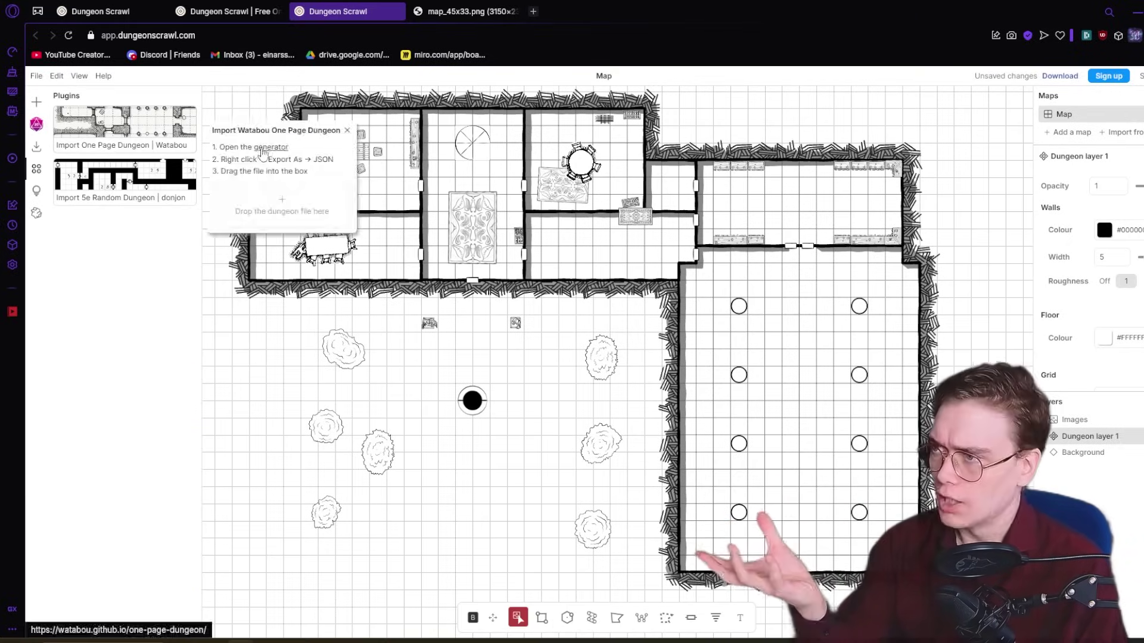
click(274, 146)
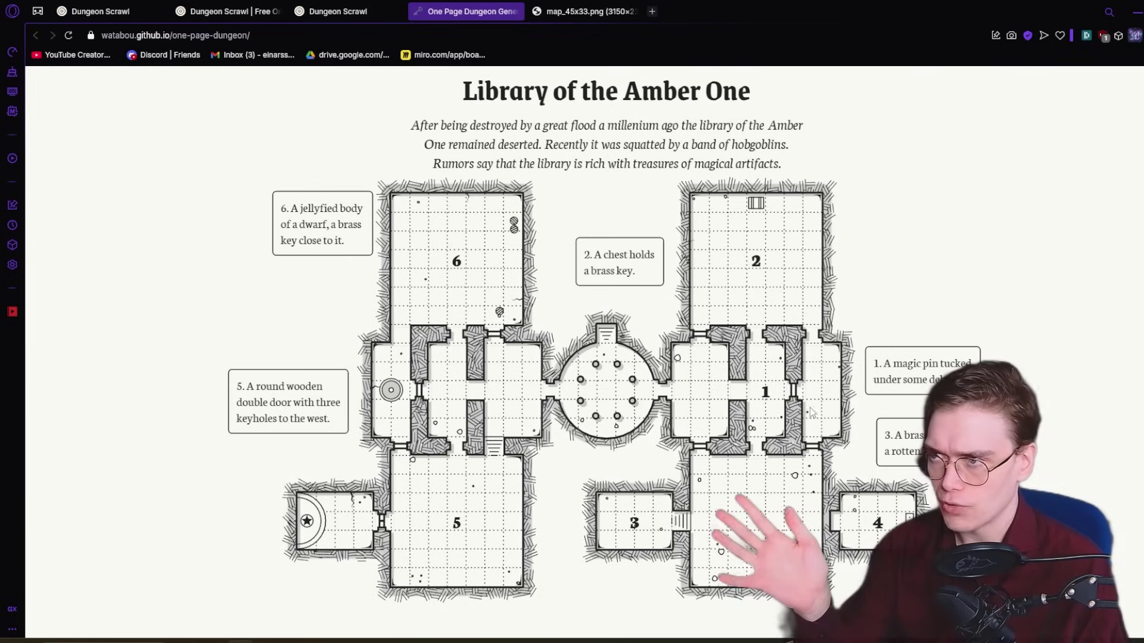
right_click(329, 137)
mouse_move(369, 314)
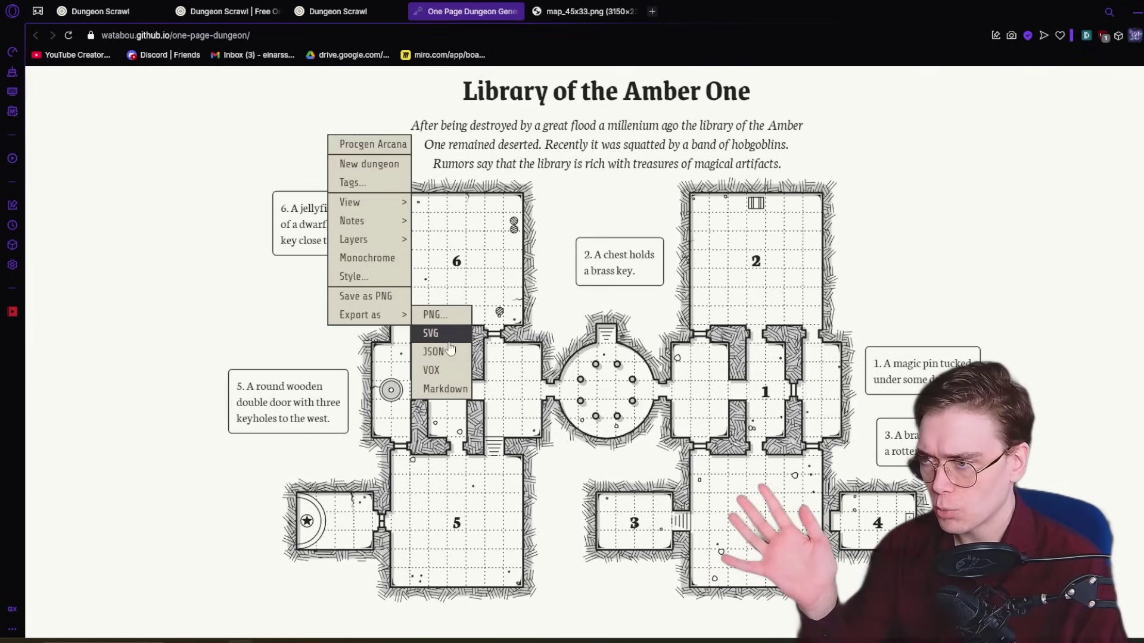
click(448, 353)
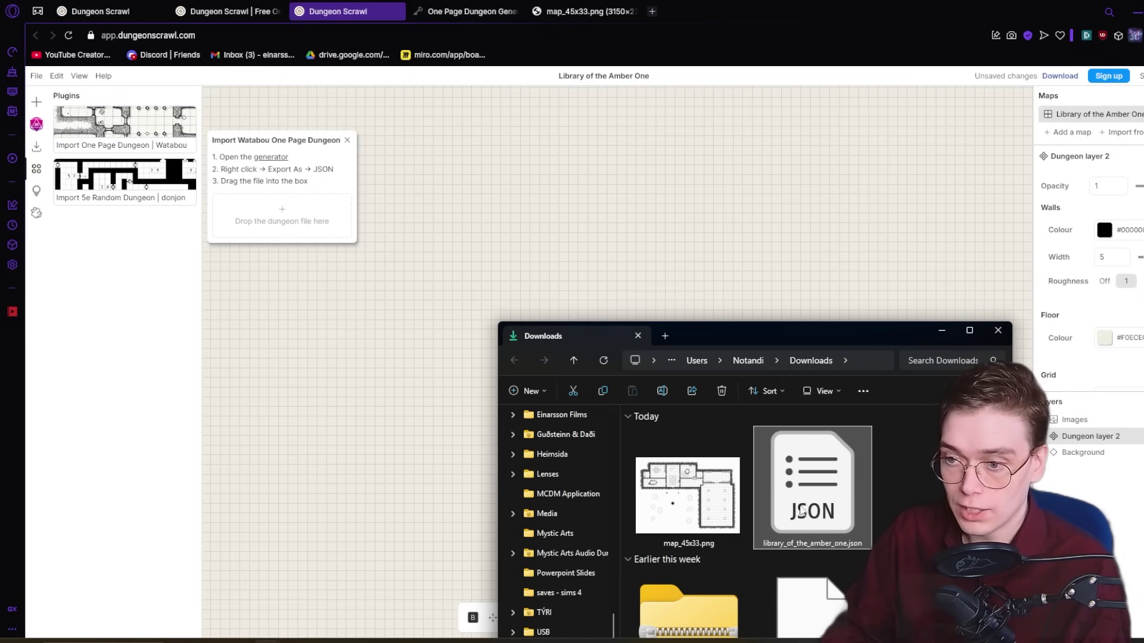
Import library_of_the_amber_one.json into Dungeon Scrawl, inspect the round room's west door, and compare the map with the generator's original
drag(801, 511, 288, 226)
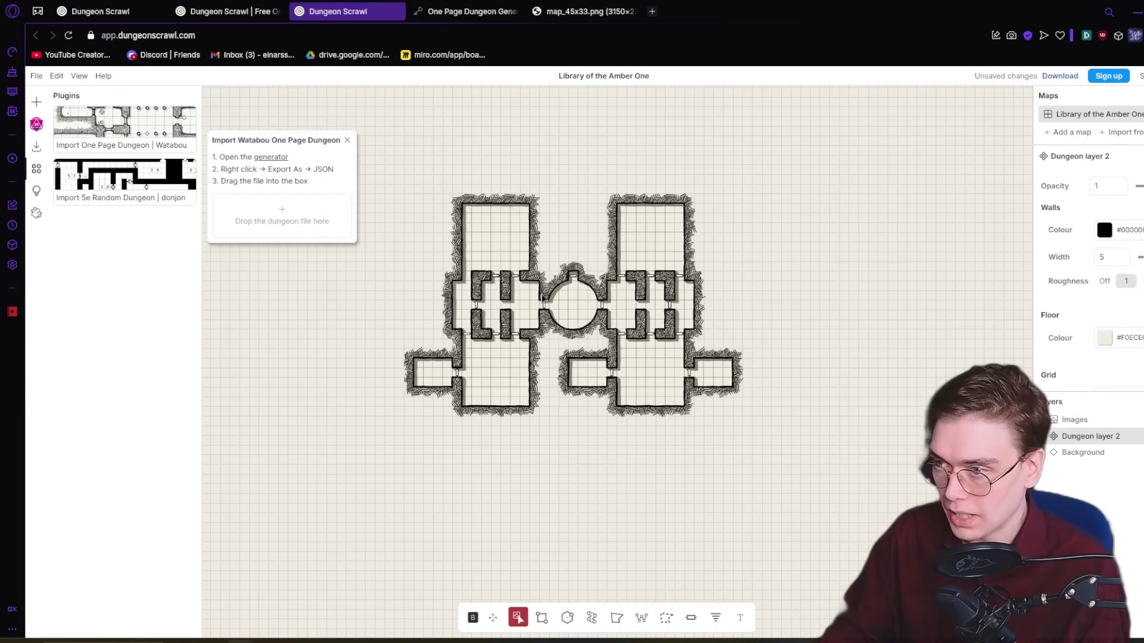
scroll(542, 296, up, 5)
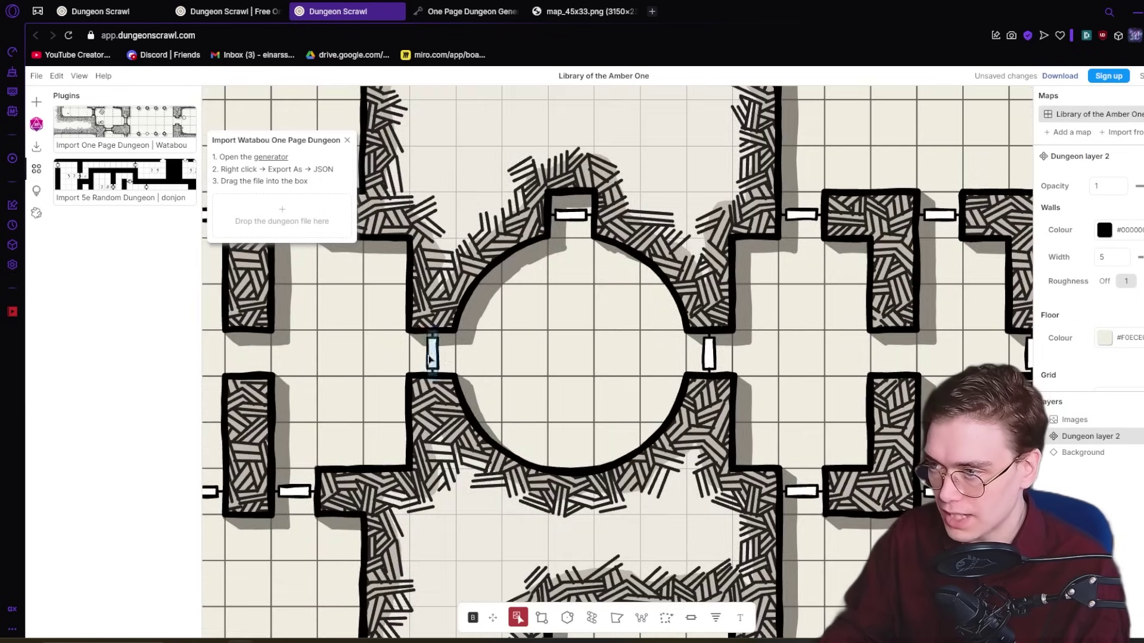
click(432, 354)
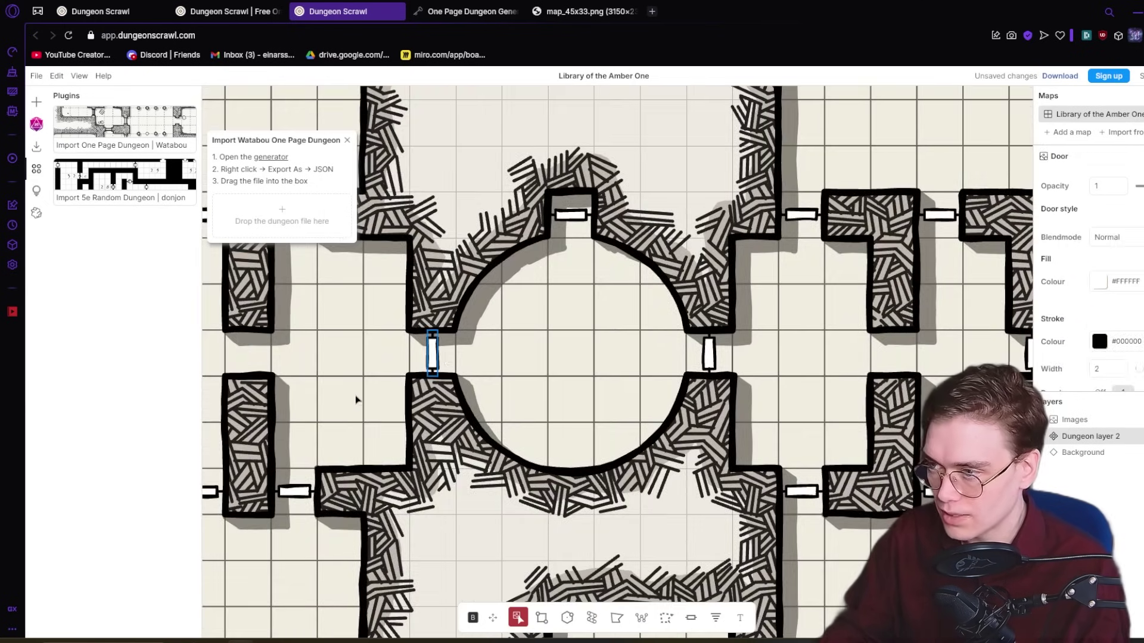
drag(355, 399, 593, 371)
scroll(510, 469, down, 5)
click(470, 12)
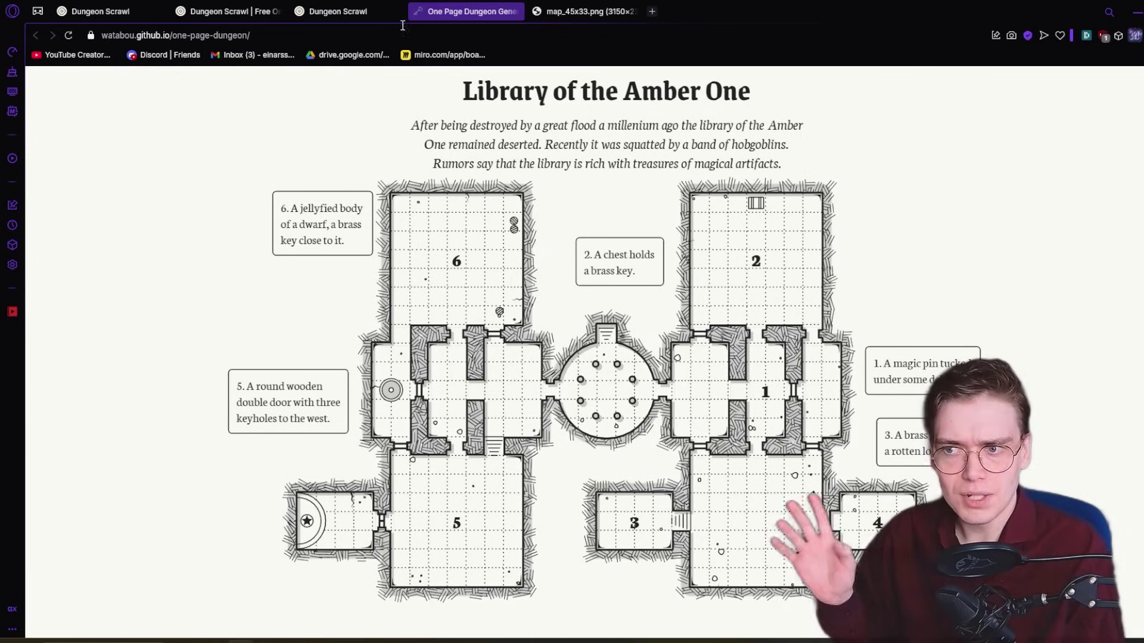
click(363, 12)
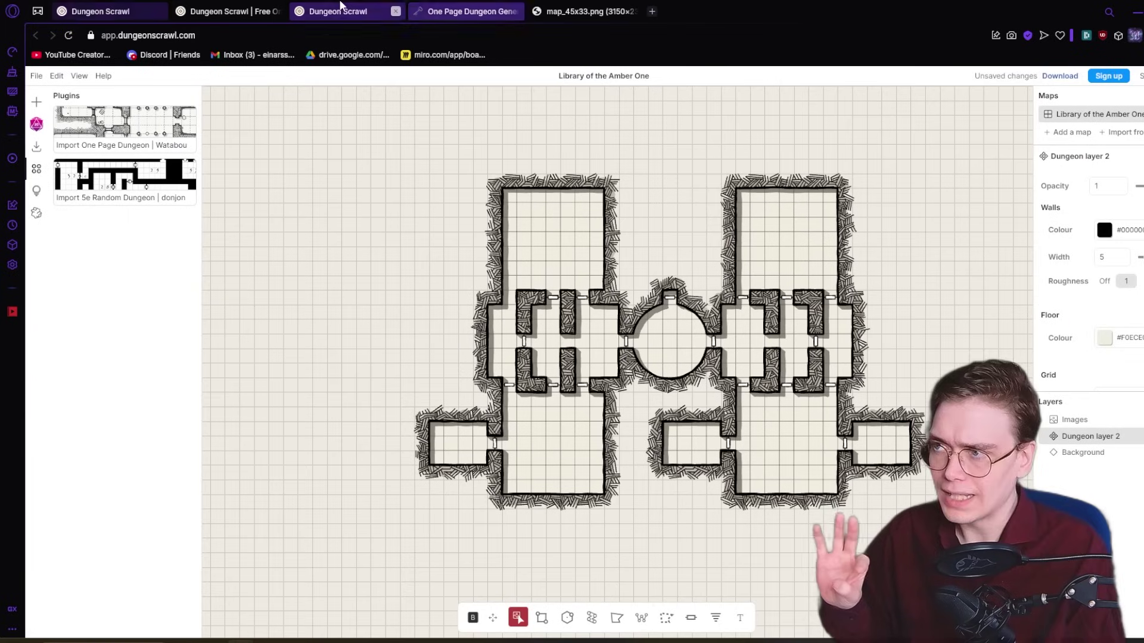
Erase the large northwest room and the small far-west room of the imported dungeon with the Rectangle tool
click(36, 102)
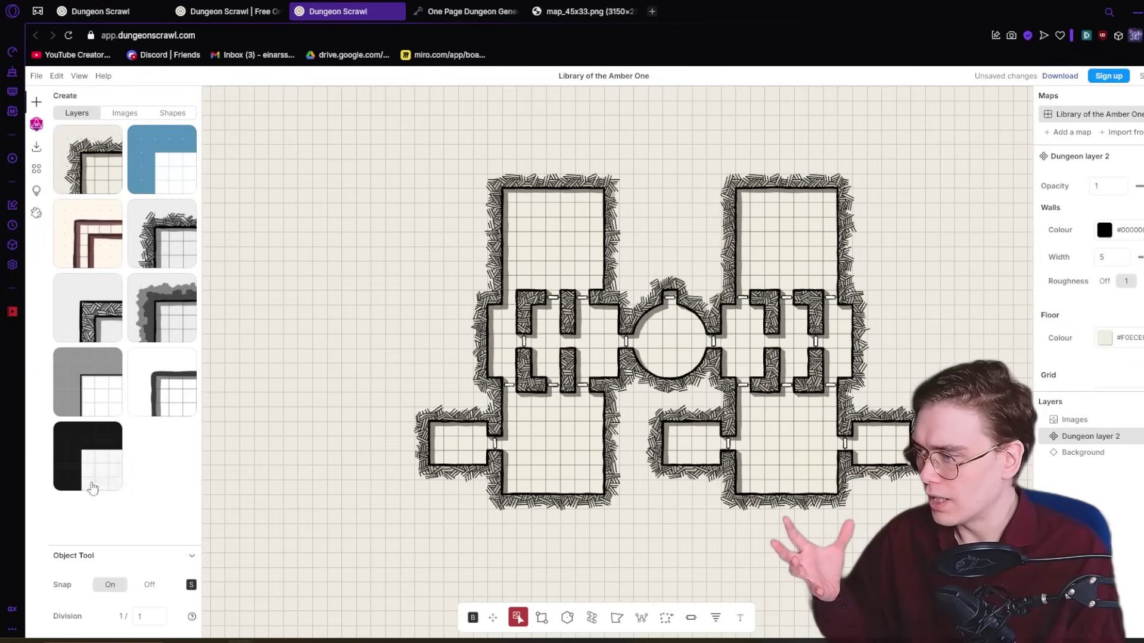
key(r)
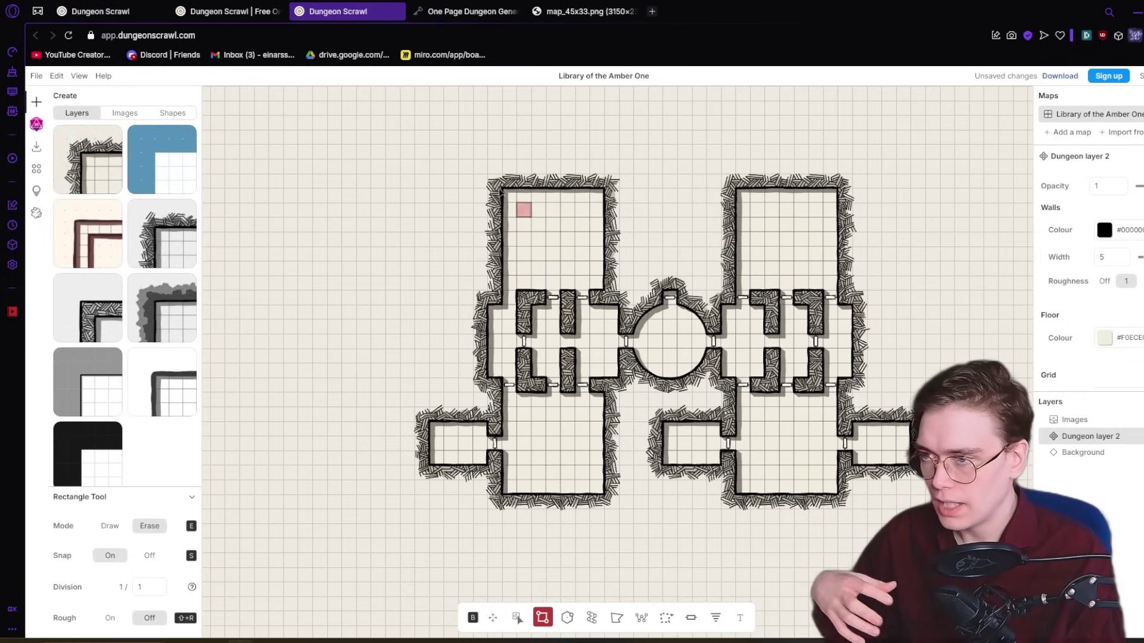
mouse_move(451, 153)
mouse_down()
mouse_move(673, 287)
mouse_move(620, 301)
mouse_up()
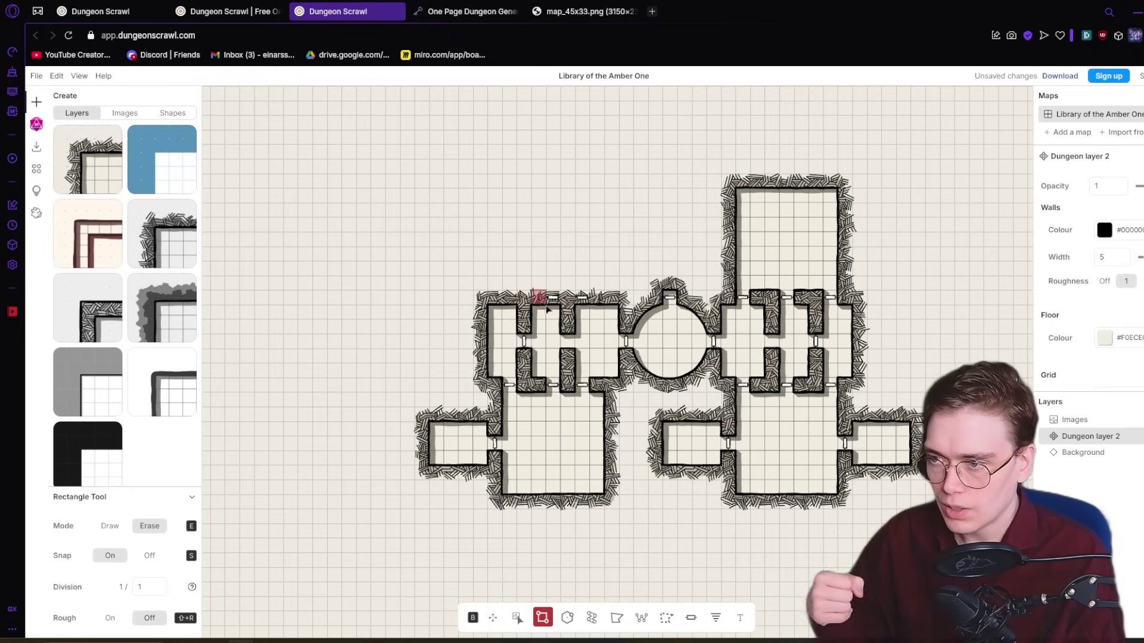
drag(360, 356, 477, 475)
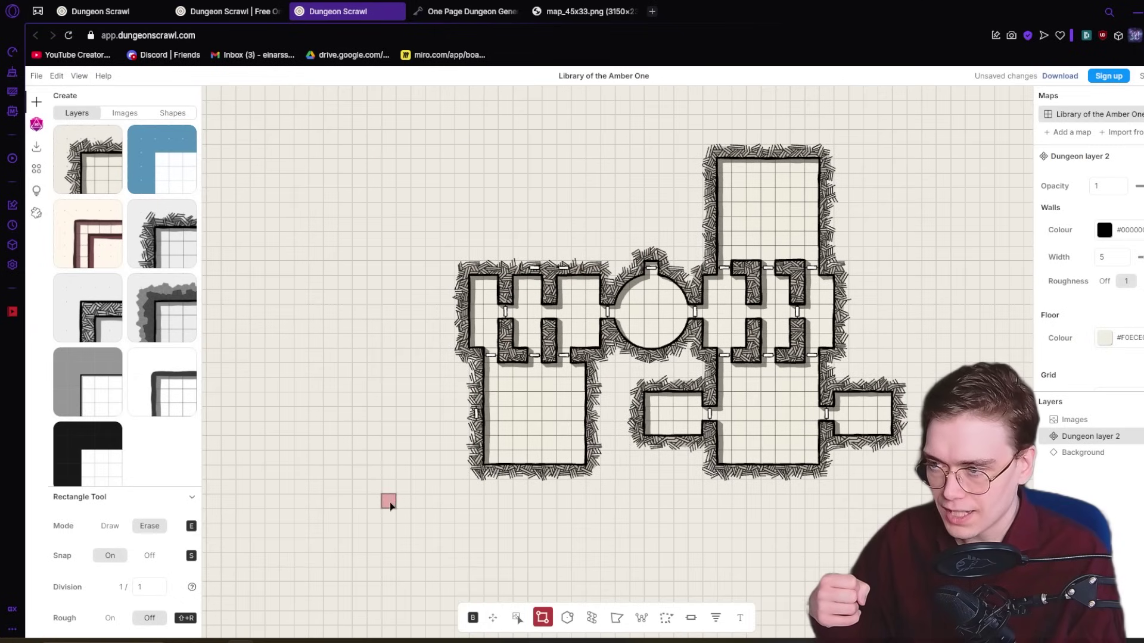
Draw a rectangular room about 5 by 3 cells directly north of the round room, west of the large northern room
drag(709, 311, 686, 316)
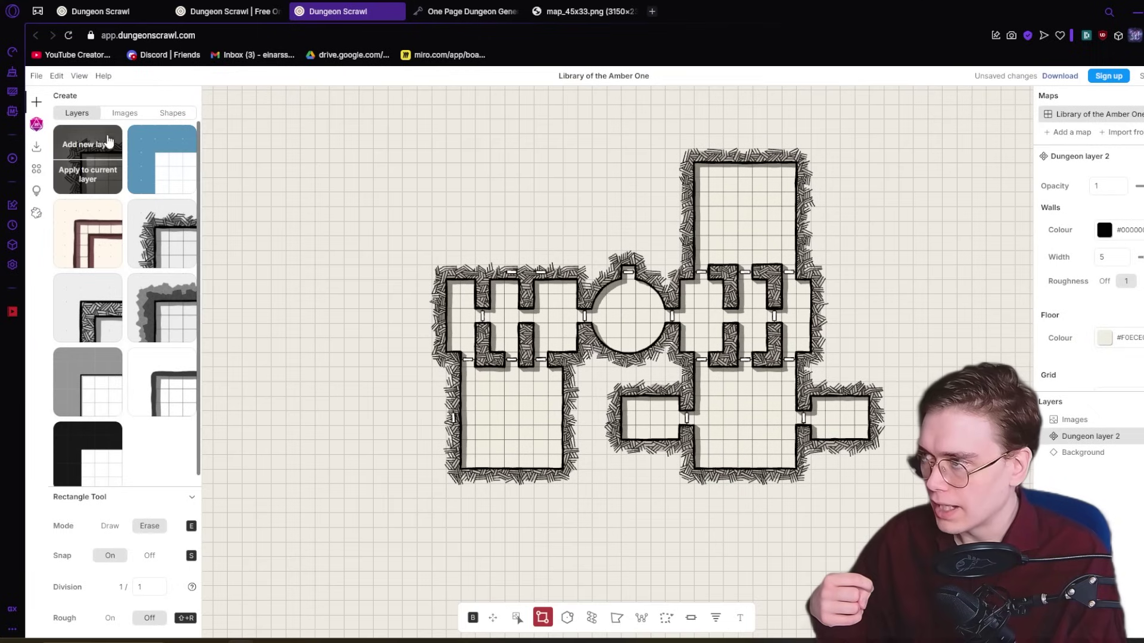
click(111, 525)
mouse_move(624, 262)
mouse_down()
mouse_move(706, 222)
mouse_move(694, 221)
mouse_up()
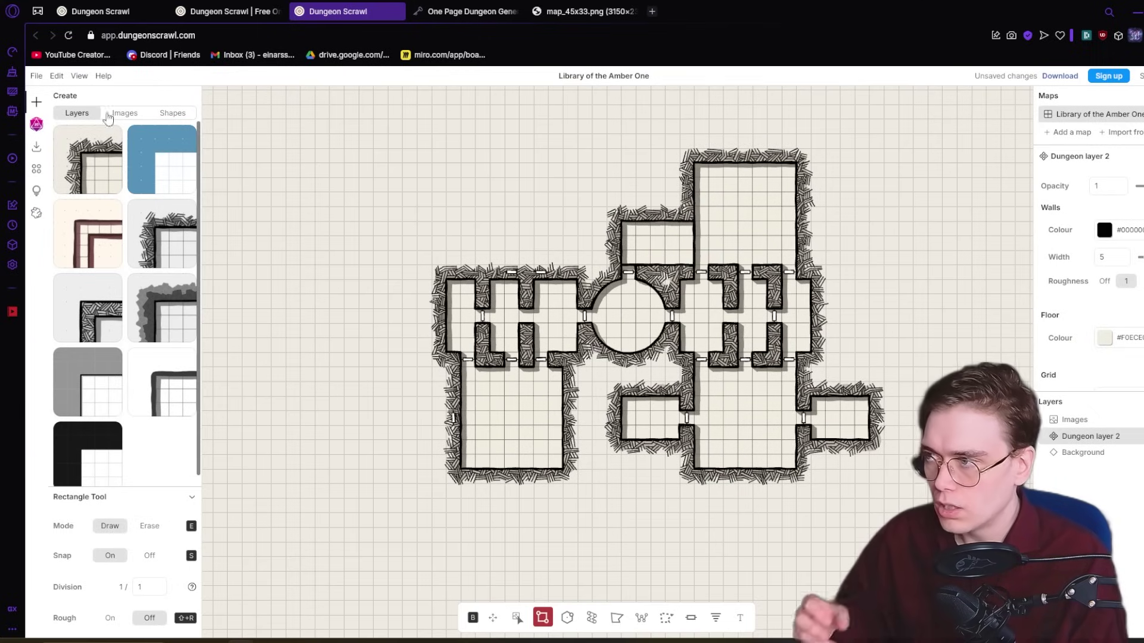
click(492, 619)
mouse_move(513, 282)
mouse_down()
mouse_move(533, 255)
mouse_move(522, 275)
mouse_up()
scroll(496, 256, up, 6)
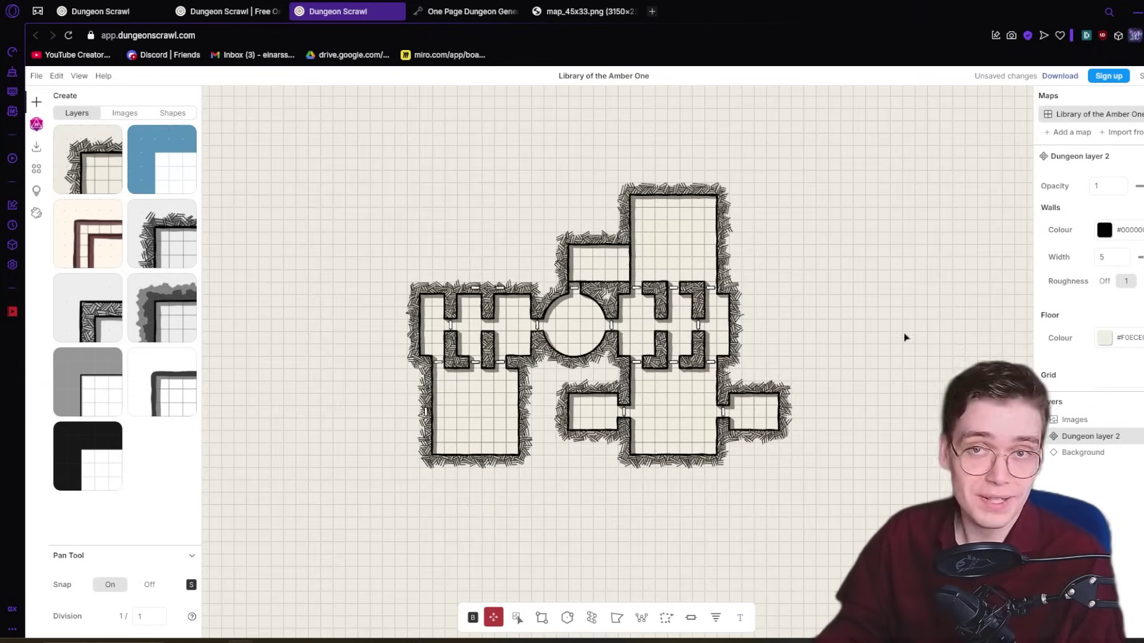
click(36, 146)
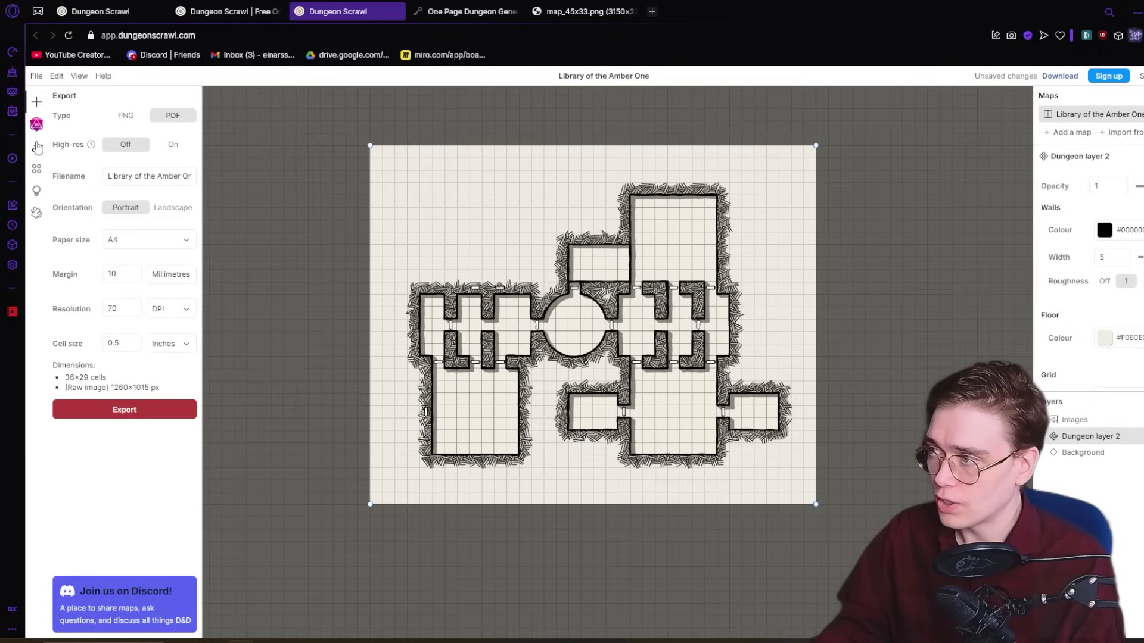
click(38, 104)
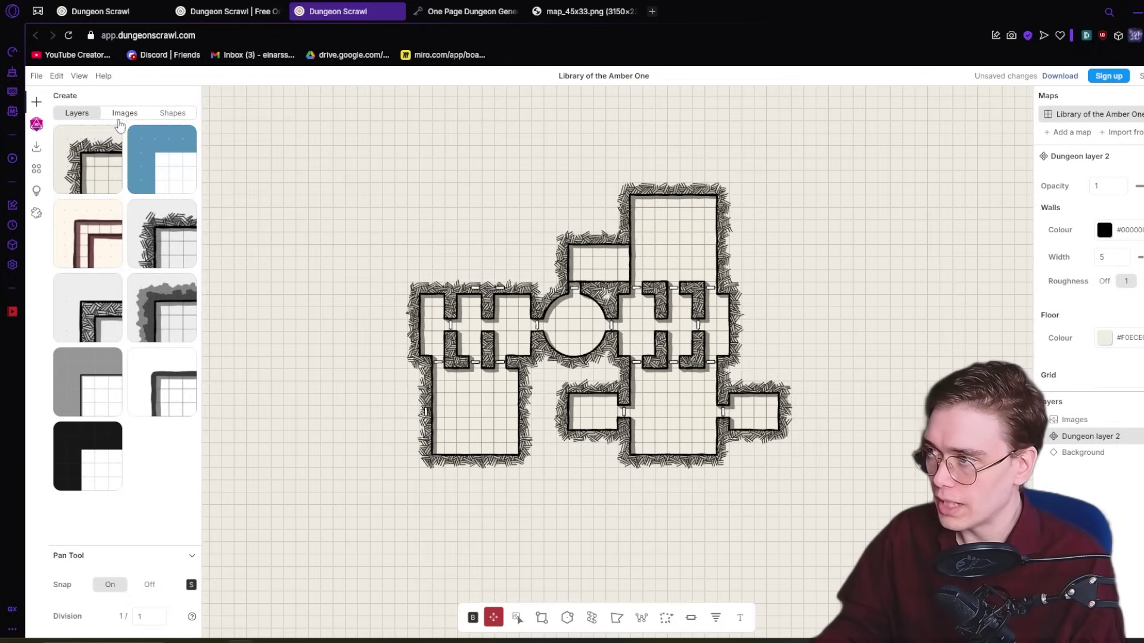
Label four rooms with number images: 1 in the southeast hall, 2 in the small room west of it, 3 and 4 east of the round room
click(125, 113)
click(131, 277)
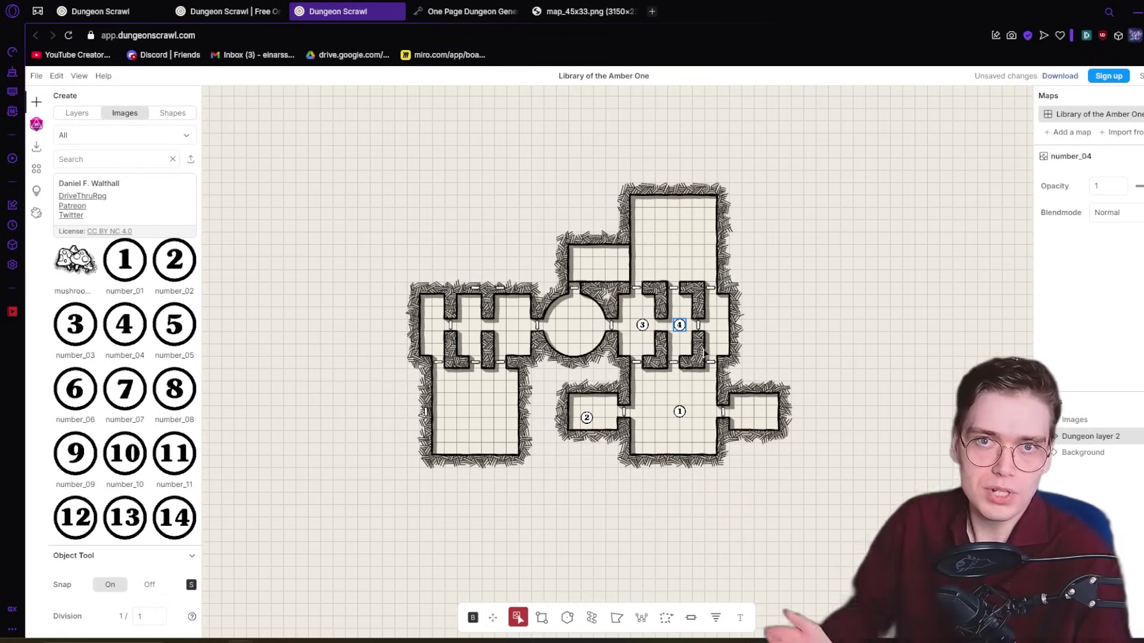
click(808, 471)
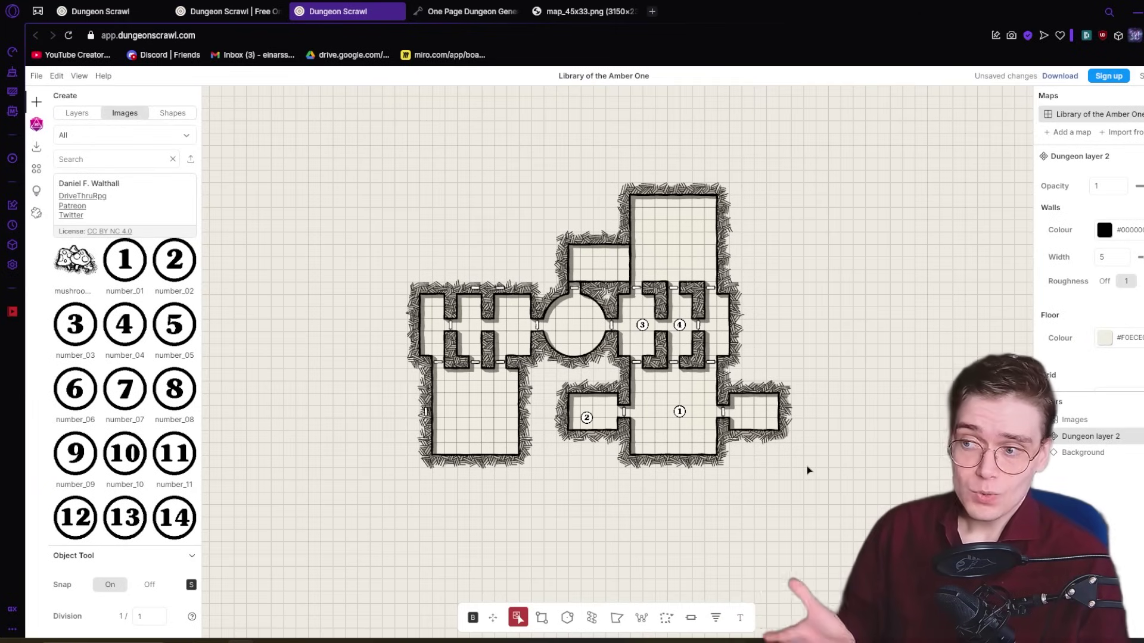